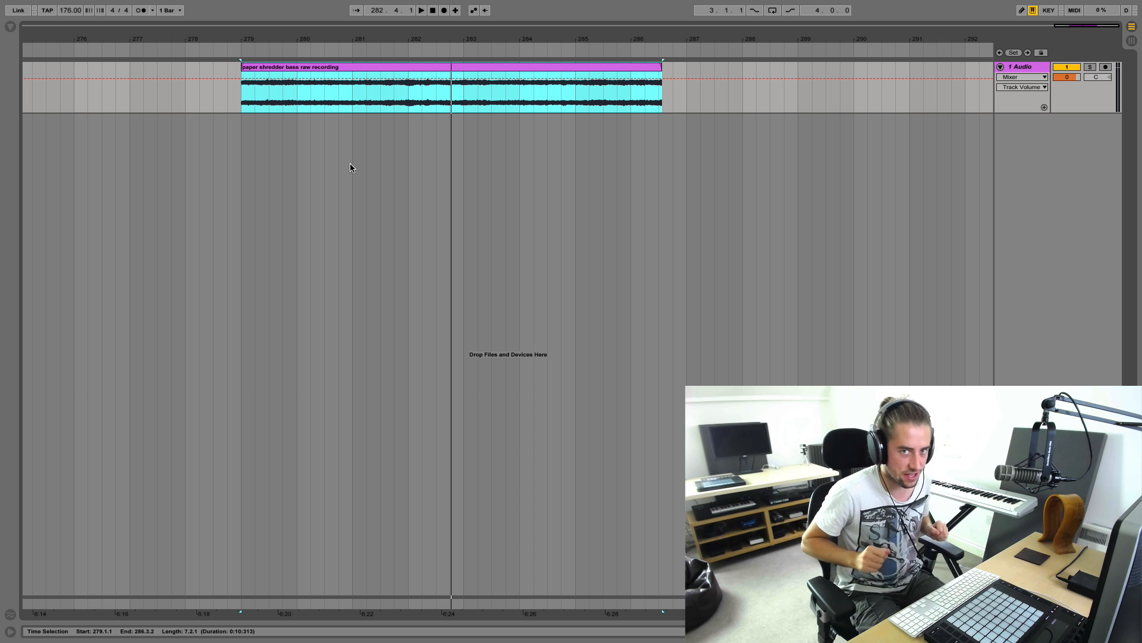
Load the Serum plug-in onto a new MIDI track, hide the browser, and move the Serum window below the audio clip
key("space")
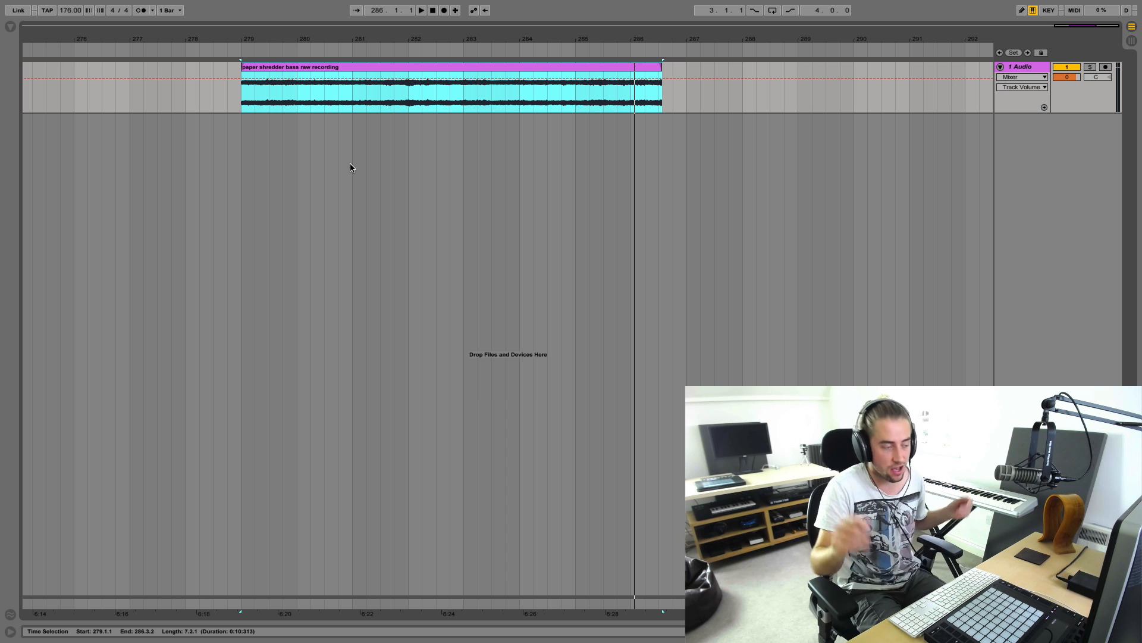
left_click(8, 28)
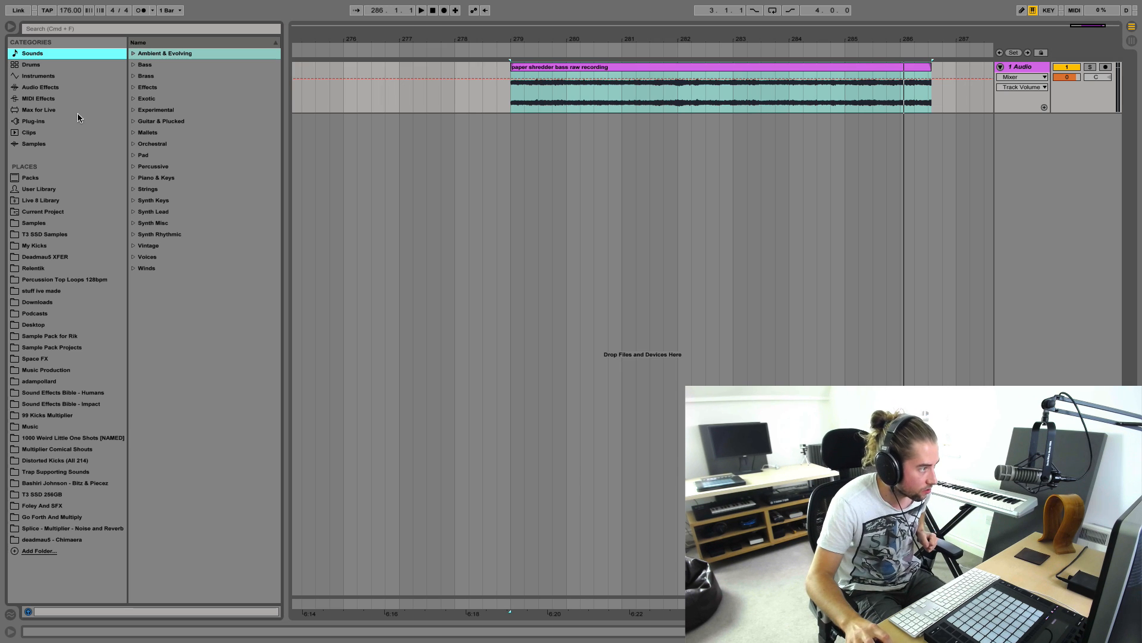
left_click(80, 120)
scroll(203, 297, "down", 15)
left_click_drag(173, 393, 370, 351)
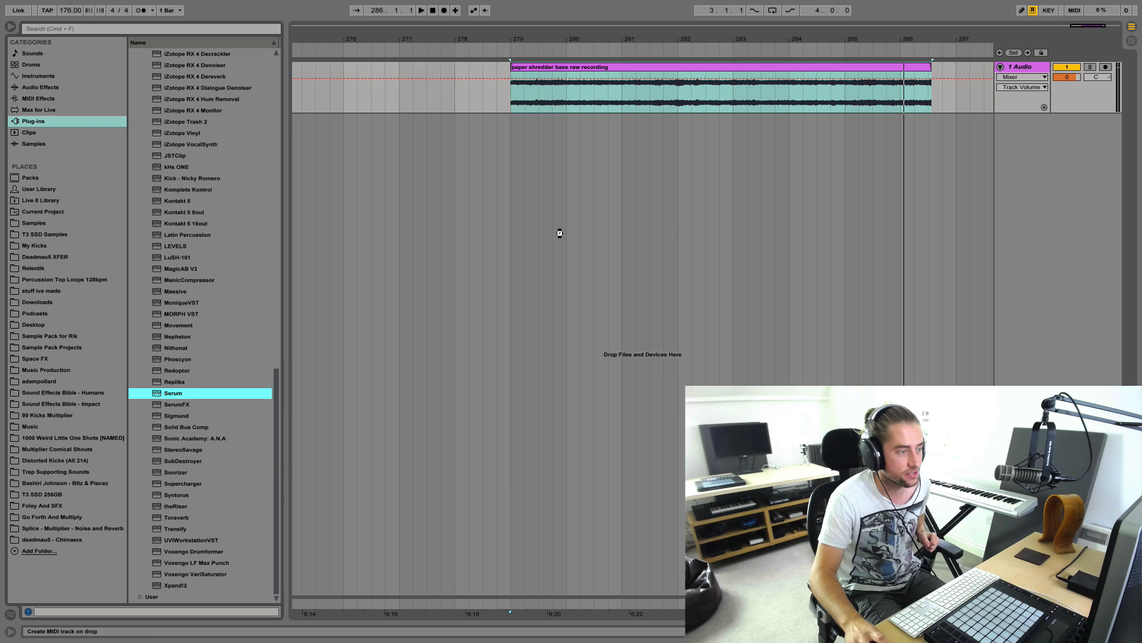
left_click_drag(559, 233, 589, 186)
key("super+alt+b")
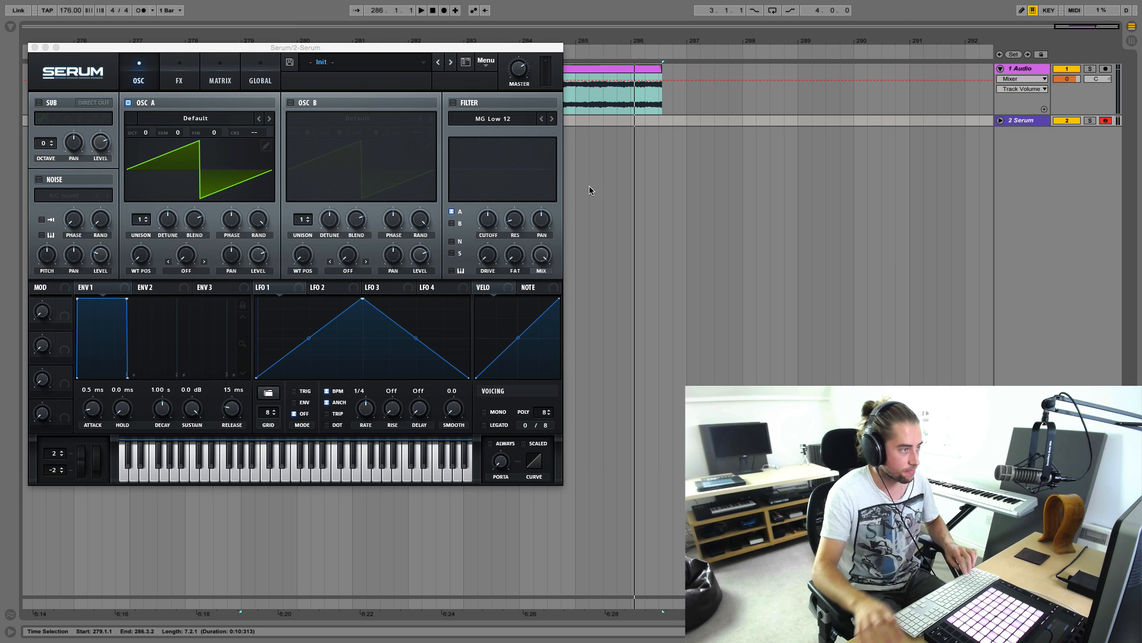
left_click_drag(376, 48, 378, 127)
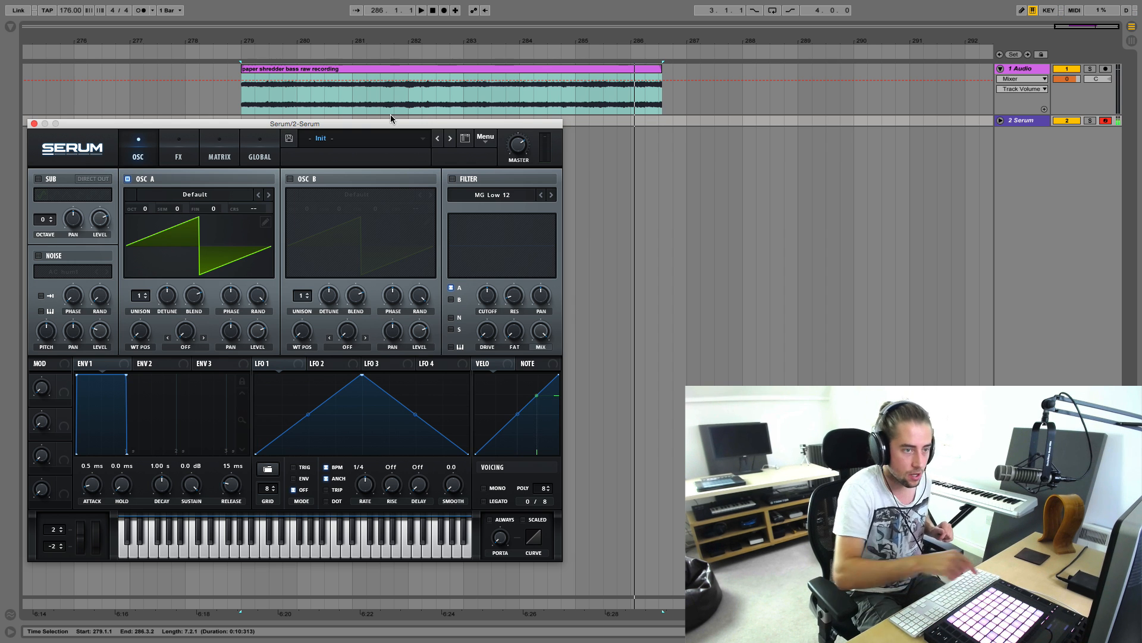
Unfold the Serum track and set its volume to -6 dB
left_click(1001, 121)
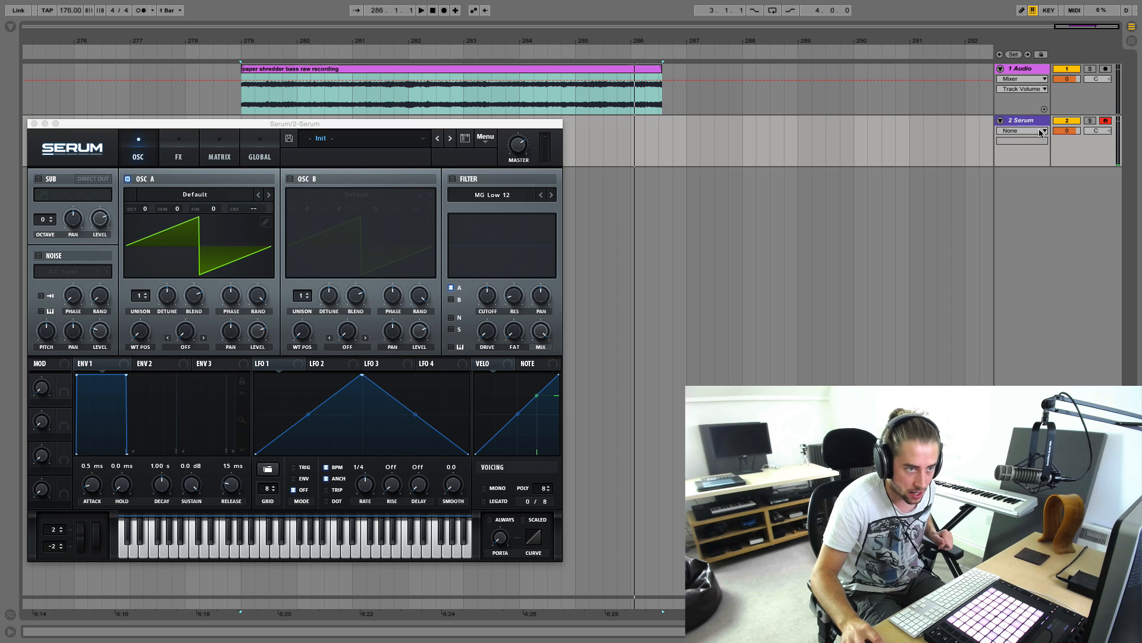
left_click(1066, 132)
type("-6")
key("Return")
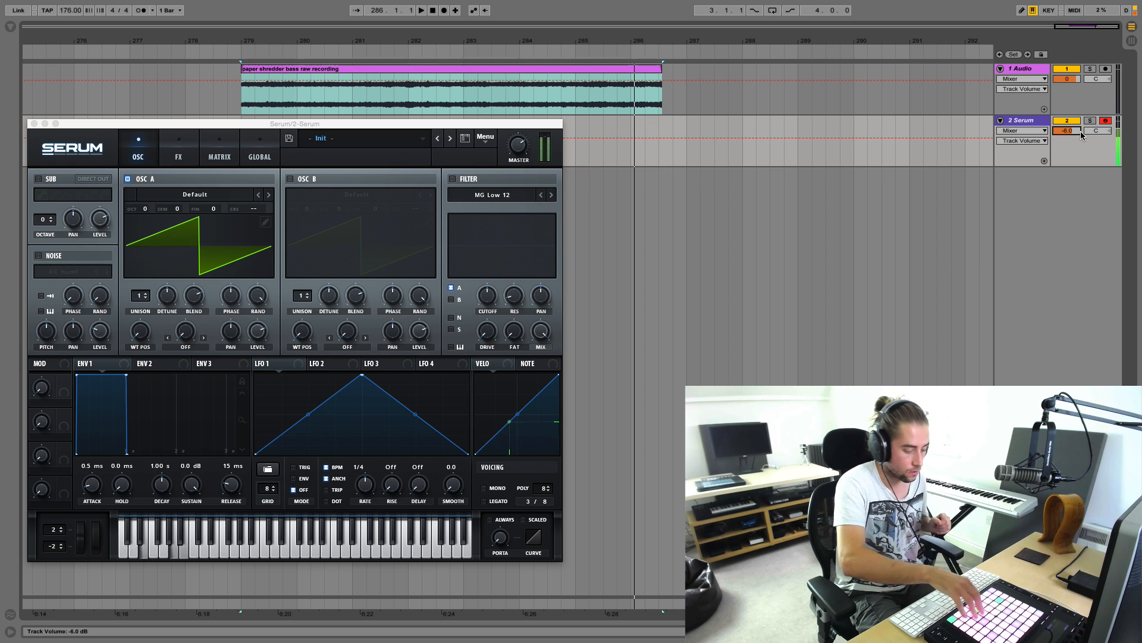
Reset the gain of the paper shredder bass raw recording clip to 0 dB and consolidate the clip
left_click(645, 72)
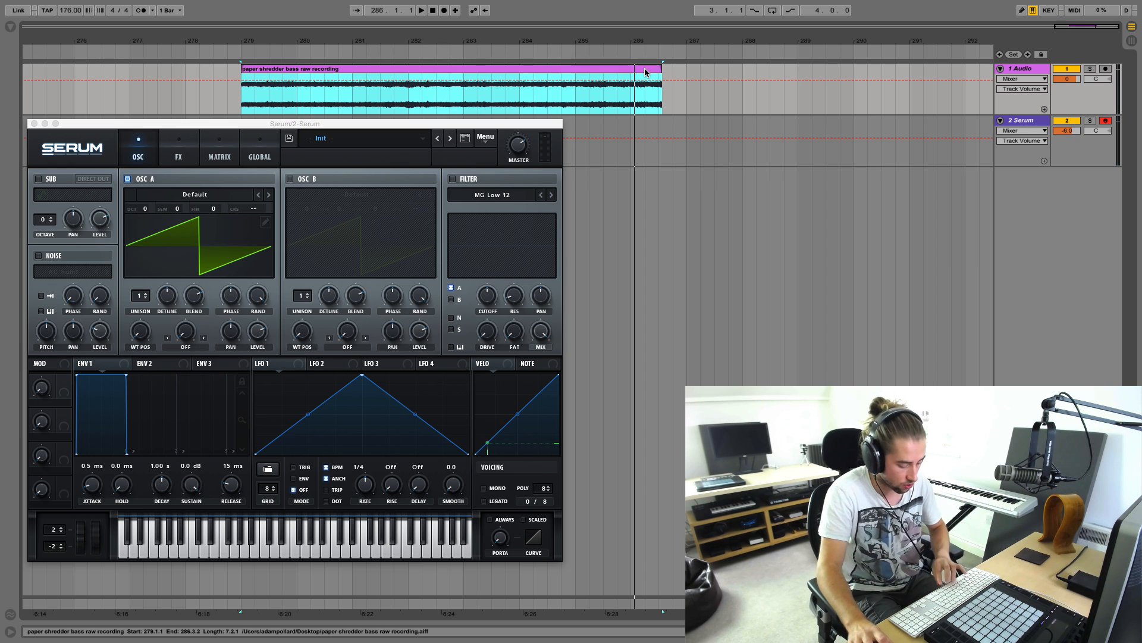
key("super+j")
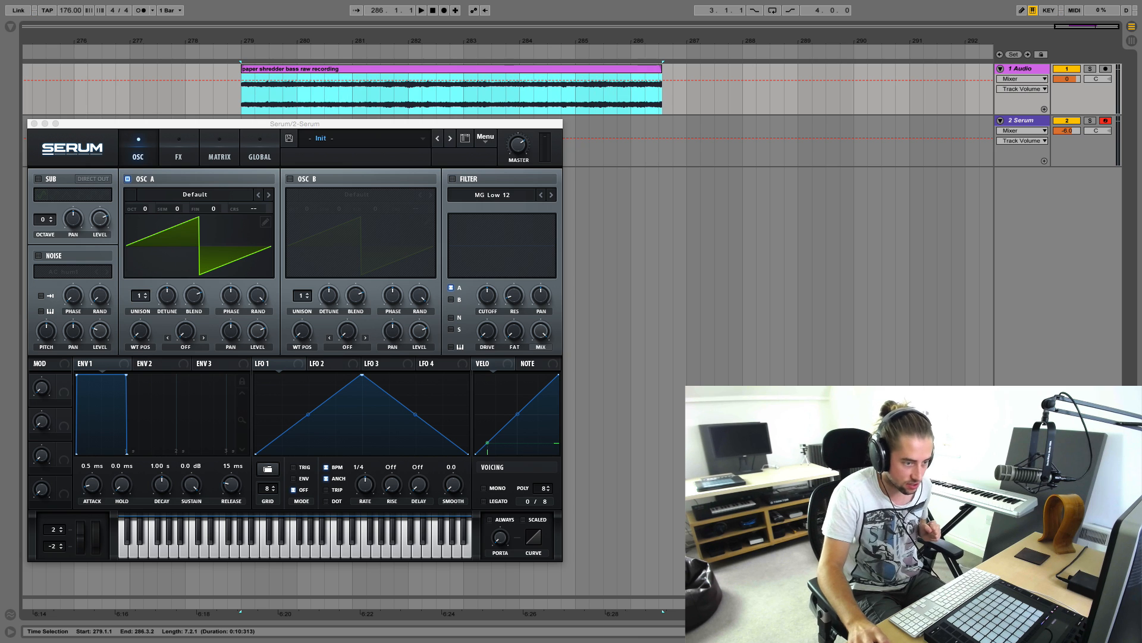
left_click(1132, 632)
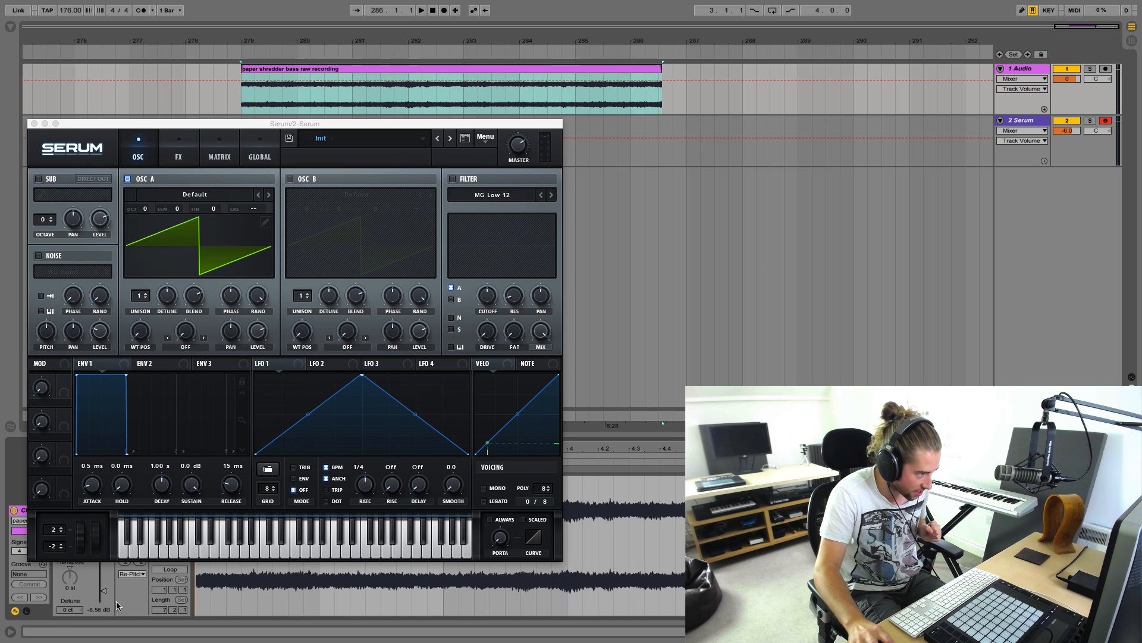
key("Delete")
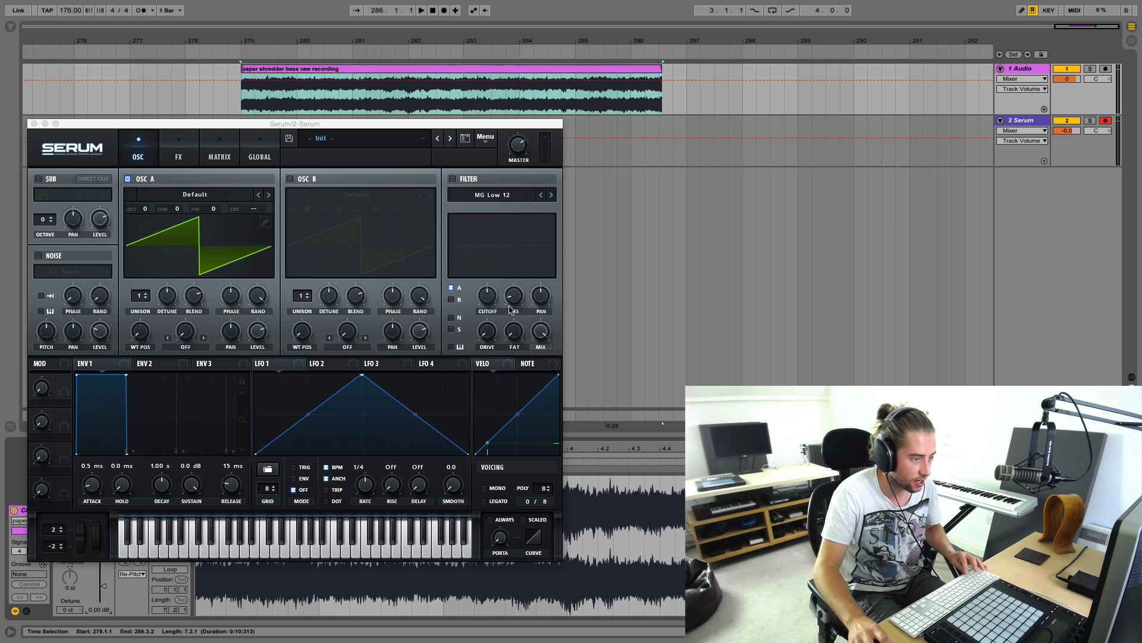
key("alt+super+l")
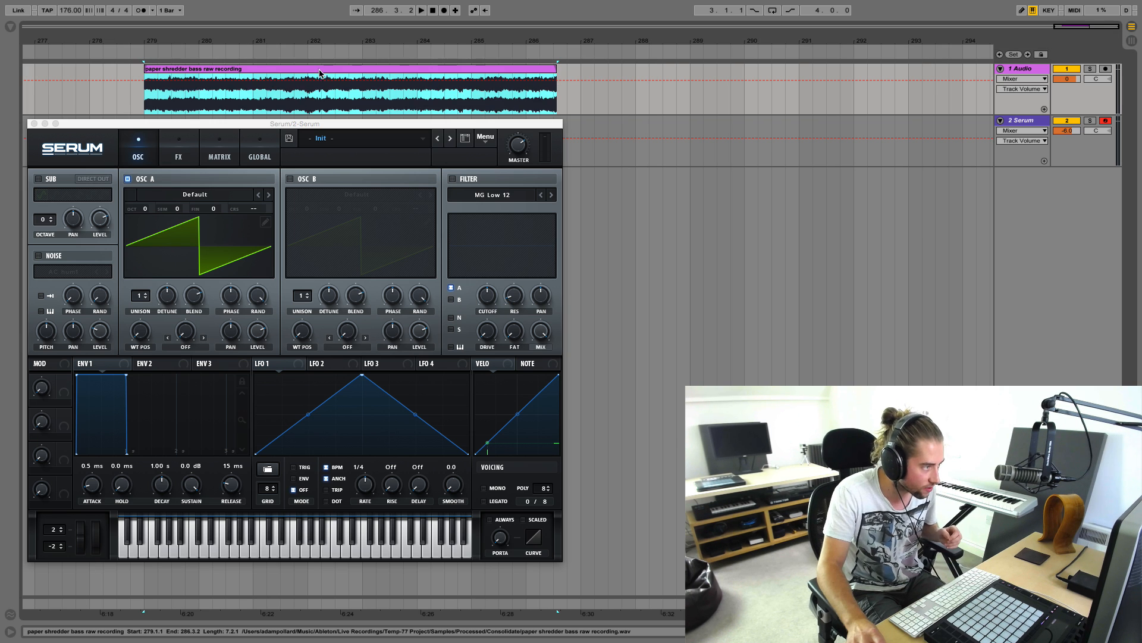
Import the paper shredder clip into oscillator A as a wavetable and remove the frames from frame 8 to the end
left_click_drag(319, 73, 255, 272)
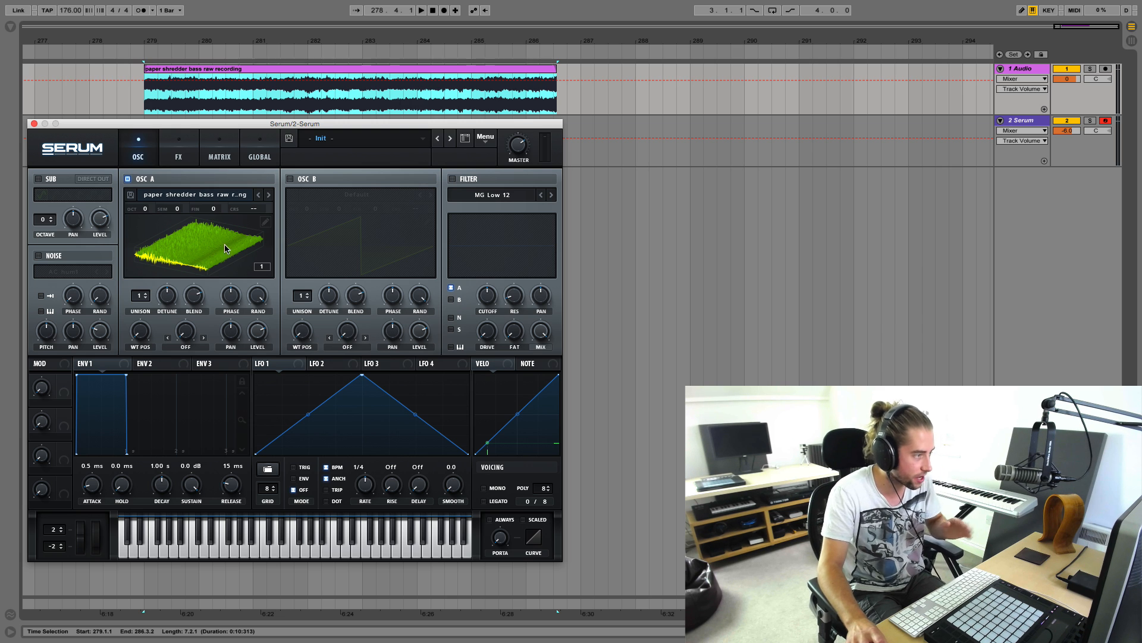
left_click(265, 221)
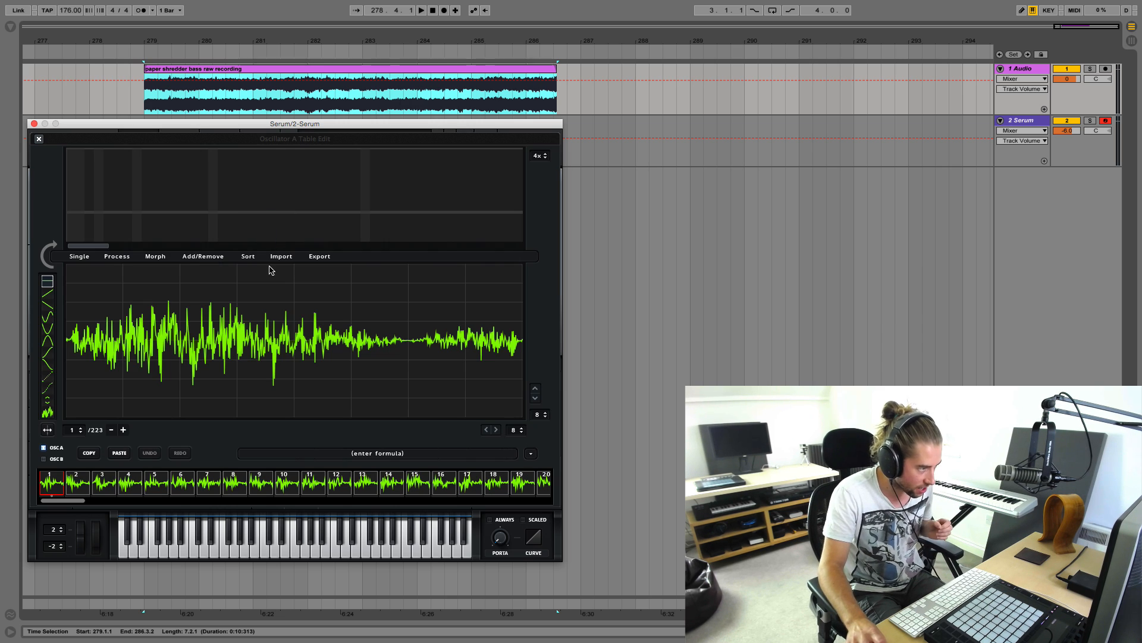
left_click(228, 483)
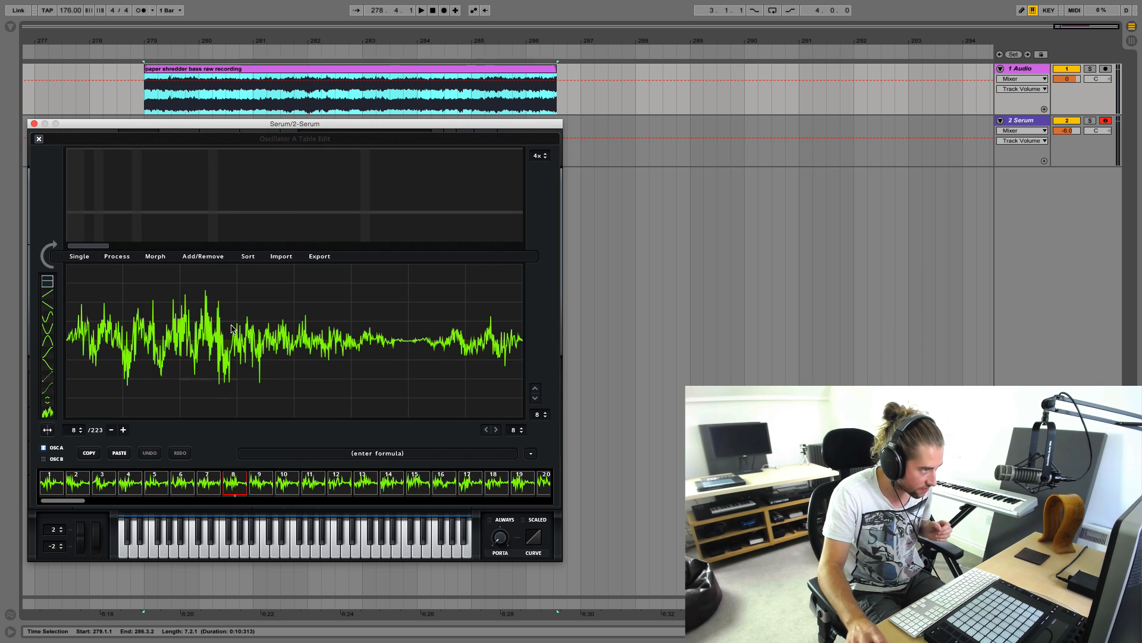
left_click(213, 257)
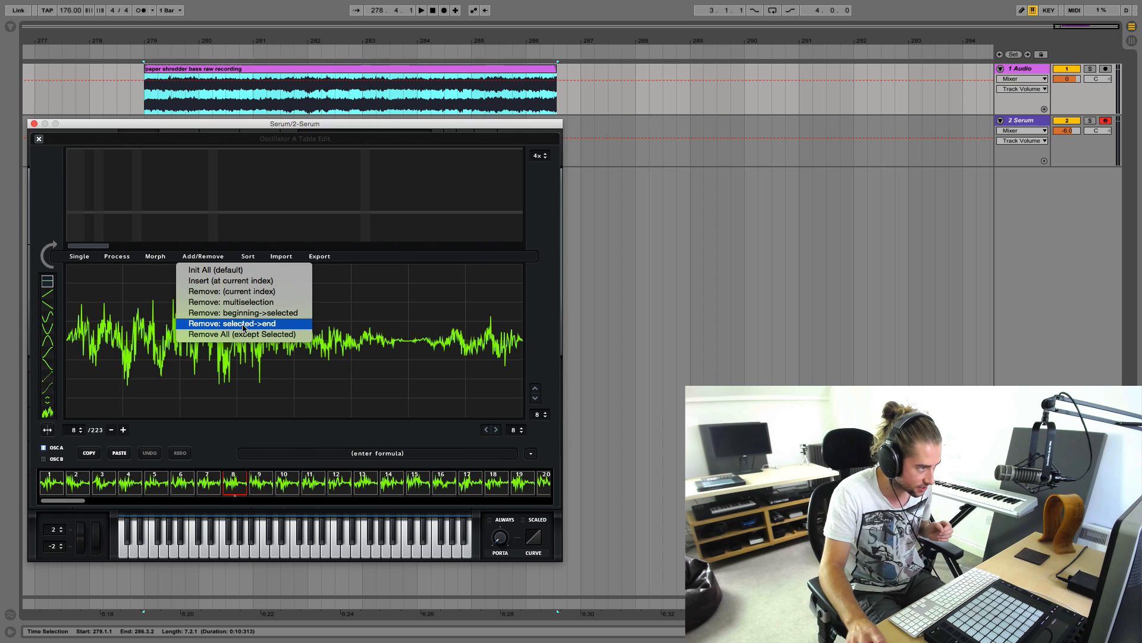
left_click(243, 325)
Apply the Morph - Spectral option to the remaining wavetable frames and close the wavetable editor
left_click(157, 256)
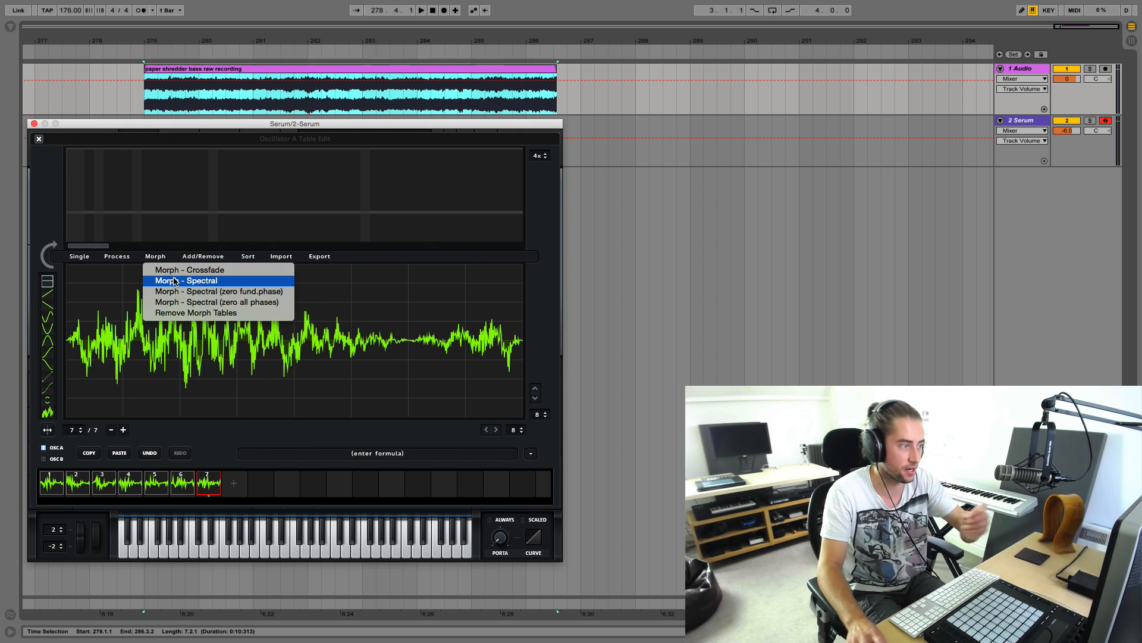
left_click(198, 286)
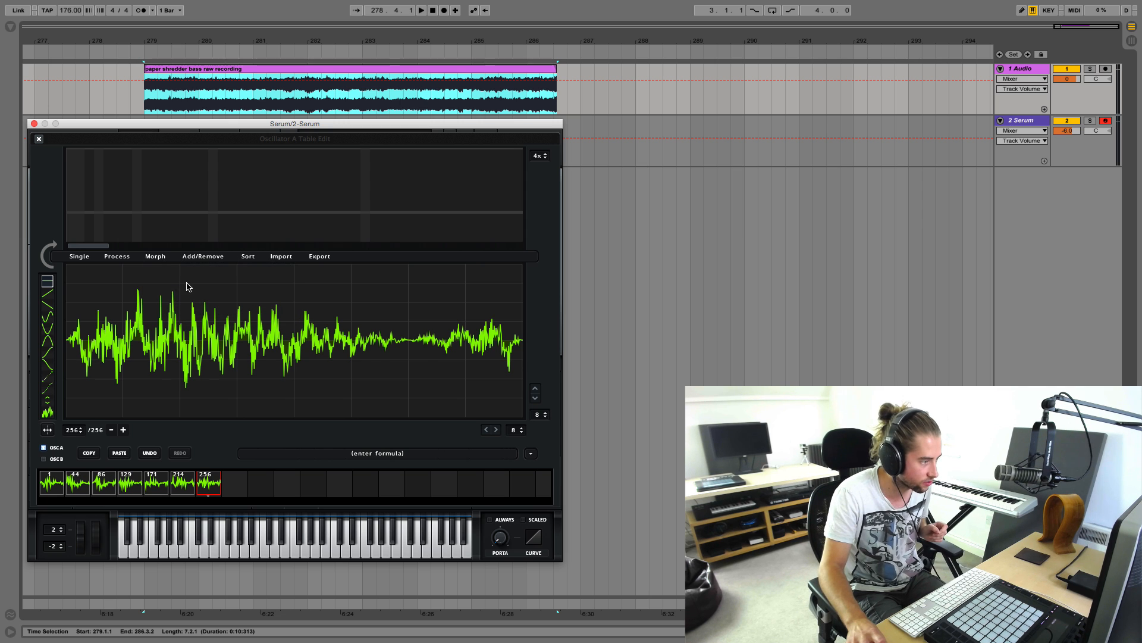
left_click(38, 139)
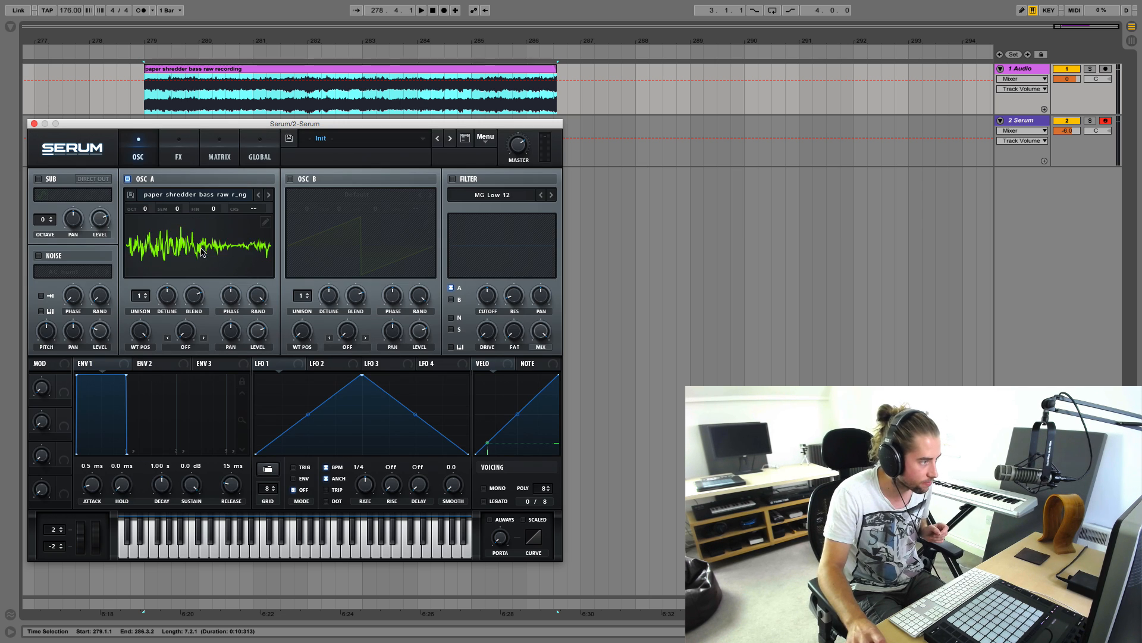
Set oscillator A's wavetable position to frame 1 and modulate it with LFO 1 in Trig mode at a one-bar rate
left_click_drag(140, 331, 149, 485)
left_click(276, 370)
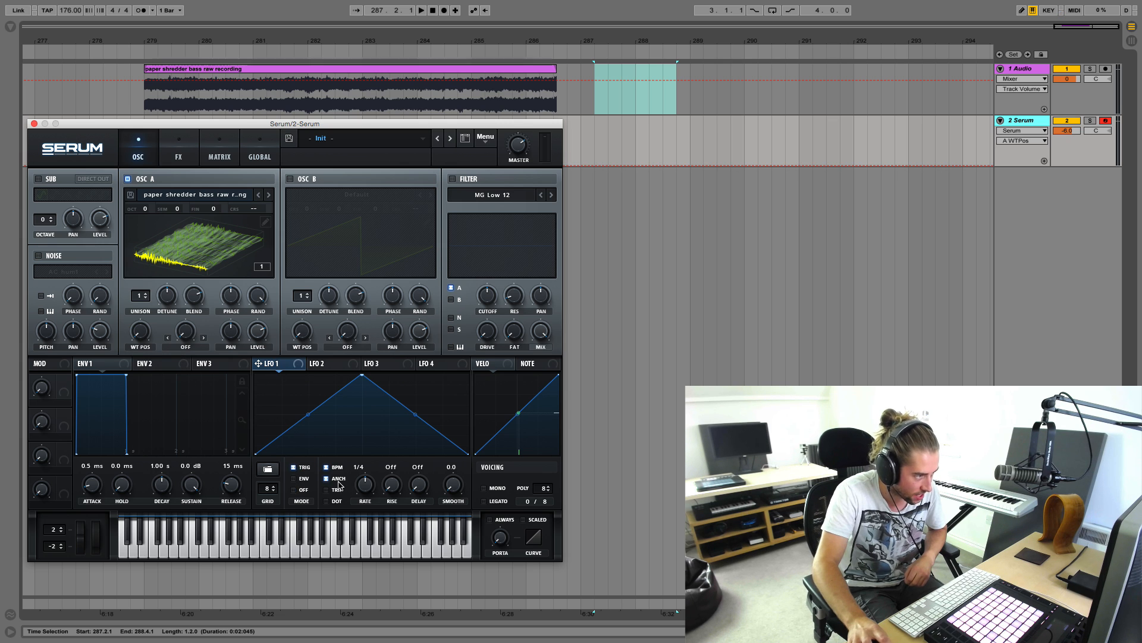
left_click_drag(363, 483, 365, 500)
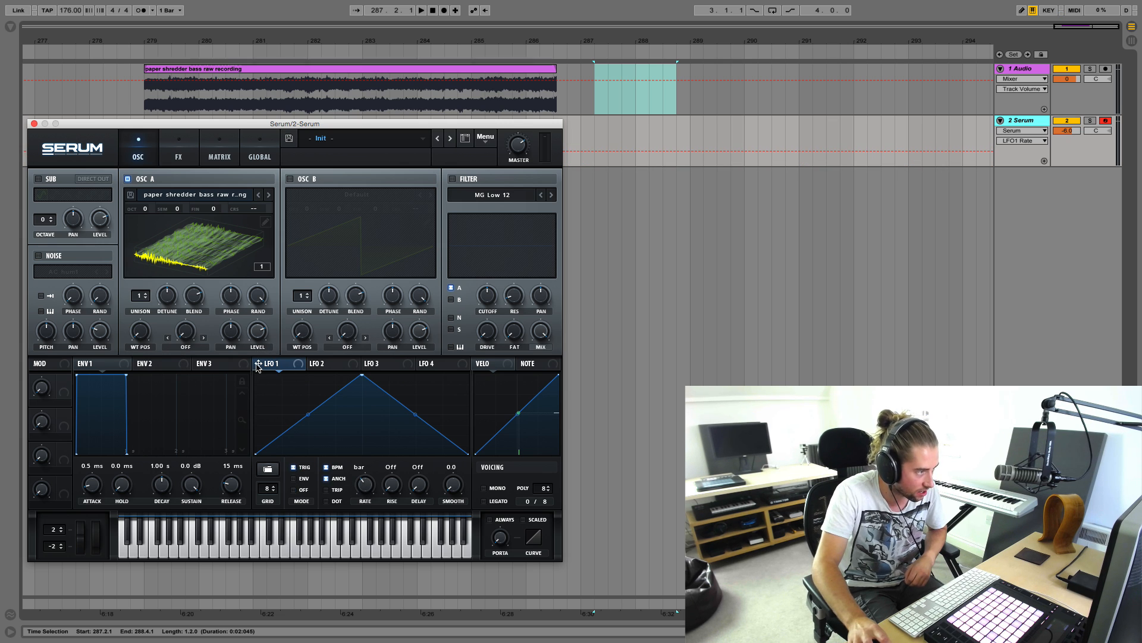
left_click_drag(257, 367, 143, 335)
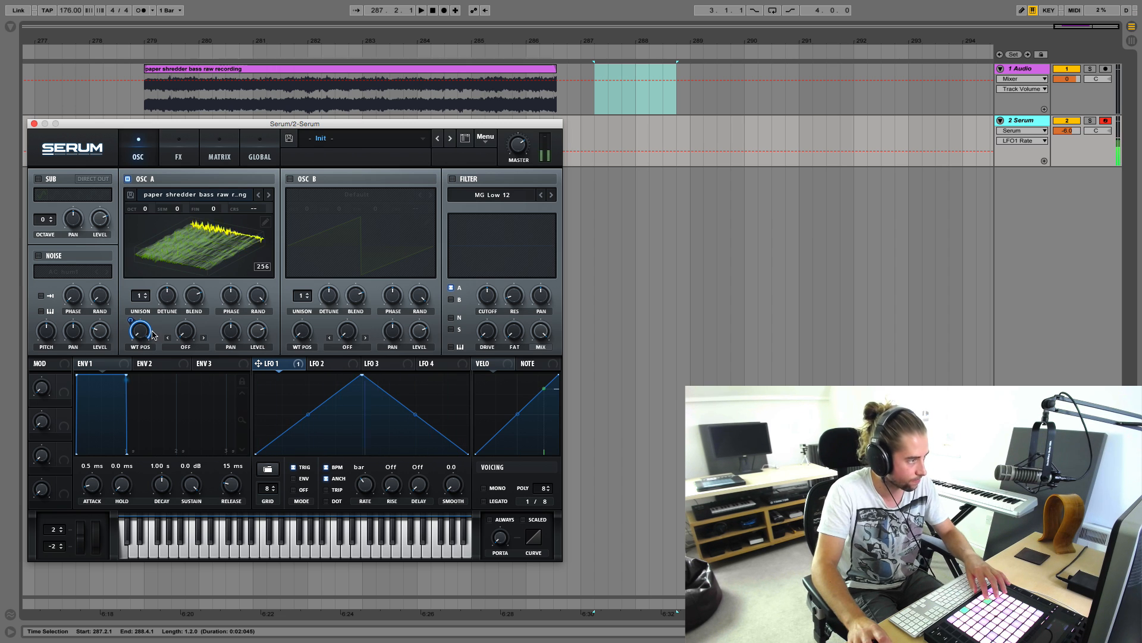
Enable the sub oscillator and route it with oscillator A through an MG Low 6 filter with drive at about 84%
left_click(452, 180)
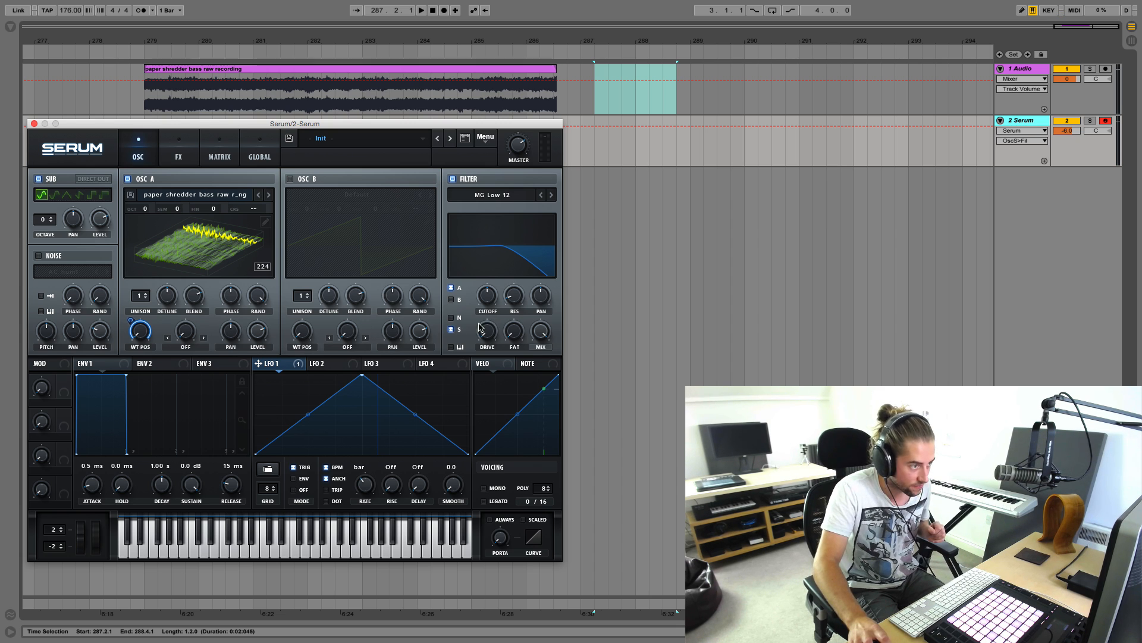
left_click(542, 195)
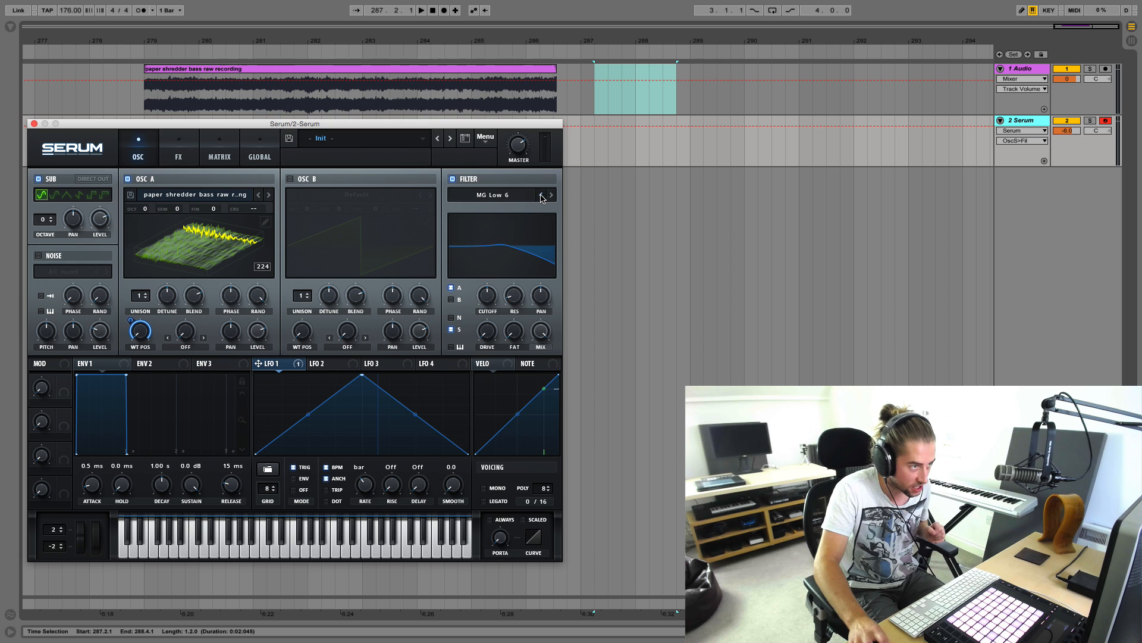
left_click_drag(487, 331, 498, 233)
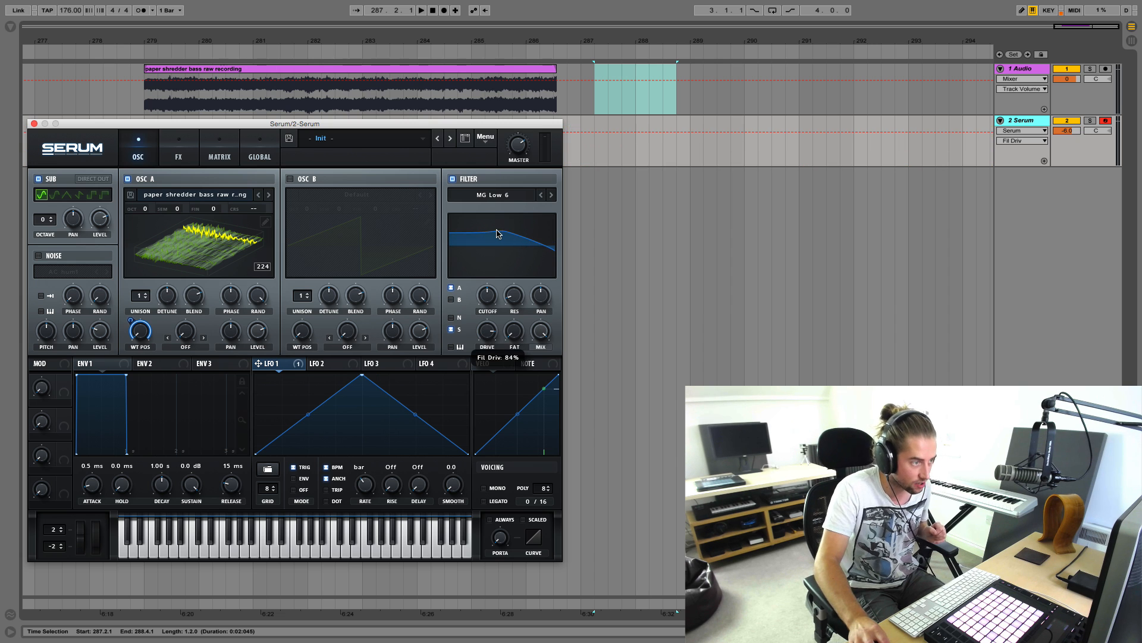
Adjust Serum's master volume and lower the sub oscillator's level
left_click(519, 154)
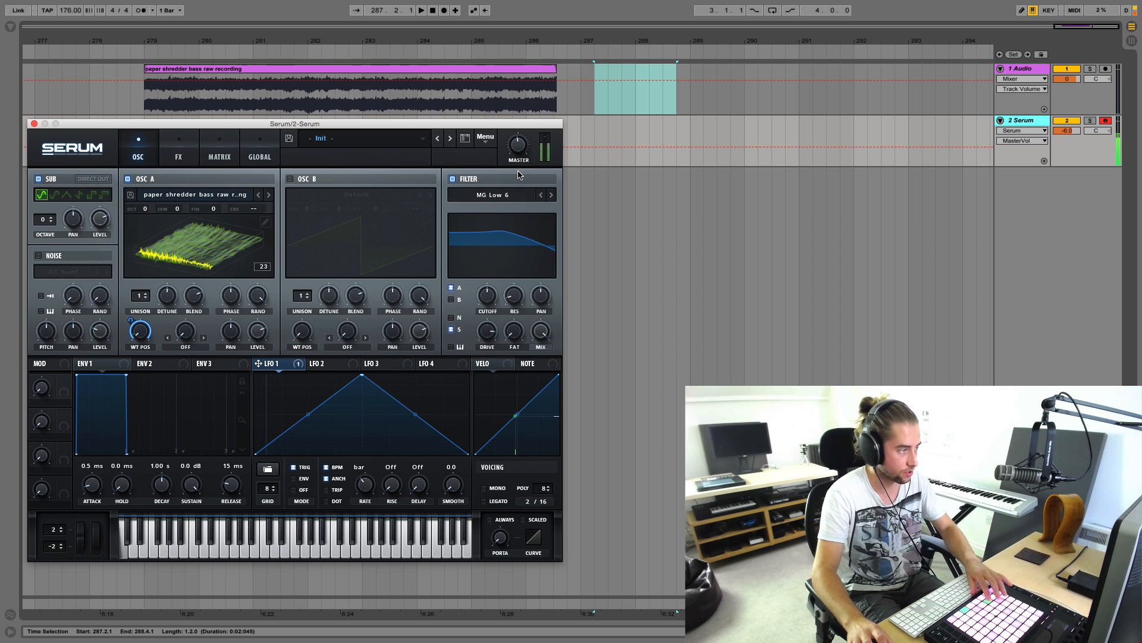
left_click(101, 222)
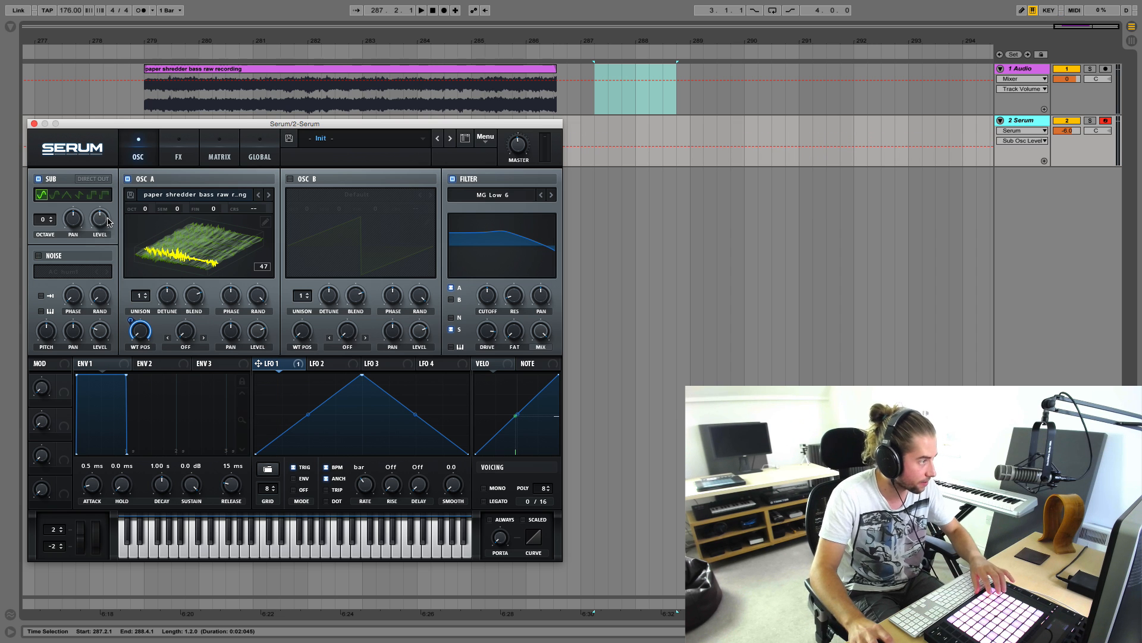
left_click_drag(109, 222, 98, 245)
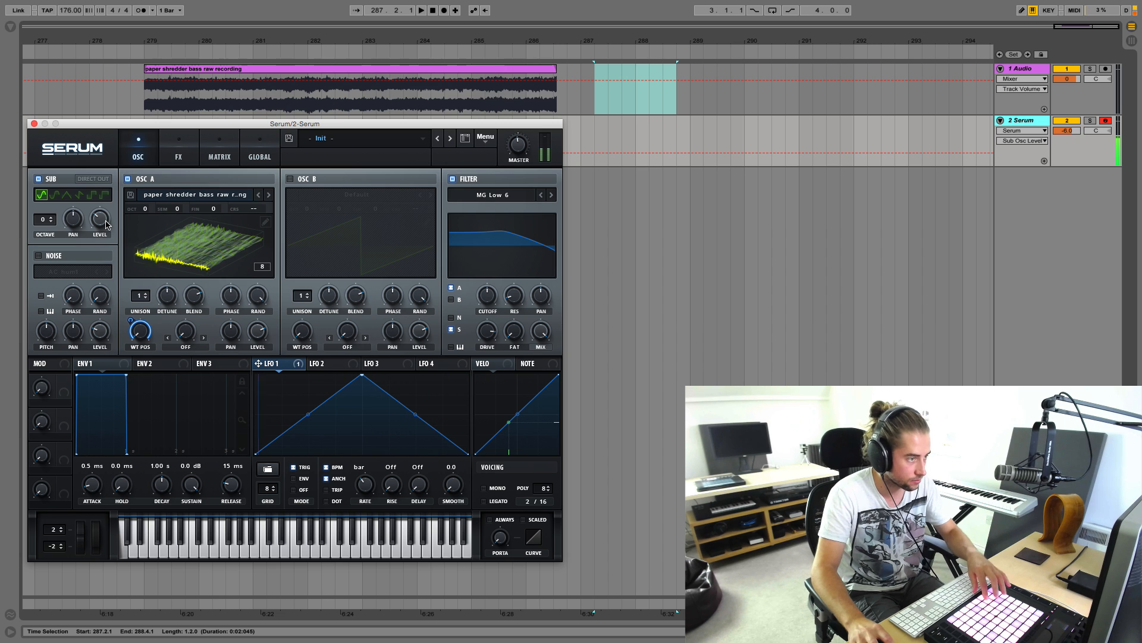
Open the filter cutoff fully to 22050 Hz
left_click(366, 485)
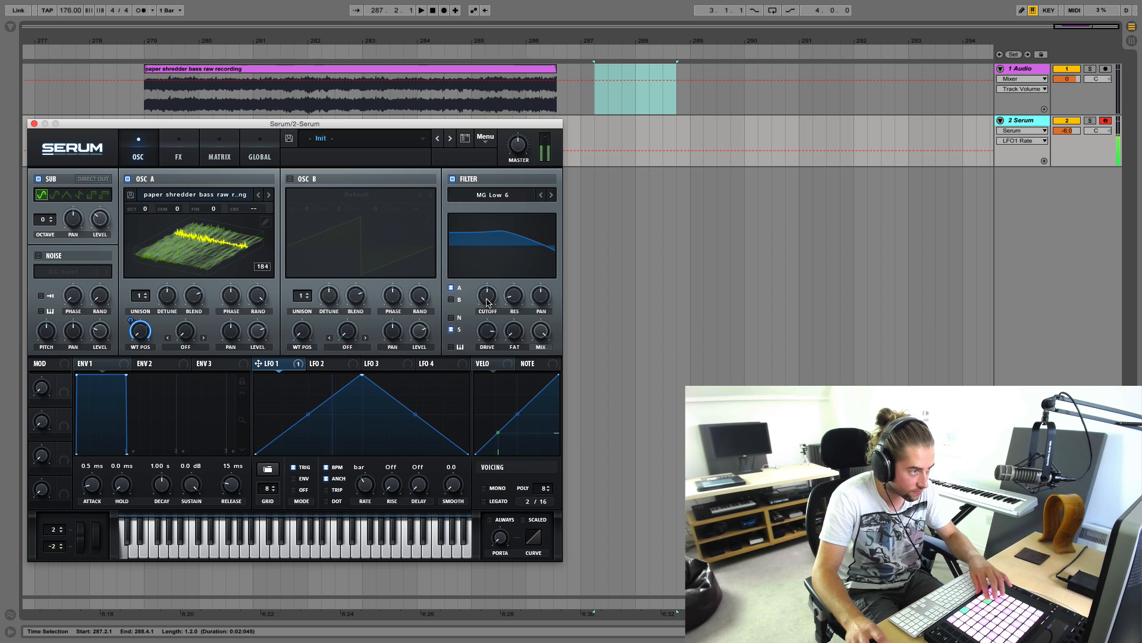
left_click_drag(486, 302, 499, 260)
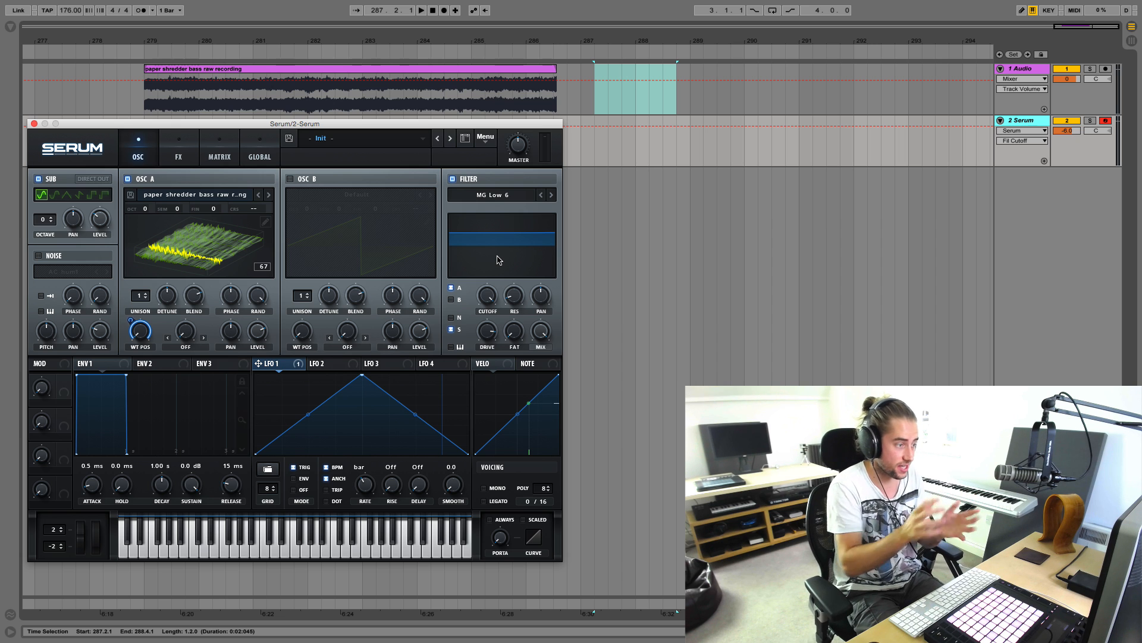
Modulate the filter cutoff with LFO 2 in Trig mode, lowering the base cutoff and setting the resonance to 0%
left_click(327, 366)
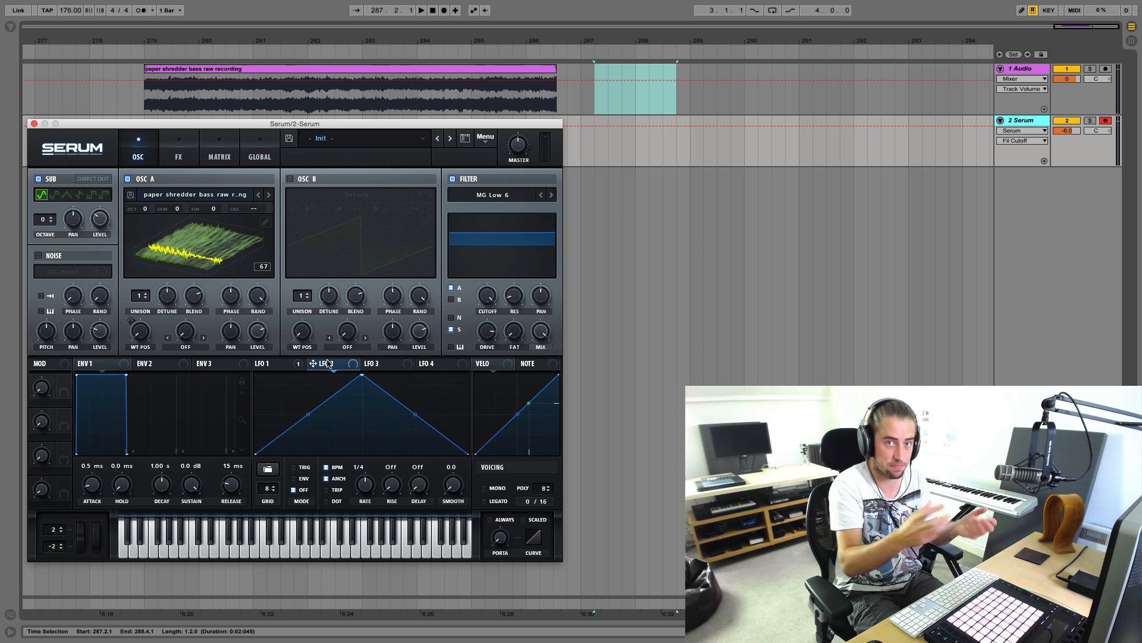
left_click_drag(313, 364, 487, 295)
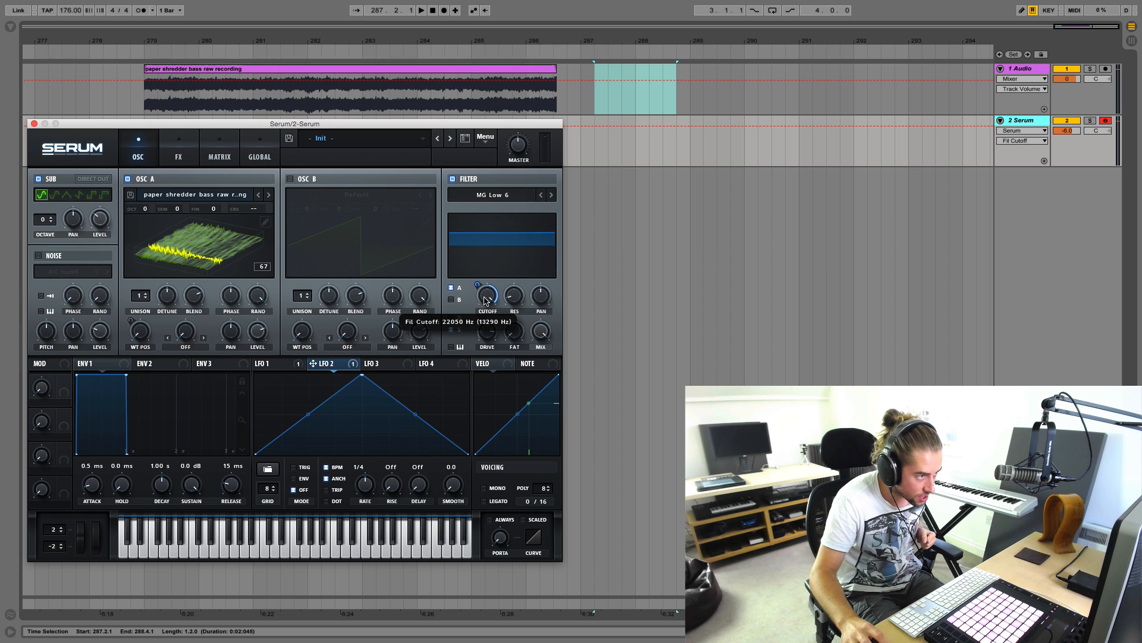
left_click_drag(477, 285, 476, 297)
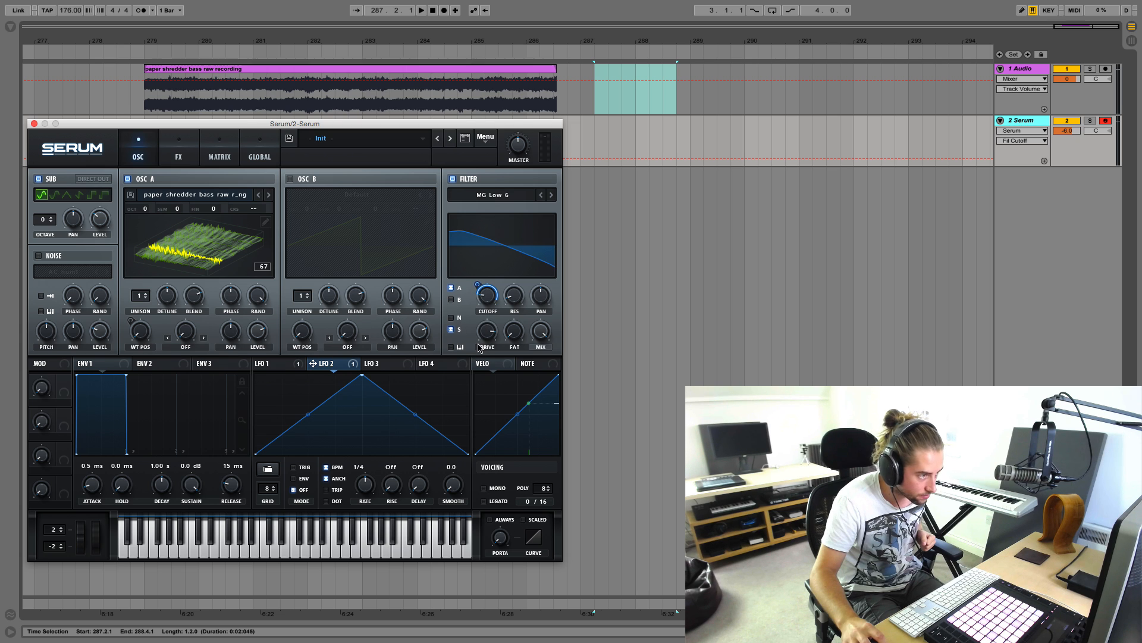
left_click(509, 297)
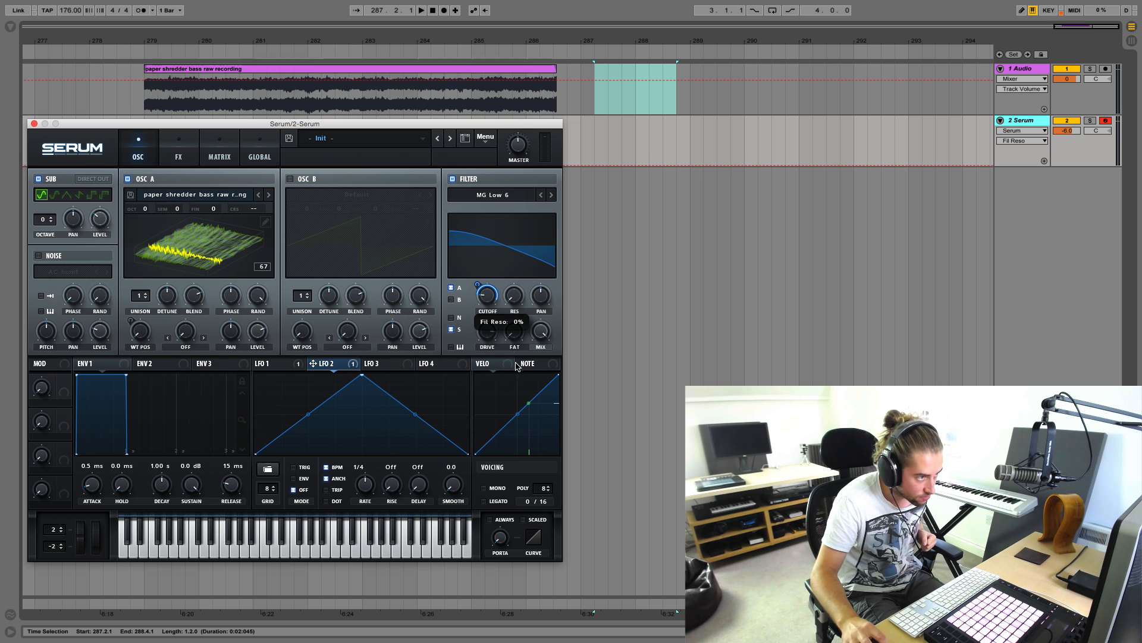
left_click(294, 468)
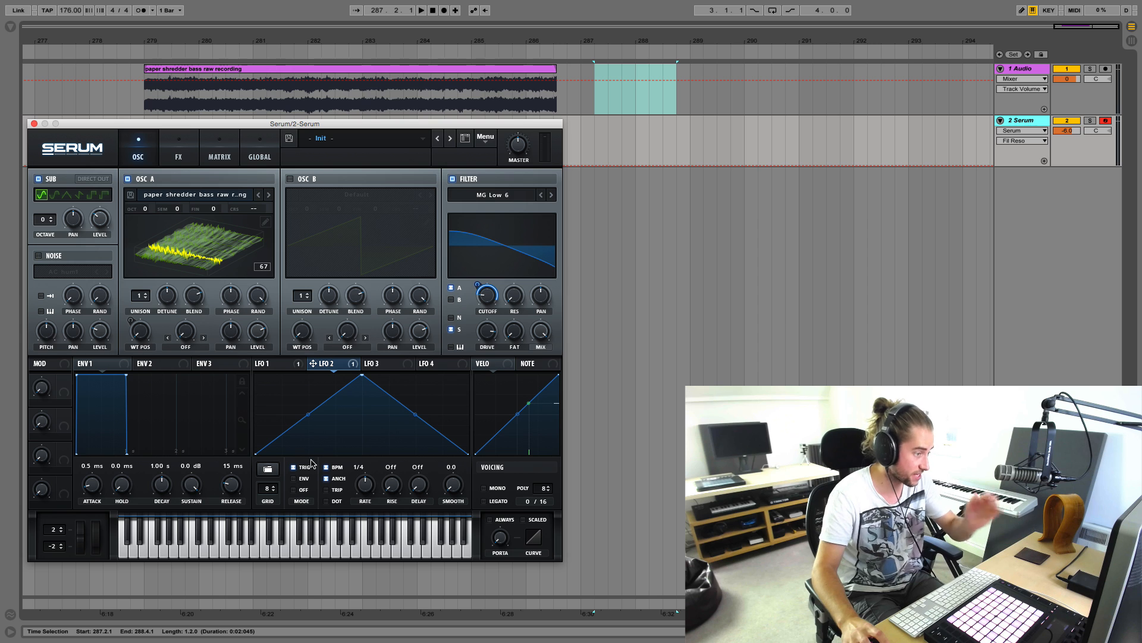
Set LFO 2's rate to 2 bar and its grid to 16, and reshape the triangle into a falling ramp one grid division long
left_click_drag(369, 488, 366, 510)
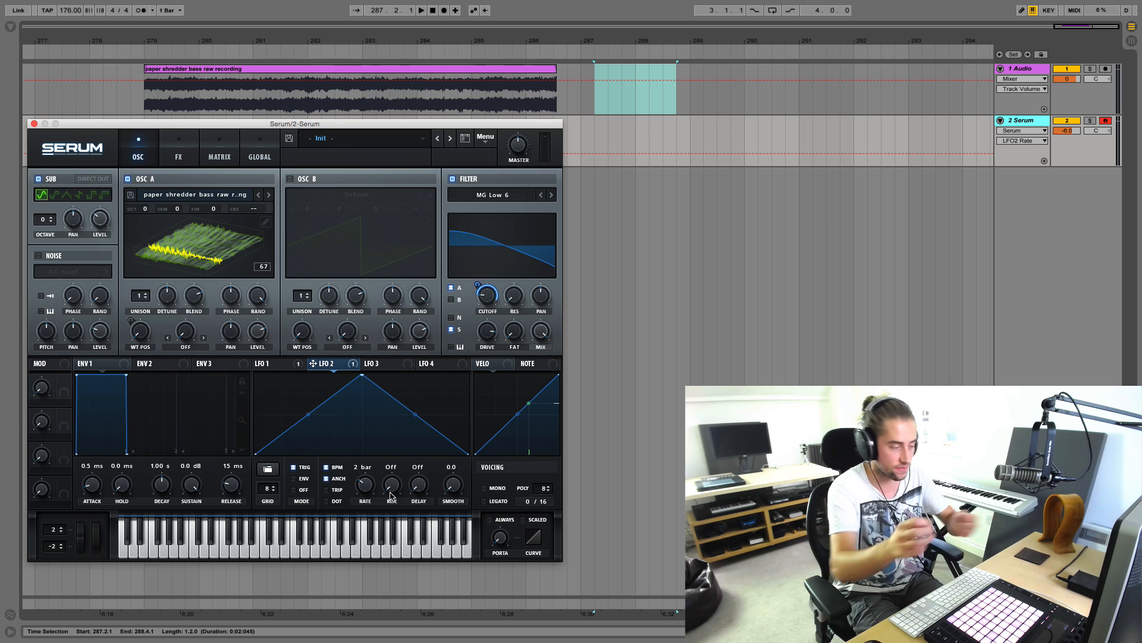
left_click_drag(362, 375, 234, 356)
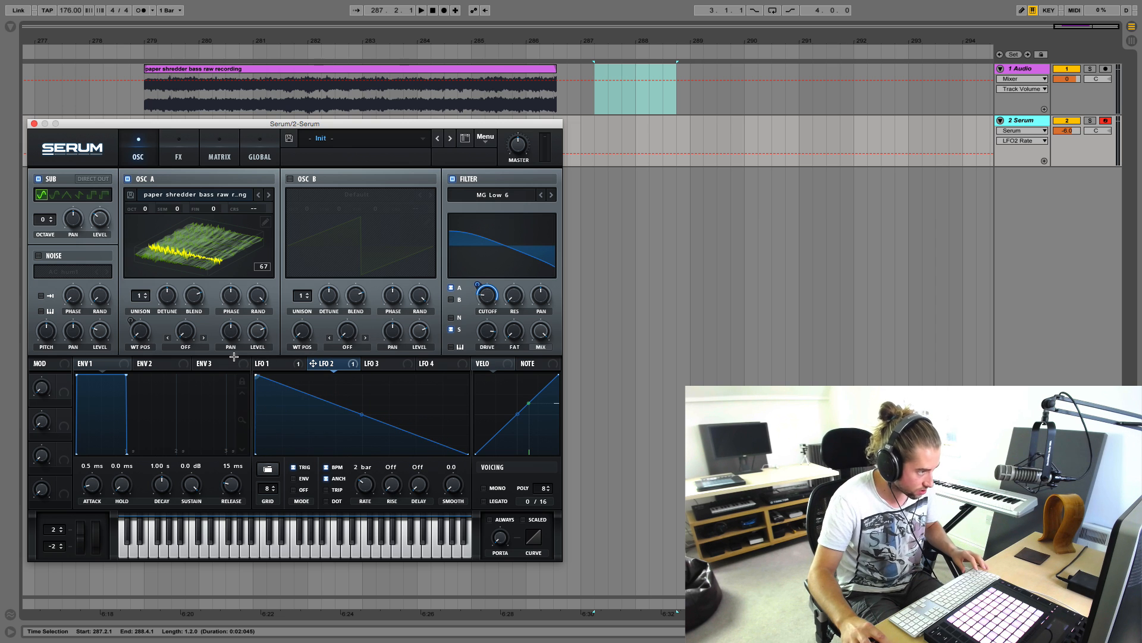
mouse_move(263, 476)
left_mouse_down()
mouse_move(266, 424)
mouse_move(268, 458)
left_mouse_up()
double_click(276, 420)
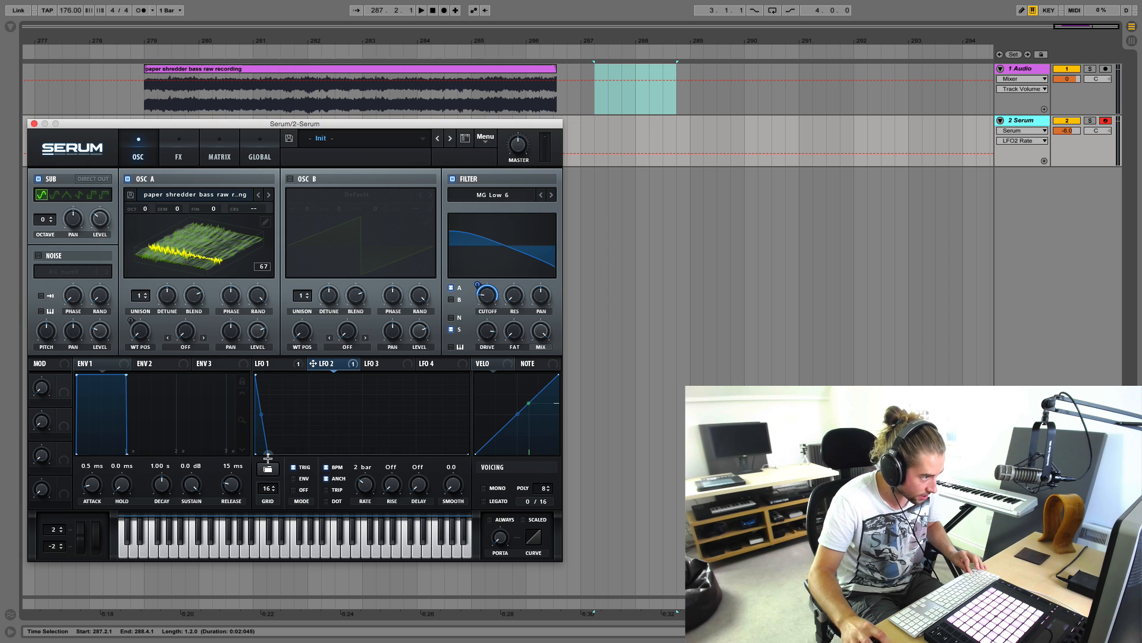
Add a full-height falling ramp two grid divisions long to LFO 2, and place a new peak at the third grid division
double_click(274, 387)
left_click_drag(275, 387, 268, 373)
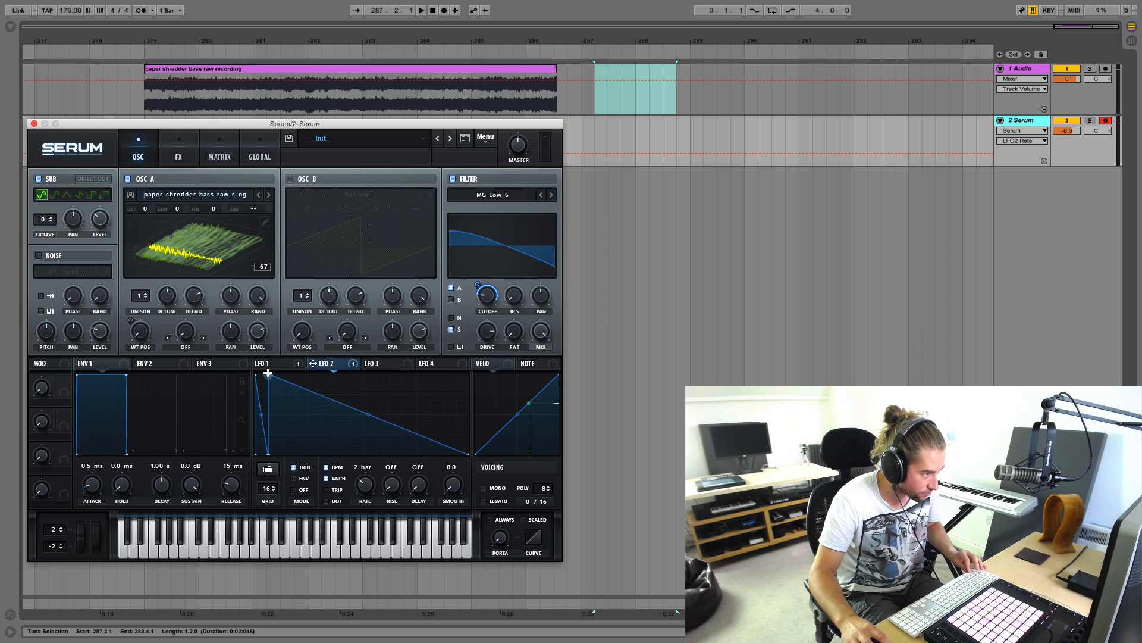
double_click(284, 420)
left_click_drag(282, 421, 295, 473)
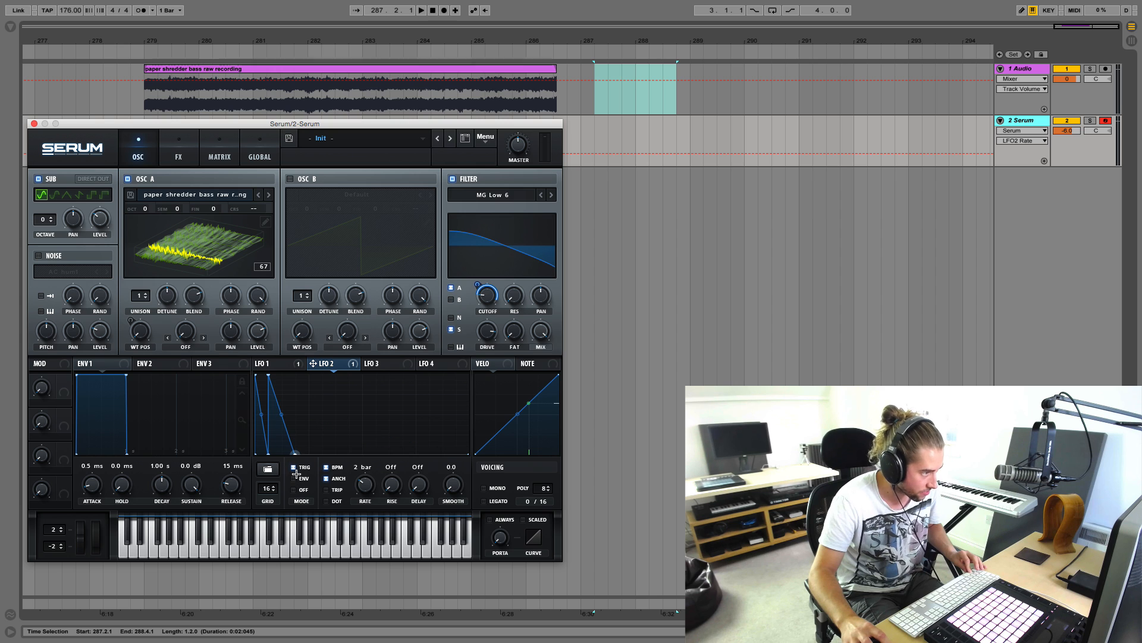
double_click(303, 389)
left_click_drag(303, 388, 294, 373)
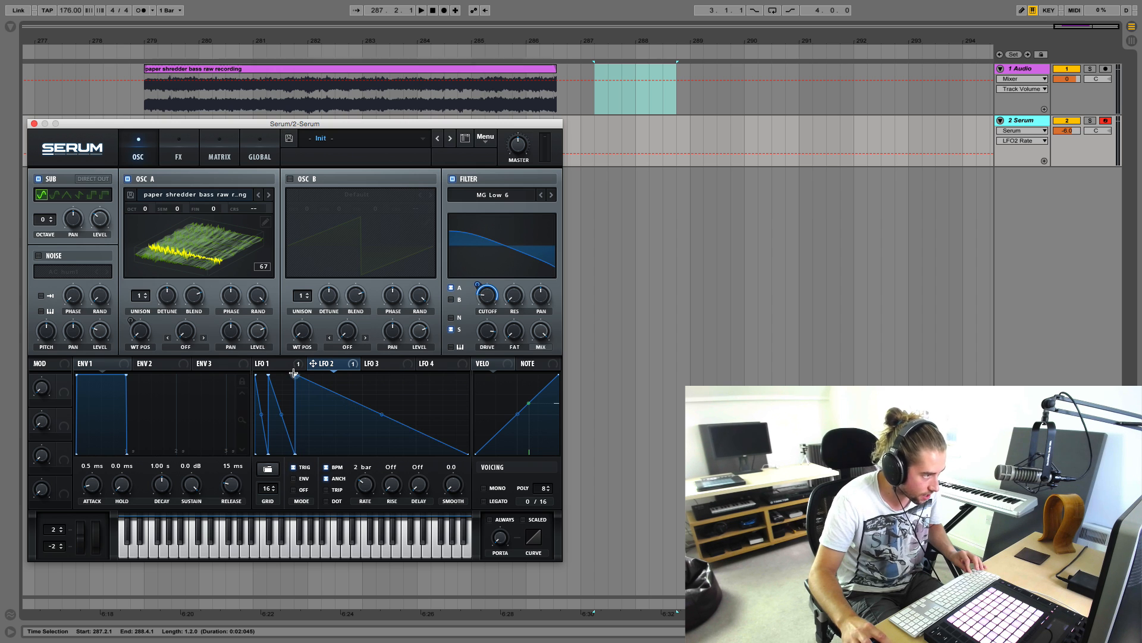
Draw full-height falling ramps of one grid division each in LFO 2, from the third to the fifth division
double_click(317, 451)
left_click_drag(320, 455, 307, 467)
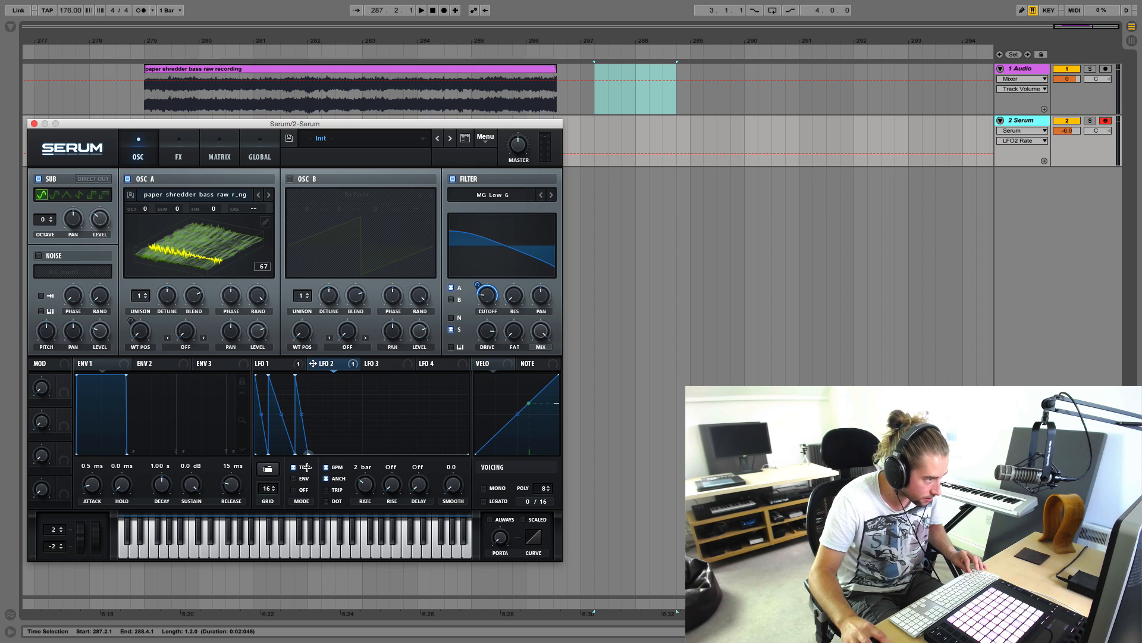
double_click(319, 389)
left_click_drag(320, 389, 309, 375)
double_click(324, 452)
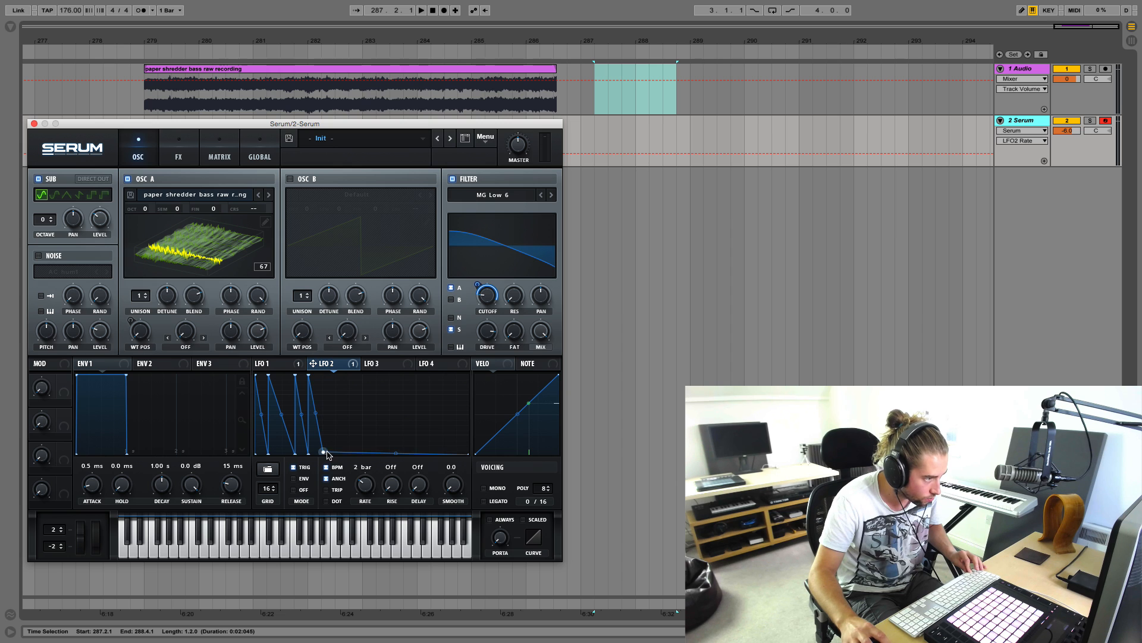
left_click_drag(327, 455, 319, 471)
double_click(325, 389)
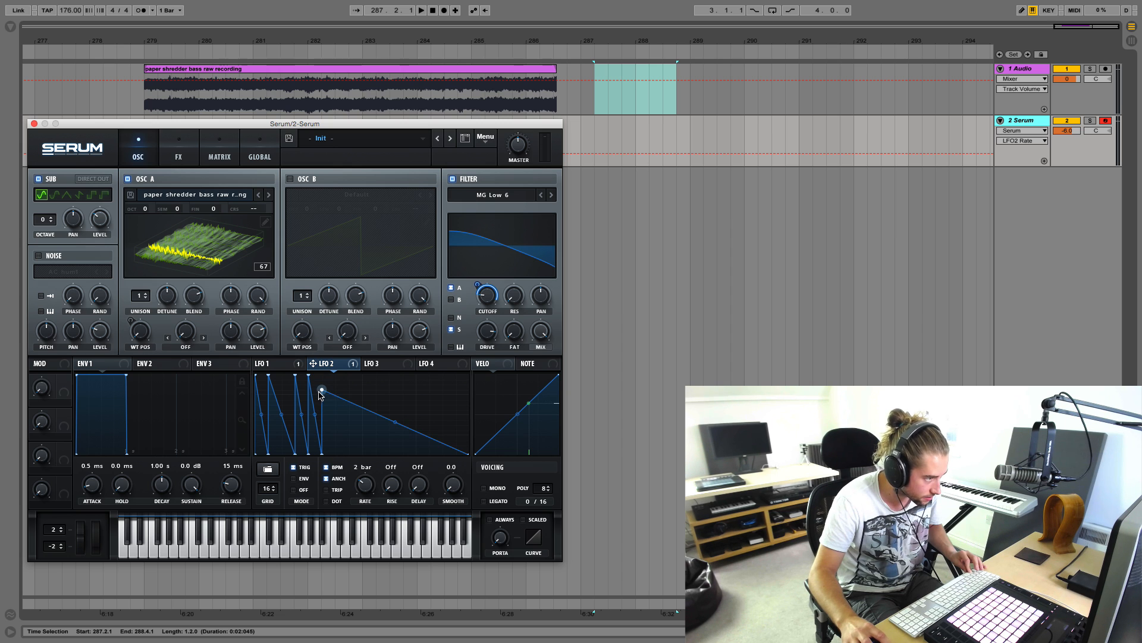
left_click_drag(320, 394, 319, 379)
left_click(773, 238)
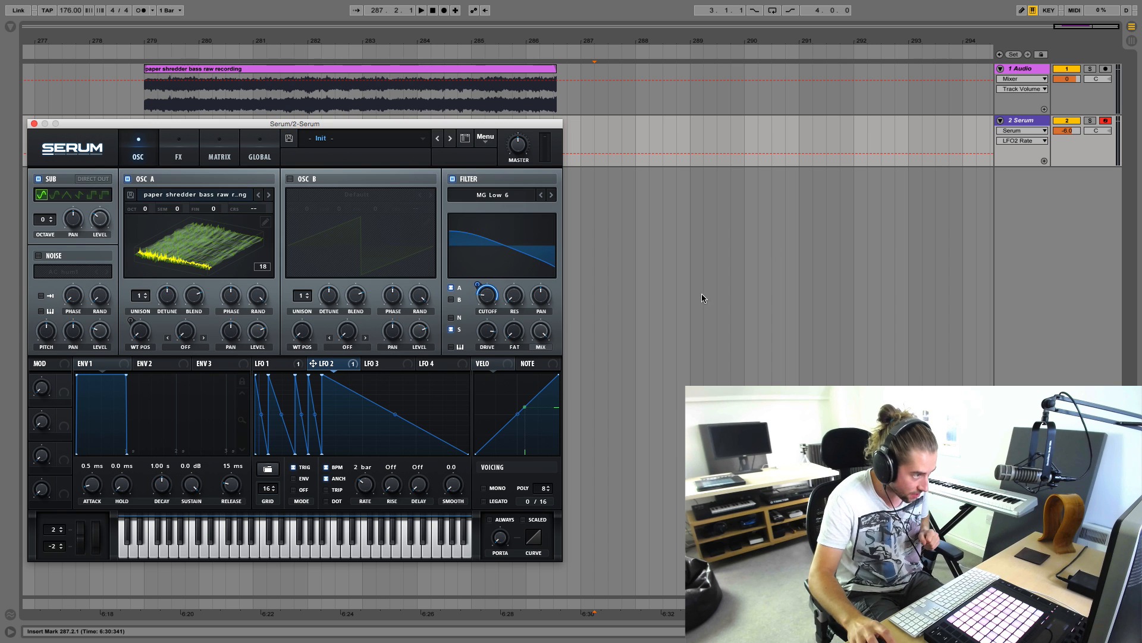
Continue LFO 2's one-division falling ramps from the fifth to the seventh grid division
left_click_drag(314, 415, 326, 434)
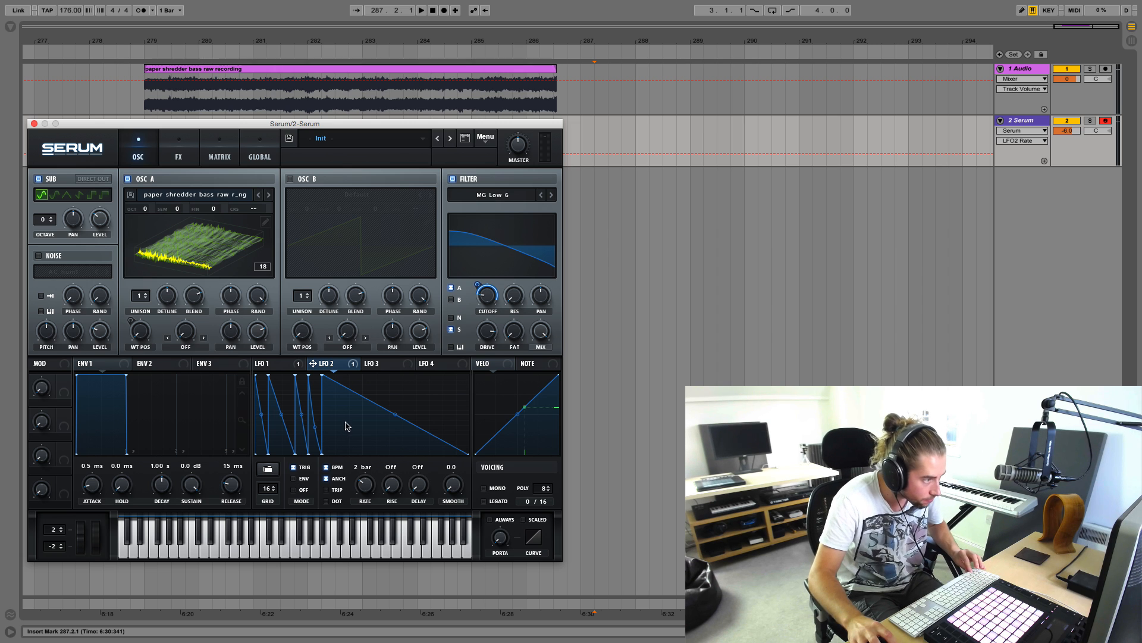
double_click(337, 453)
double_click(344, 380)
left_click_drag(344, 380, 338, 373)
double_click(349, 444)
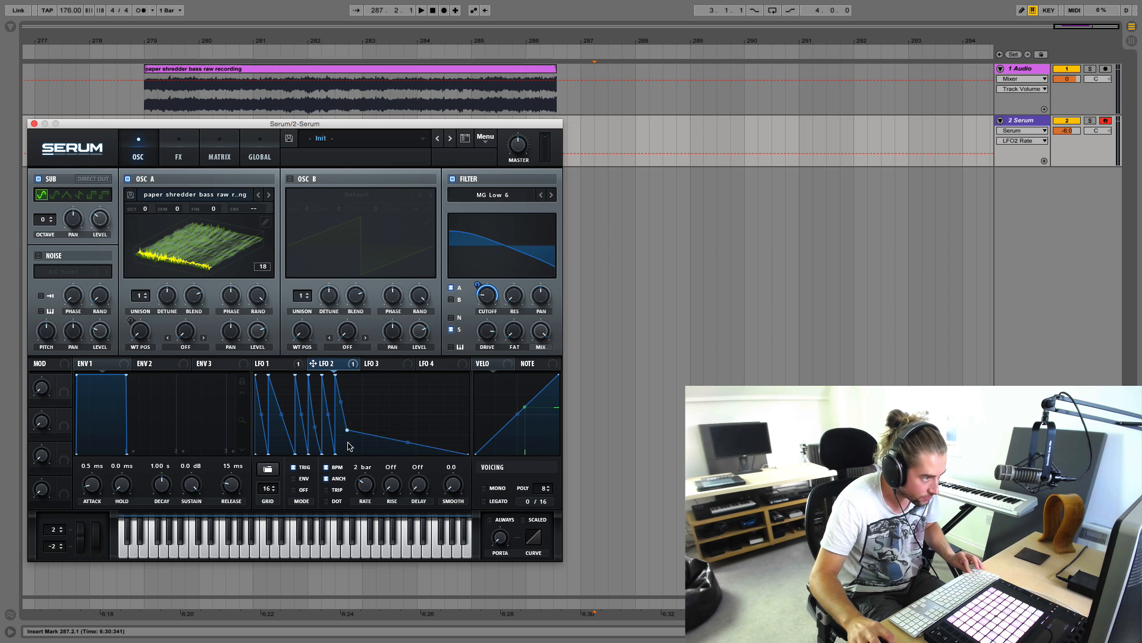
left_click_drag(349, 443, 345, 466)
double_click(351, 385)
left_click_drag(350, 385, 348, 374)
double_click(350, 385)
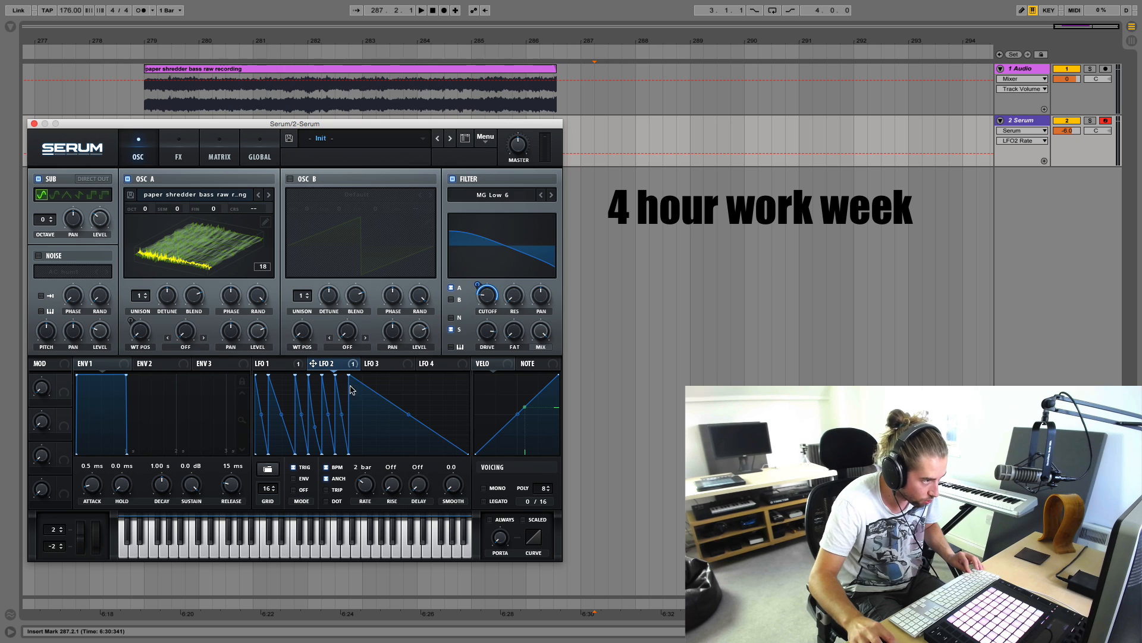
Add two more one-division falling ramps to LFO 2, reaching the ninth grid division
double_click(365, 448)
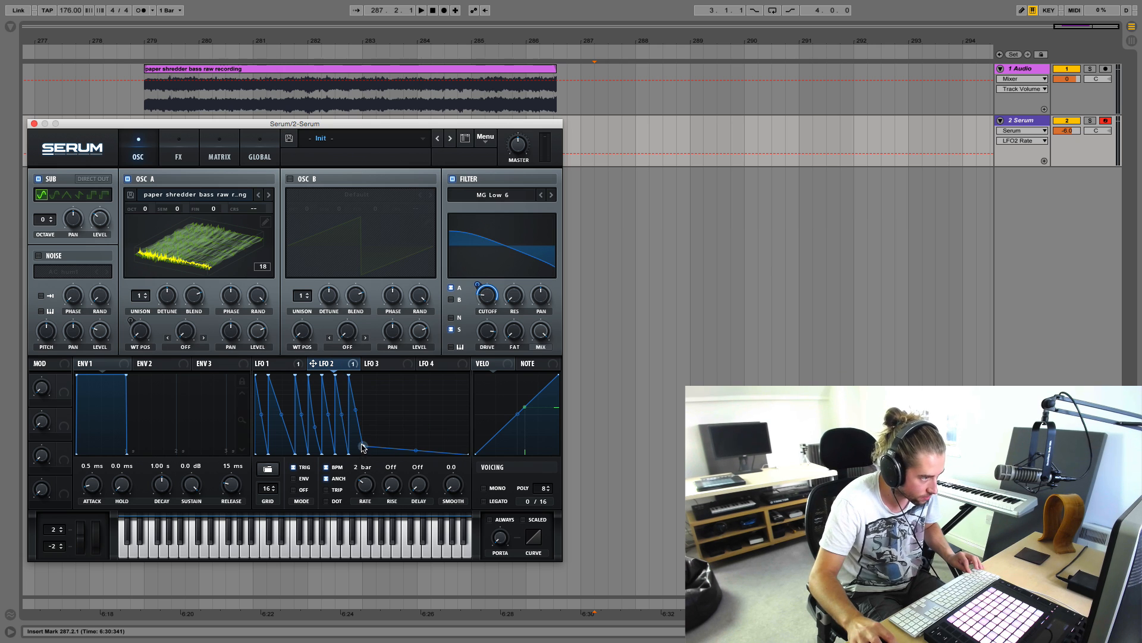
double_click(363, 382)
double_click(363, 382)
double_click(363, 382)
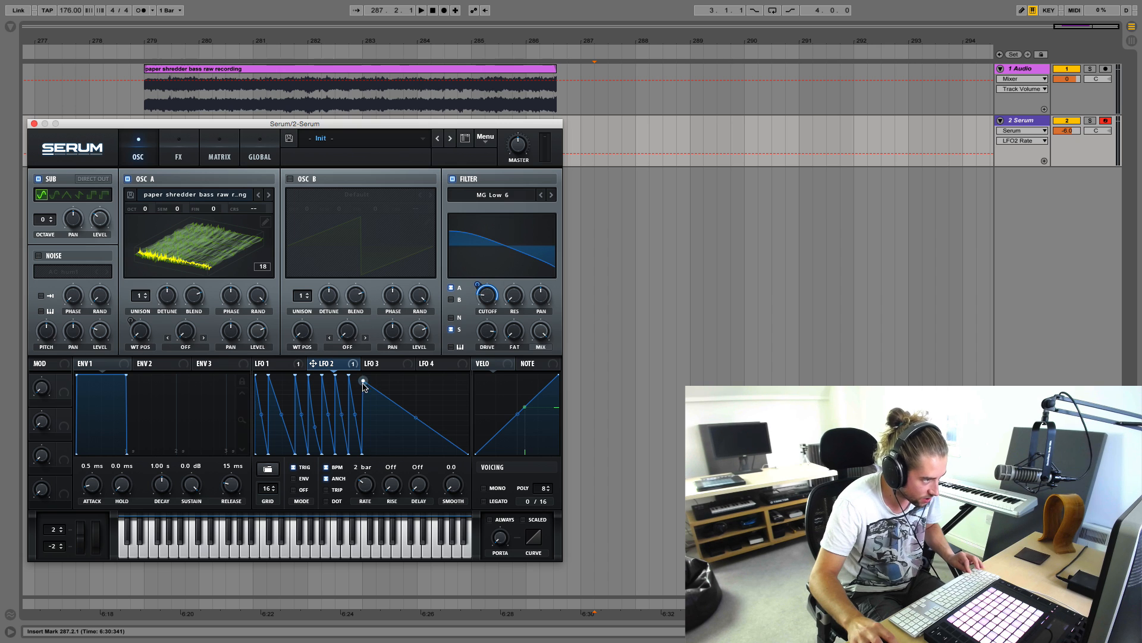
left_click_drag(363, 382, 361, 372)
double_click(375, 440)
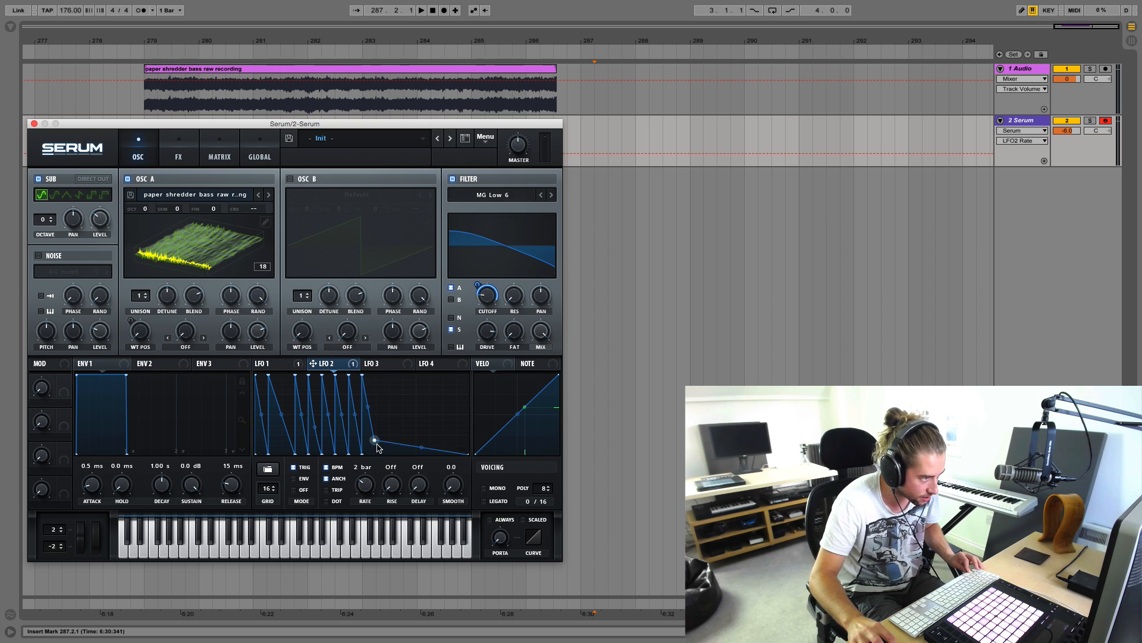
left_click_drag(375, 441, 372, 466)
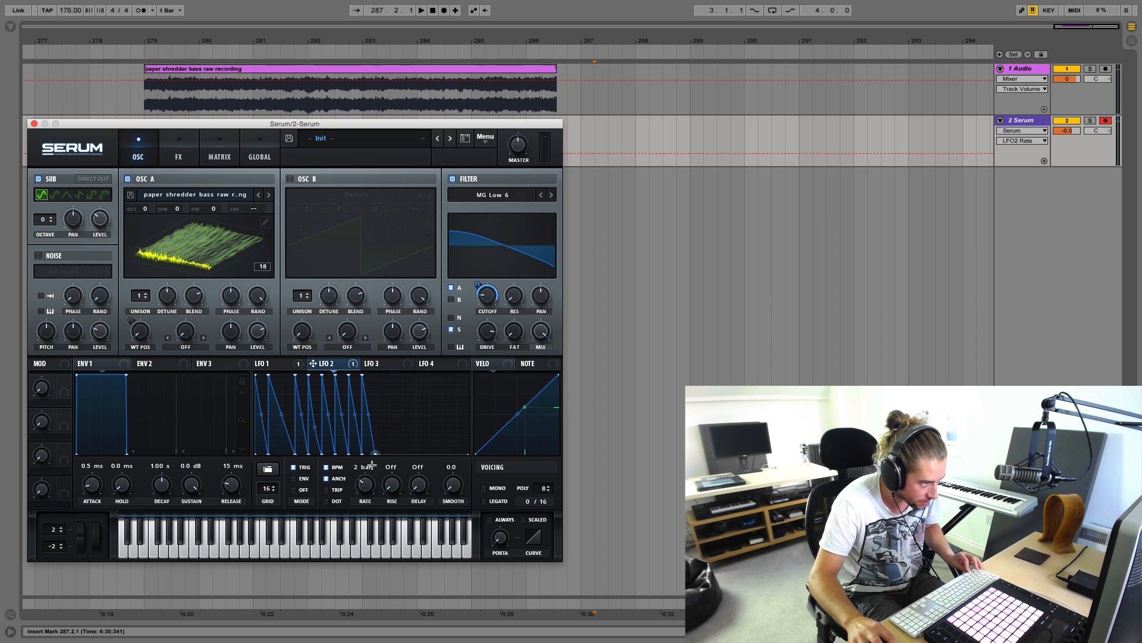
Extend LFO 2's sawtooth pattern with one-division falling ramps up to the eleventh grid division
double_click(375, 394)
left_click_drag(376, 393, 388, 466)
double_click(387, 407)
double_click(389, 389)
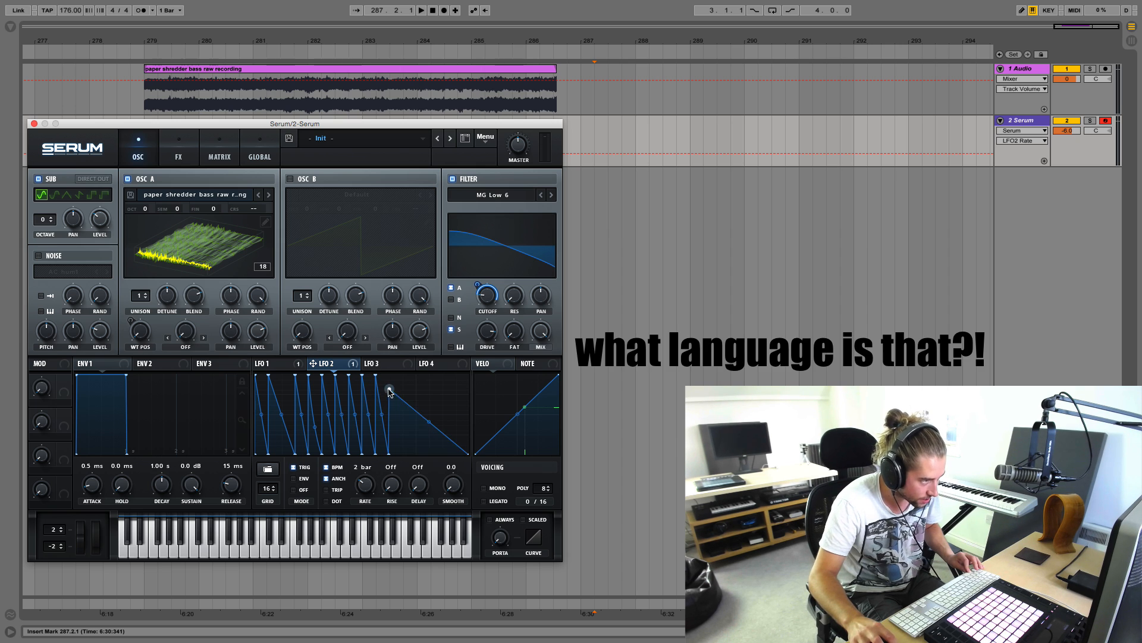
left_click_drag(389, 390, 389, 374)
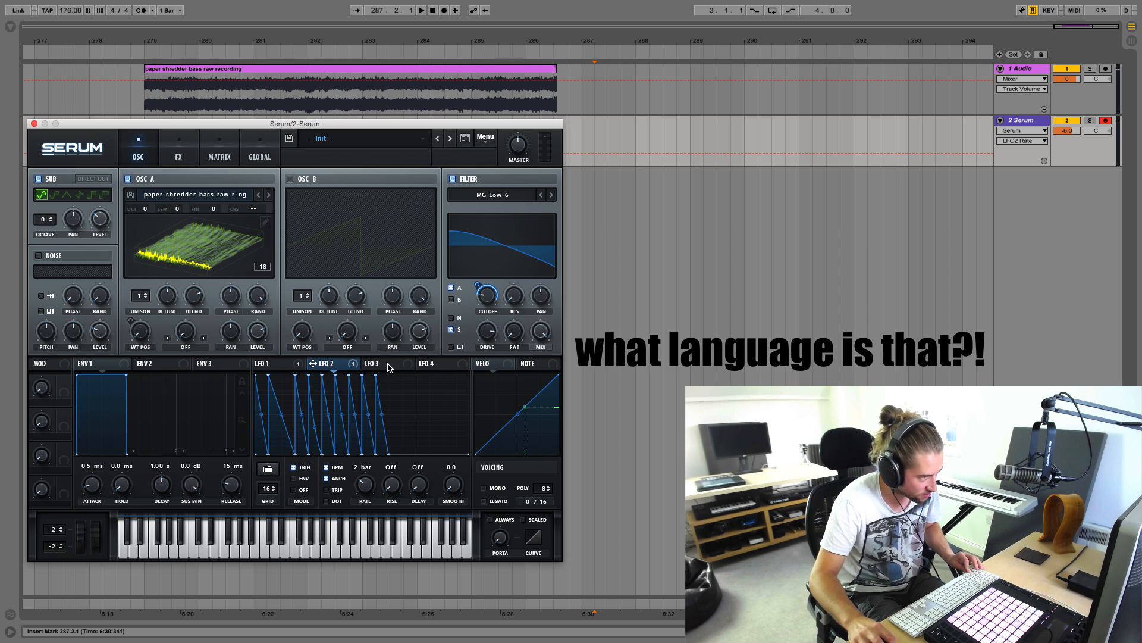
double_click(400, 422)
left_click_drag(396, 428, 401, 464)
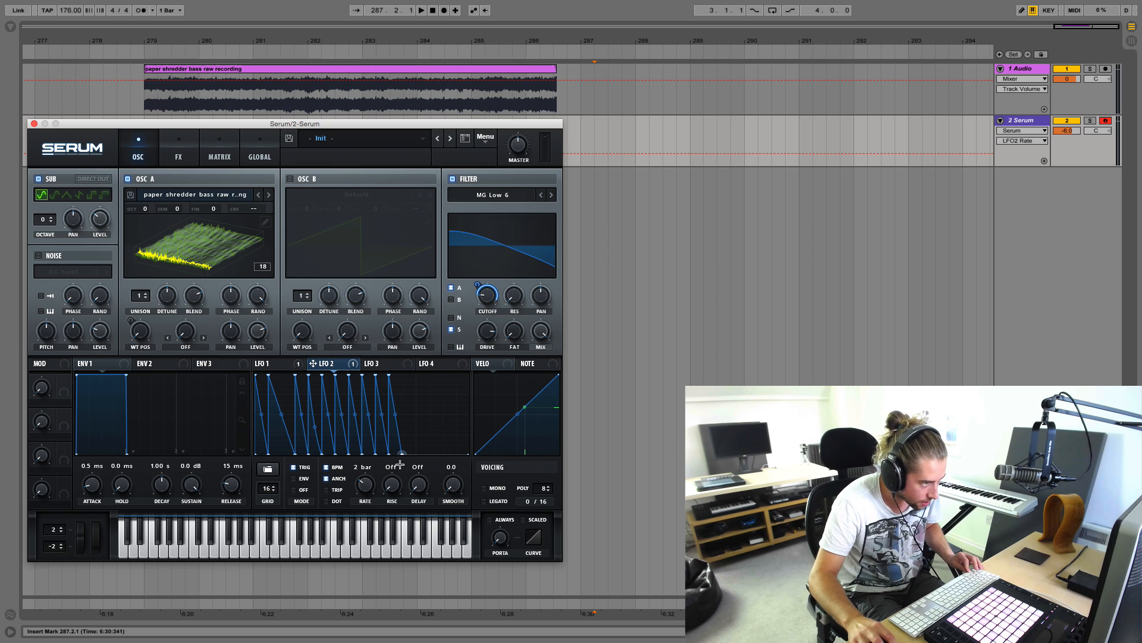
double_click(404, 381)
left_click_drag(403, 380, 408, 375)
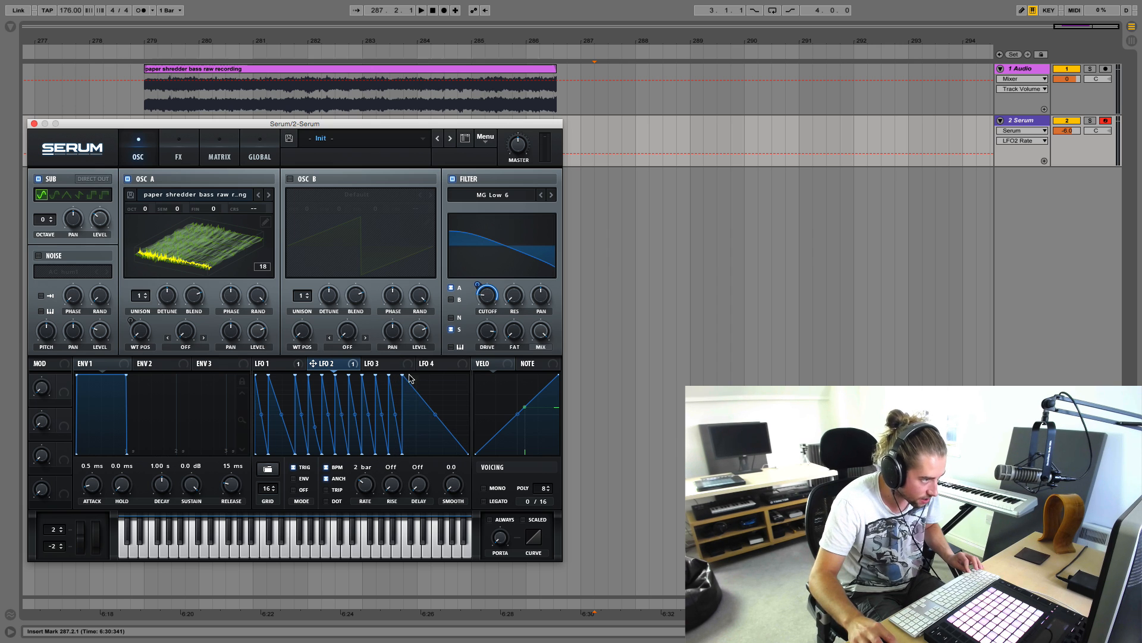
Fill the rest of LFO 2 with one-division falling ramps, adding an extra quicker ramp within the last division
left_click_drag(412, 437, 459, 512)
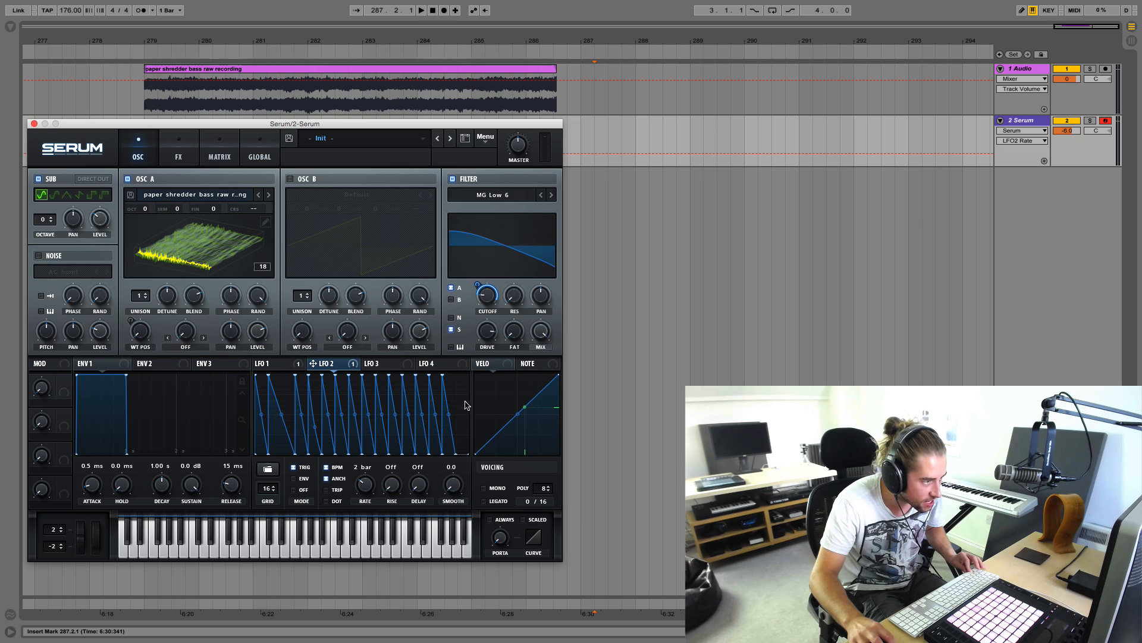
double_click(457, 380)
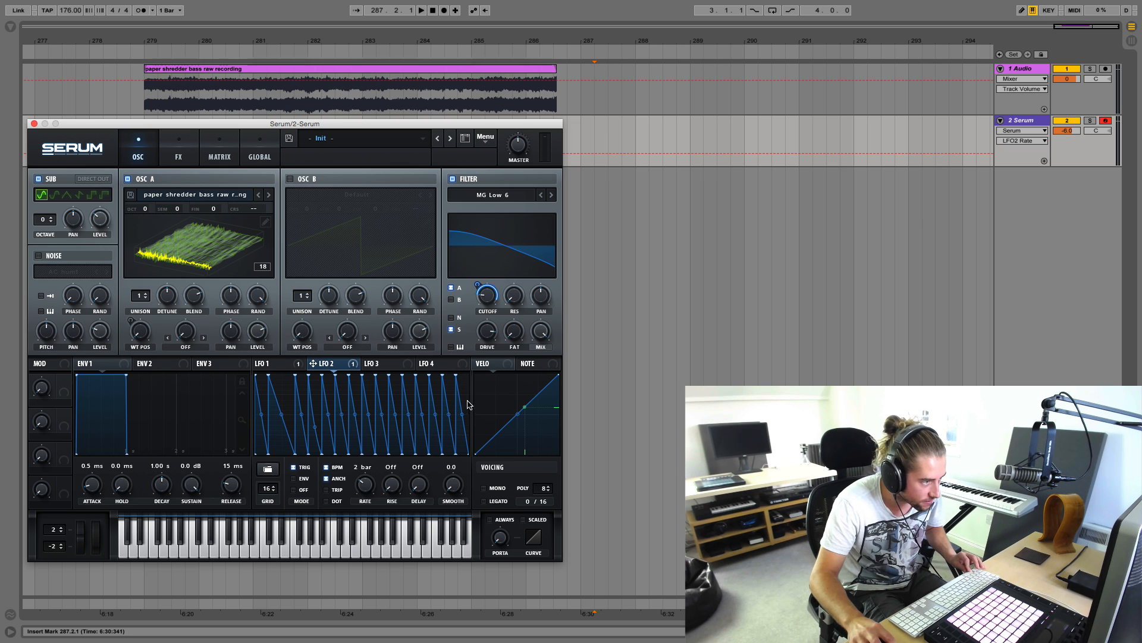
double_click(466, 393)
left_click_drag(465, 398, 465, 373)
left_click_drag(464, 425, 463, 473)
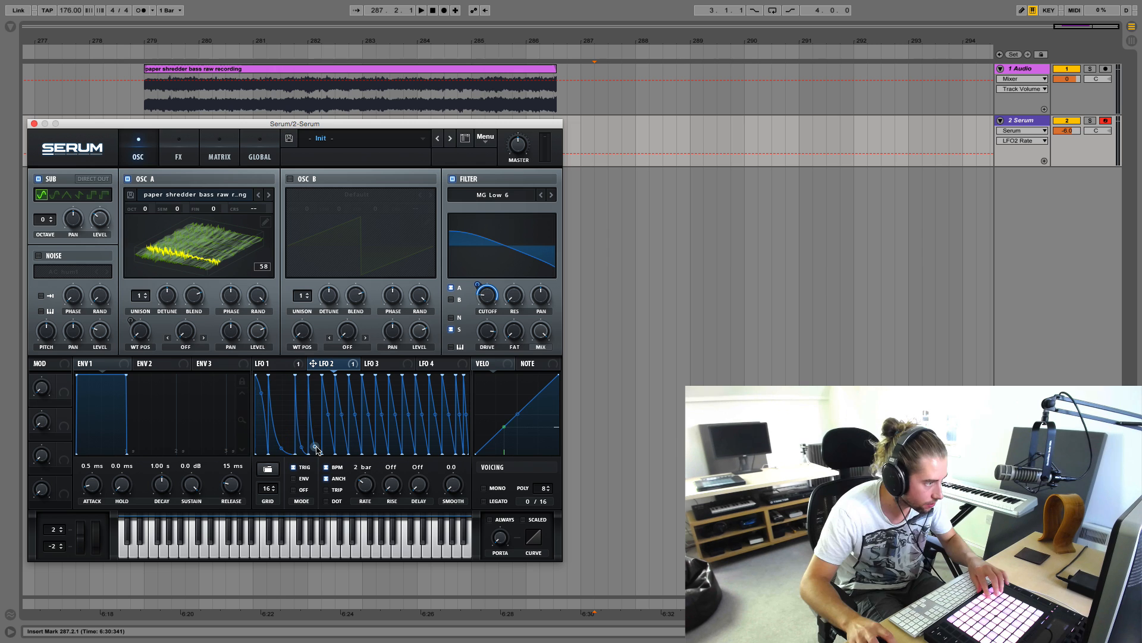
Bend the slopes of LFO 2's falling ramps into varied curves across the whole pattern
left_click_drag(315, 449, 339, 428)
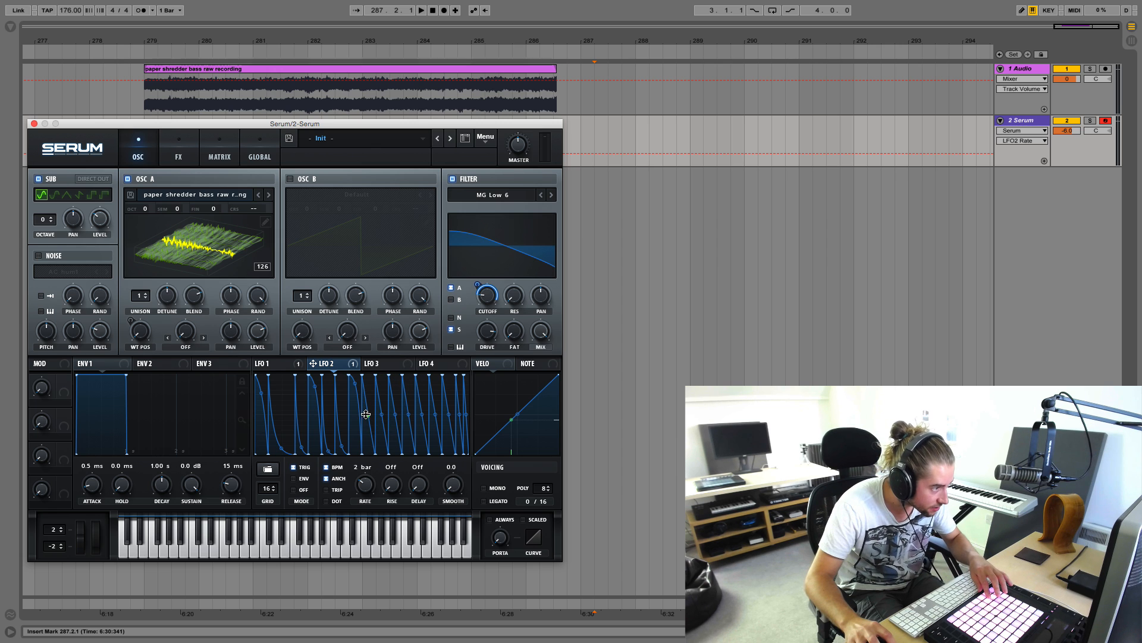
left_click_drag(385, 414, 382, 436)
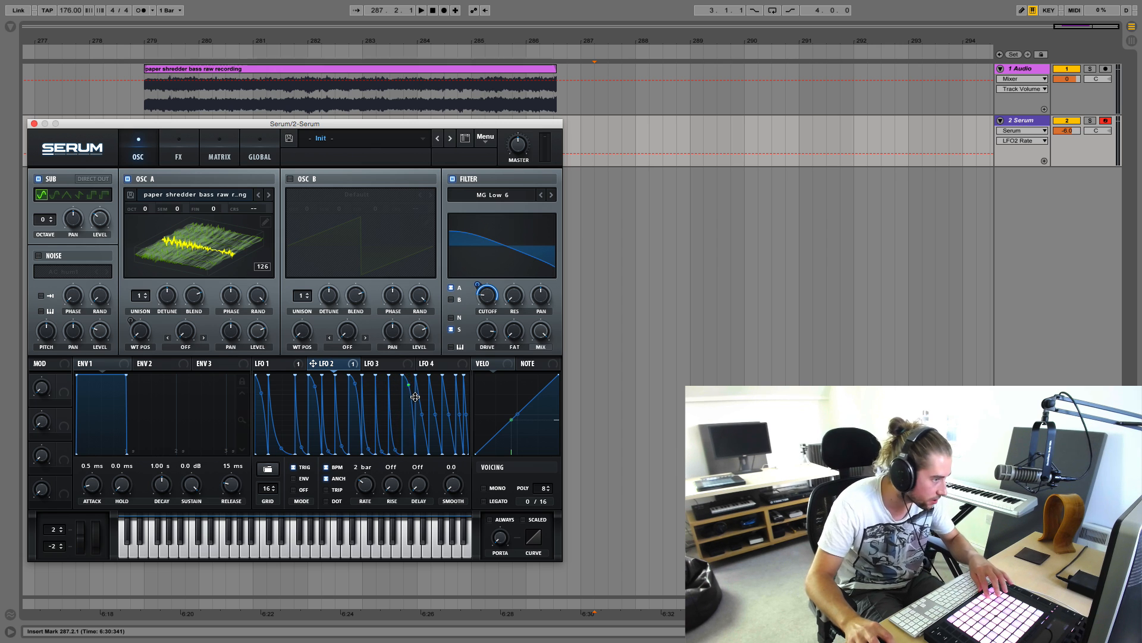
left_click_drag(420, 415, 450, 437)
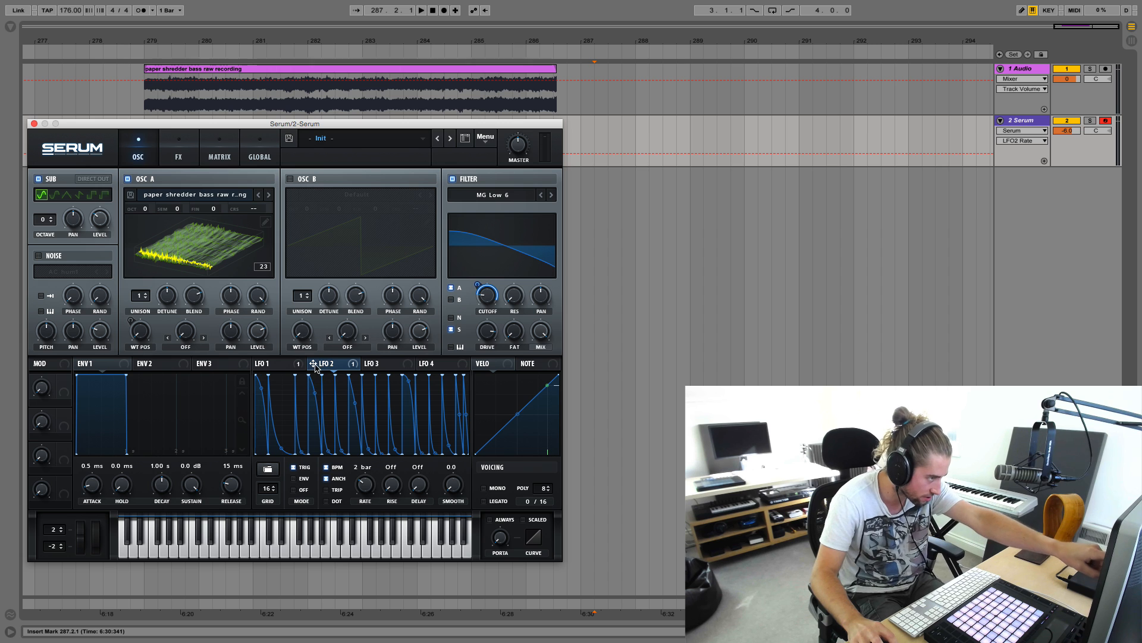
Modulate the sub oscillator's level with LFO 2, setting the base level to about 11% and adjusting the modulation depth
left_click_drag(313, 365, 100, 219)
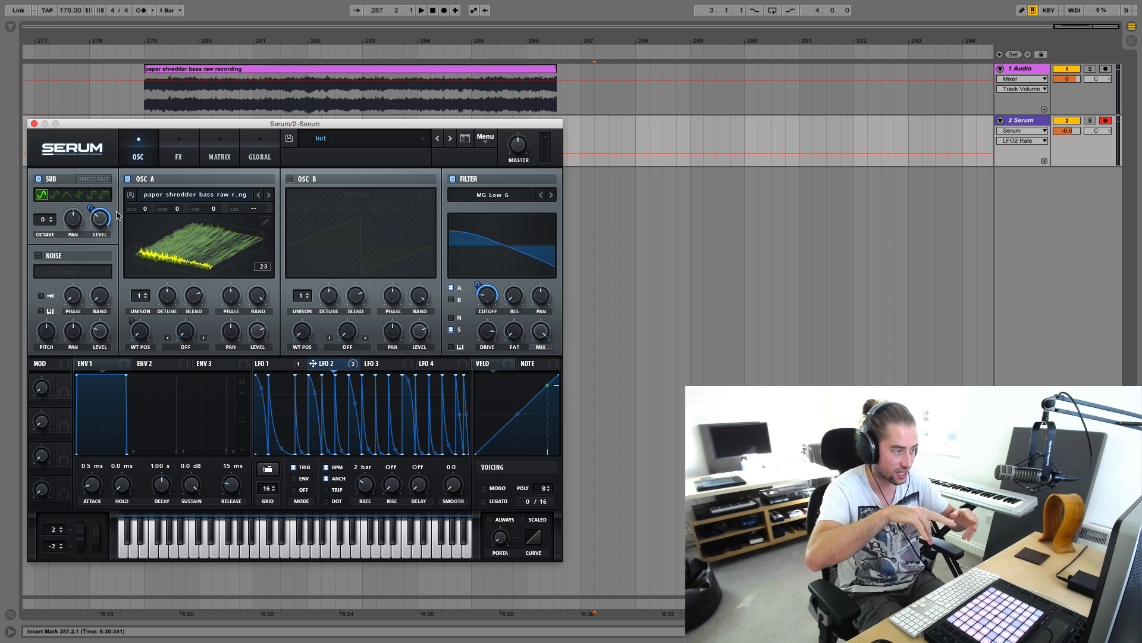
left_click_drag(103, 222, 106, 259)
mouse_move(107, 212)
left_mouse_down()
mouse_move(98, 231)
mouse_move(98, 216)
left_mouse_up()
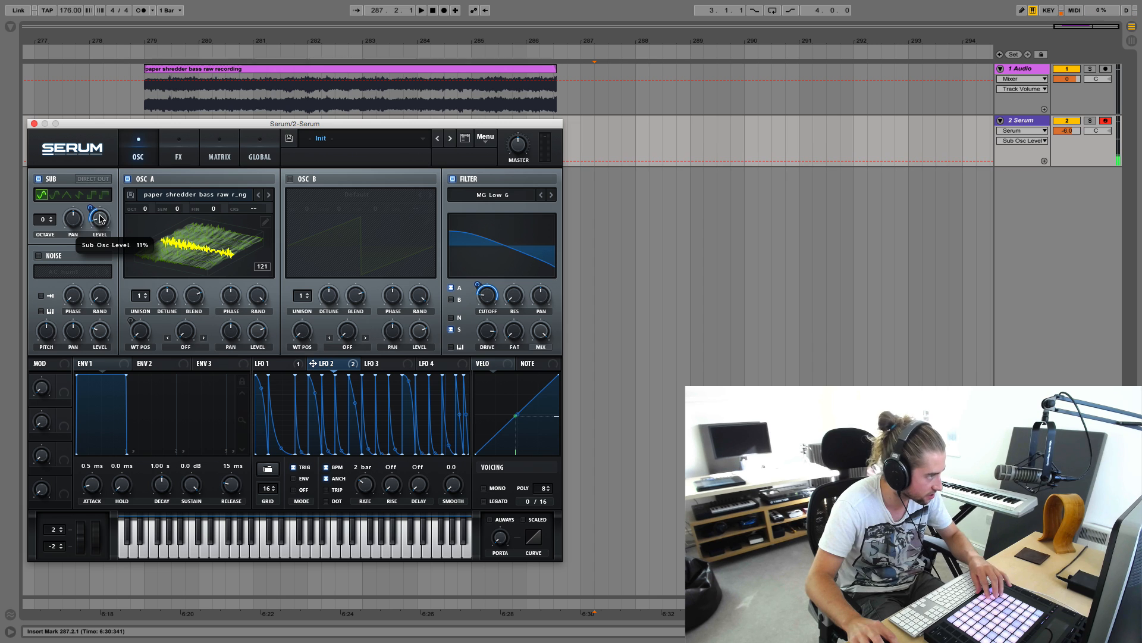
left_click_drag(91, 207, 89, 211)
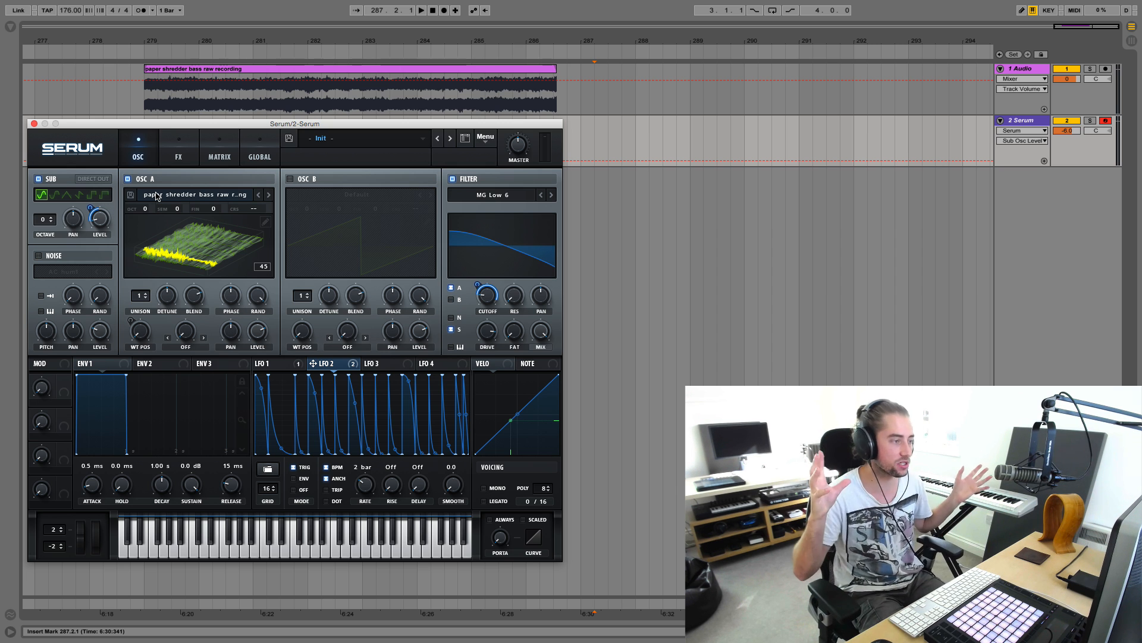
Enable the noise oscillator and turn off the sub oscillator and oscillator A
left_click(39, 256)
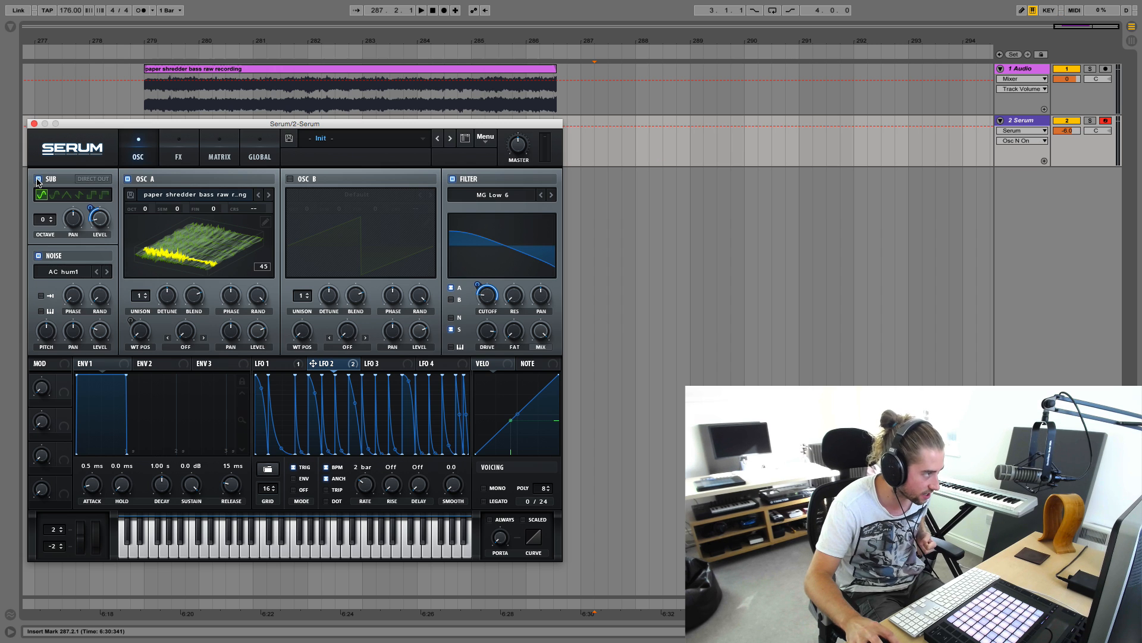
left_click(38, 179)
left_click(128, 179)
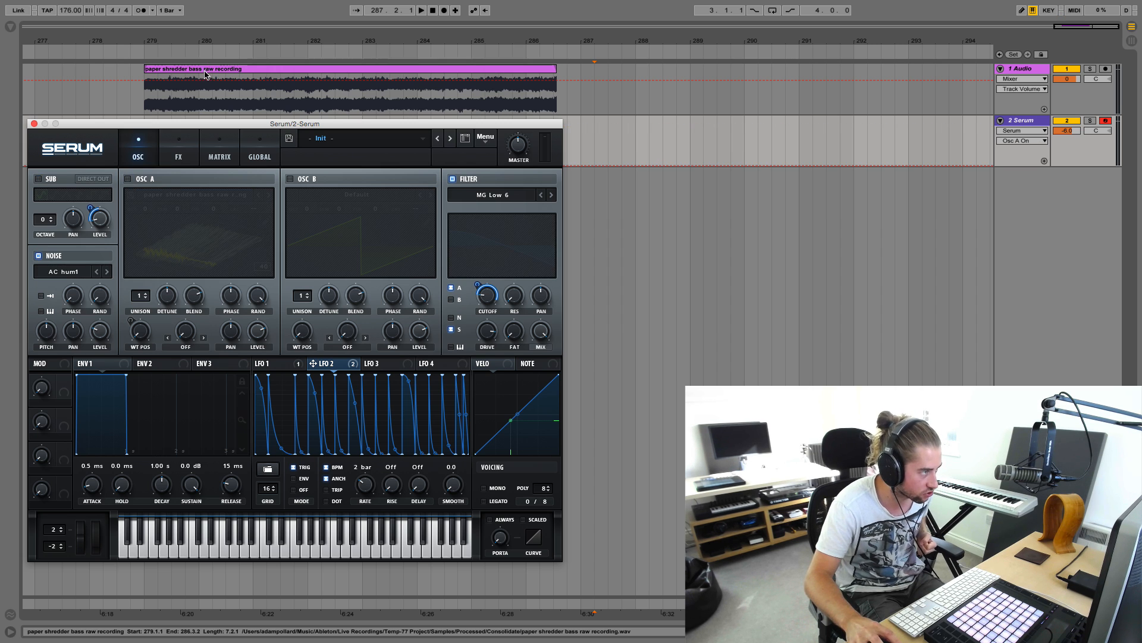
Load the paper shredder bass raw recording clip into the noise oscillator and set the noise level to about 95%
left_click(206, 74)
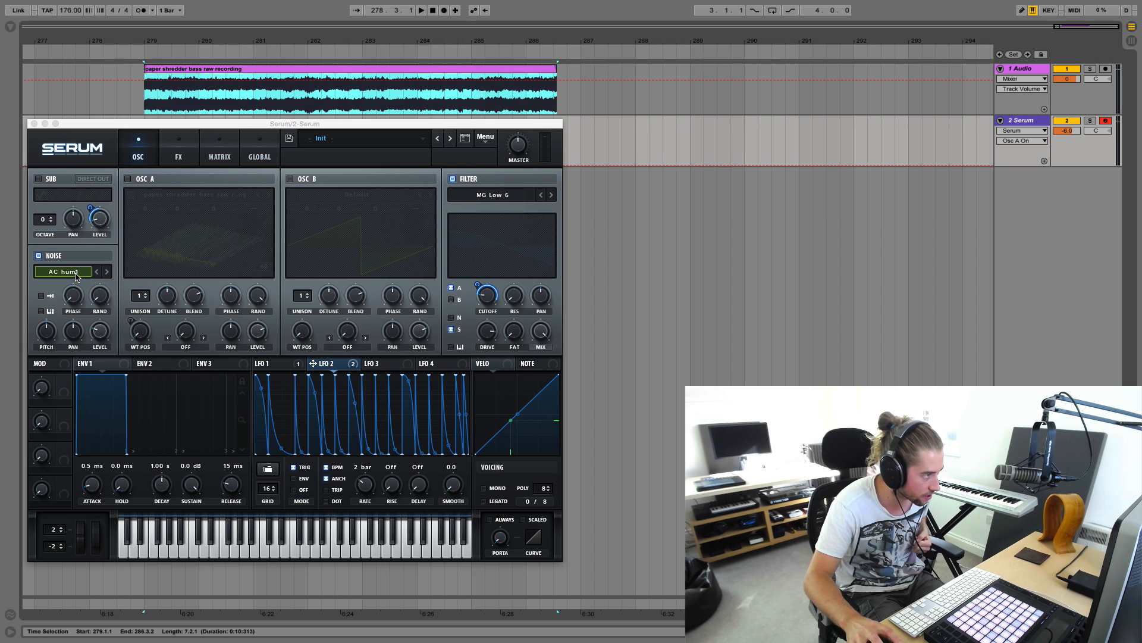
left_click_drag(76, 275, 77, 276)
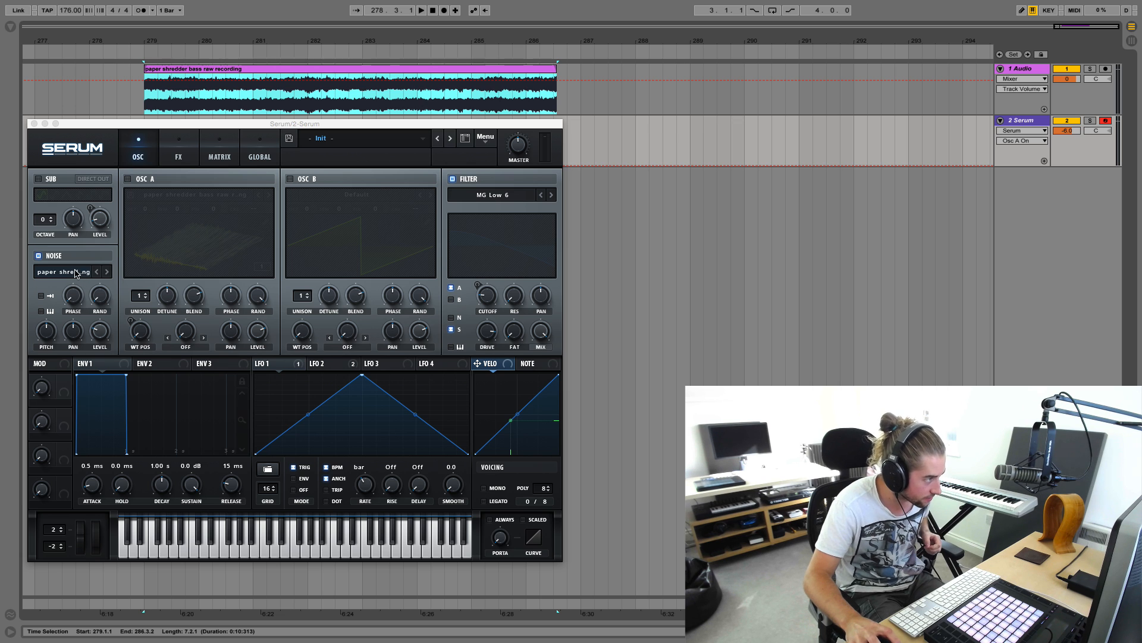
left_click(101, 334)
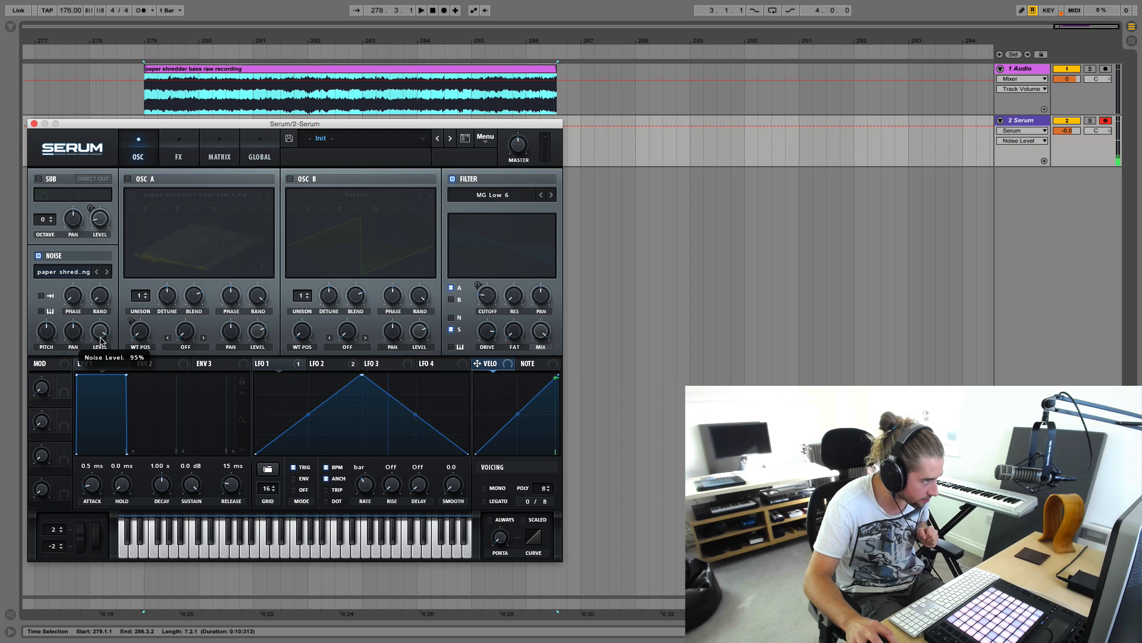
Modulate the noise oscillator's level with LFO 2 and raise the noise pitch
left_click(322, 364)
left_click_drag(314, 364, 99, 333)
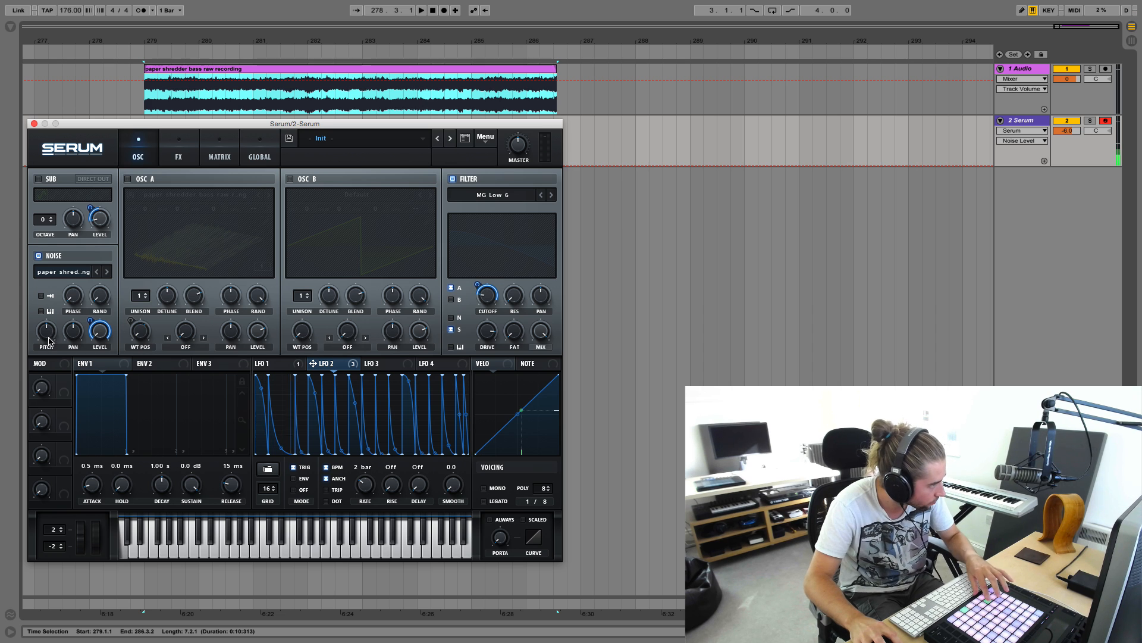
left_click_drag(50, 337, 48, 314)
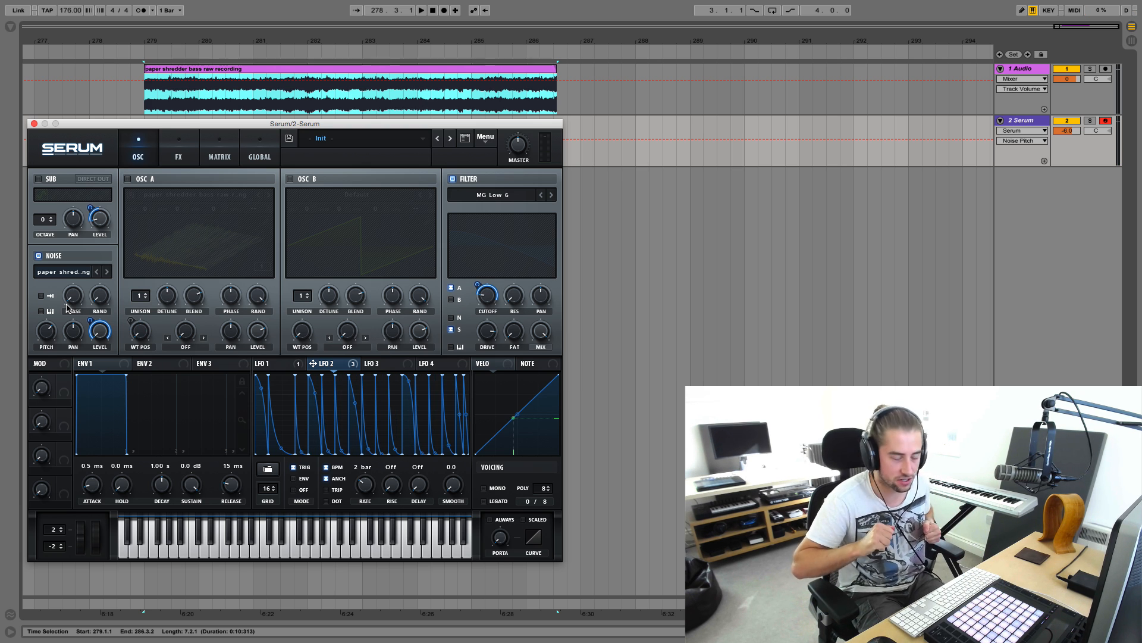
Re-enable the sub oscillator and oscillator A, and compare the patch with the noise oscillator off and on
left_click(38, 179)
left_click(126, 179)
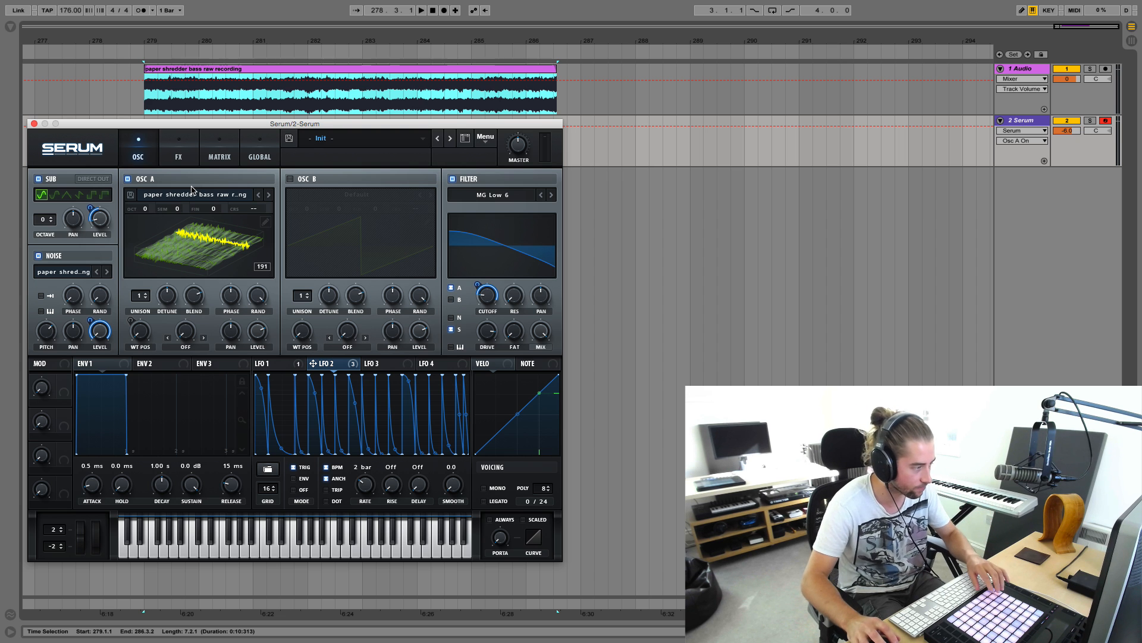
left_click(38, 256)
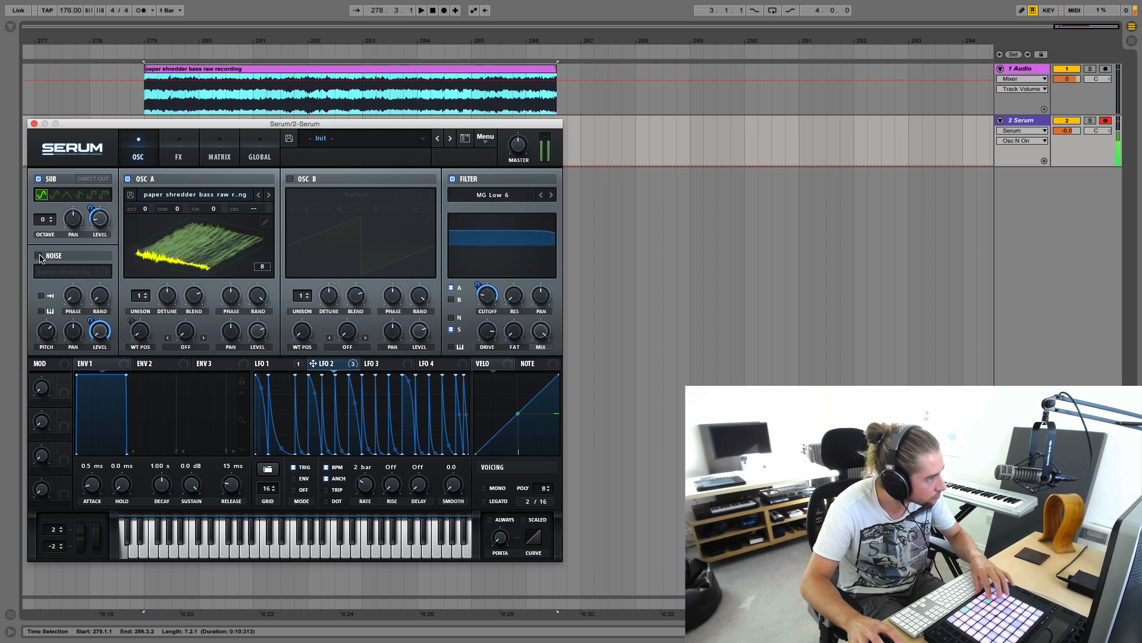
left_click(39, 256)
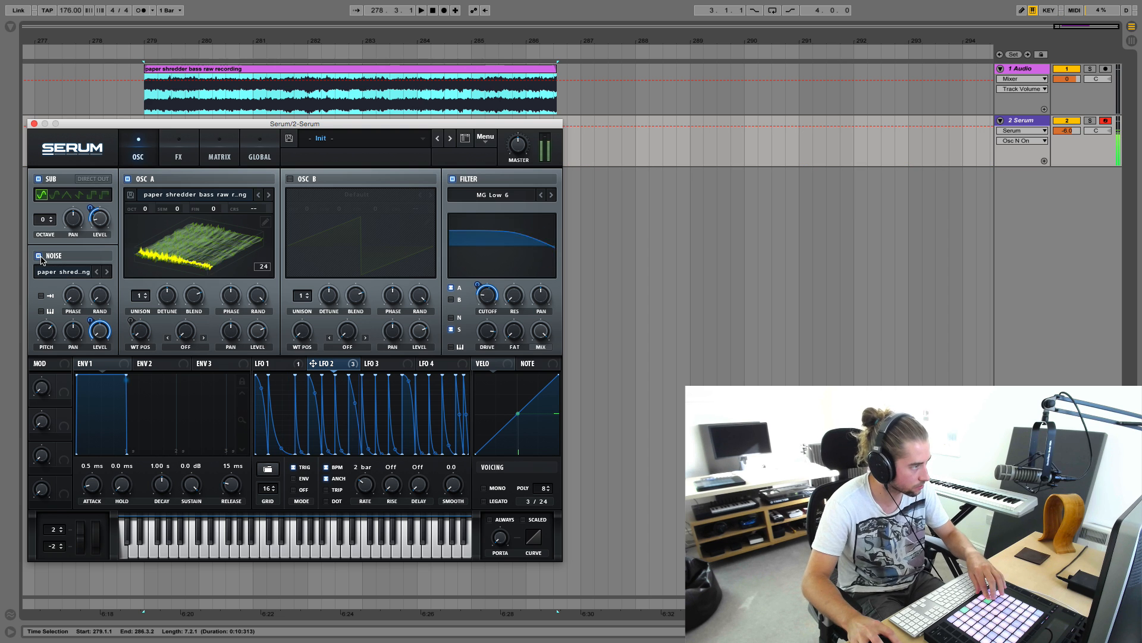
left_click(39, 256)
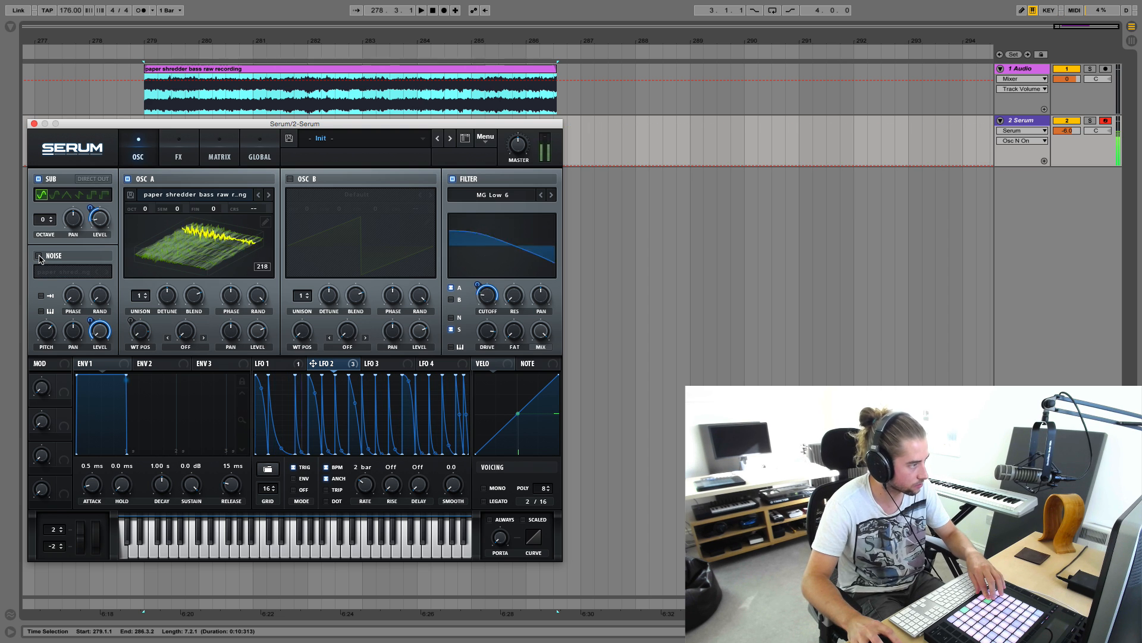
left_click(39, 256)
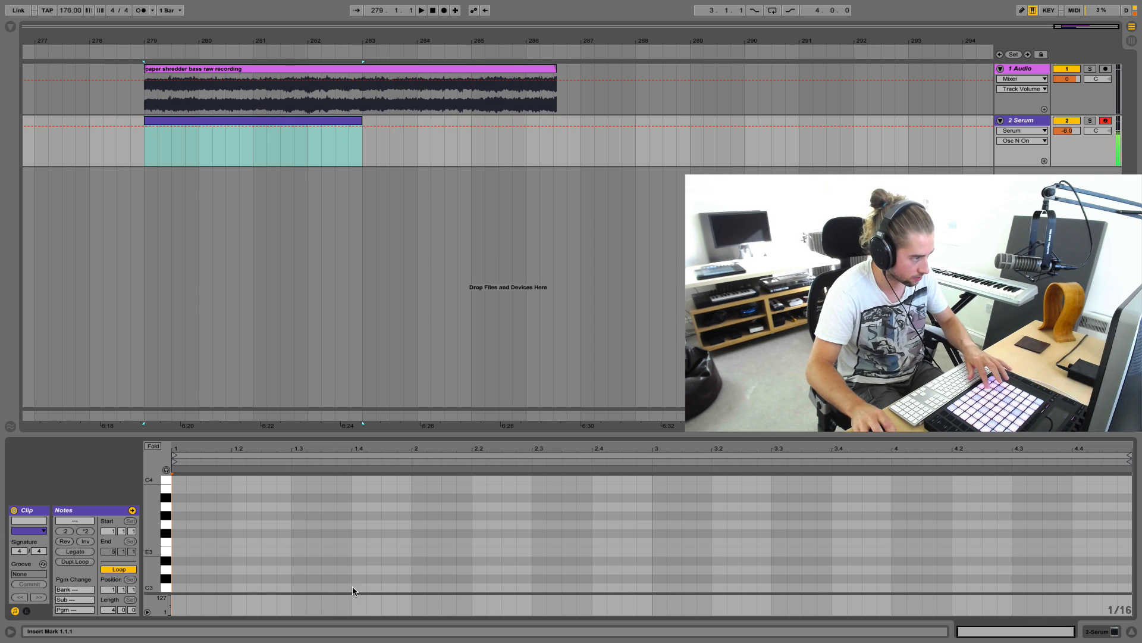
Draw a two-bar C1 note at the start of the Serum MIDI clip and duplicate it into bars 3 and 4
scroll(224, 566, "down", 6)
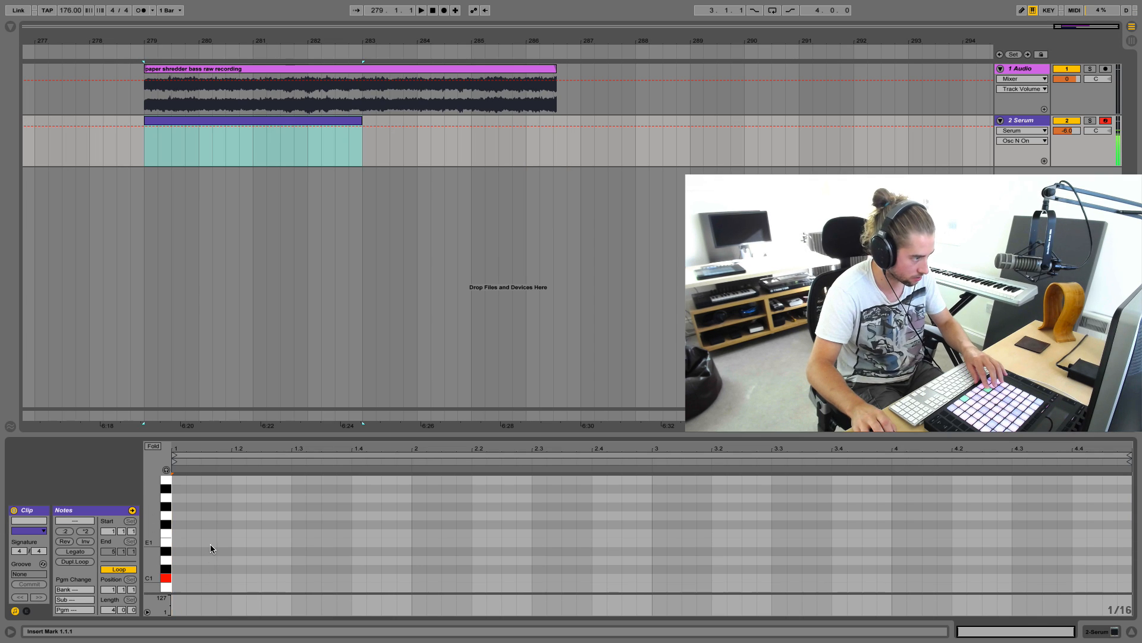
double_click(179, 579)
left_click_drag(185, 579, 638, 578)
key("ctrl+d")
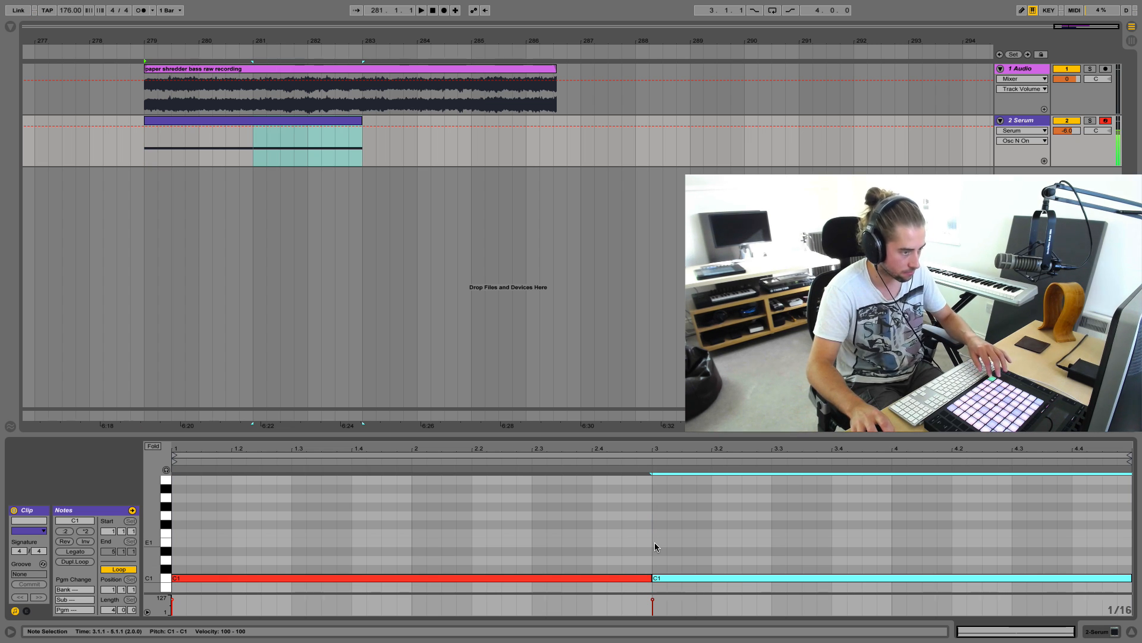
left_click_drag(619, 434, 619, 367)
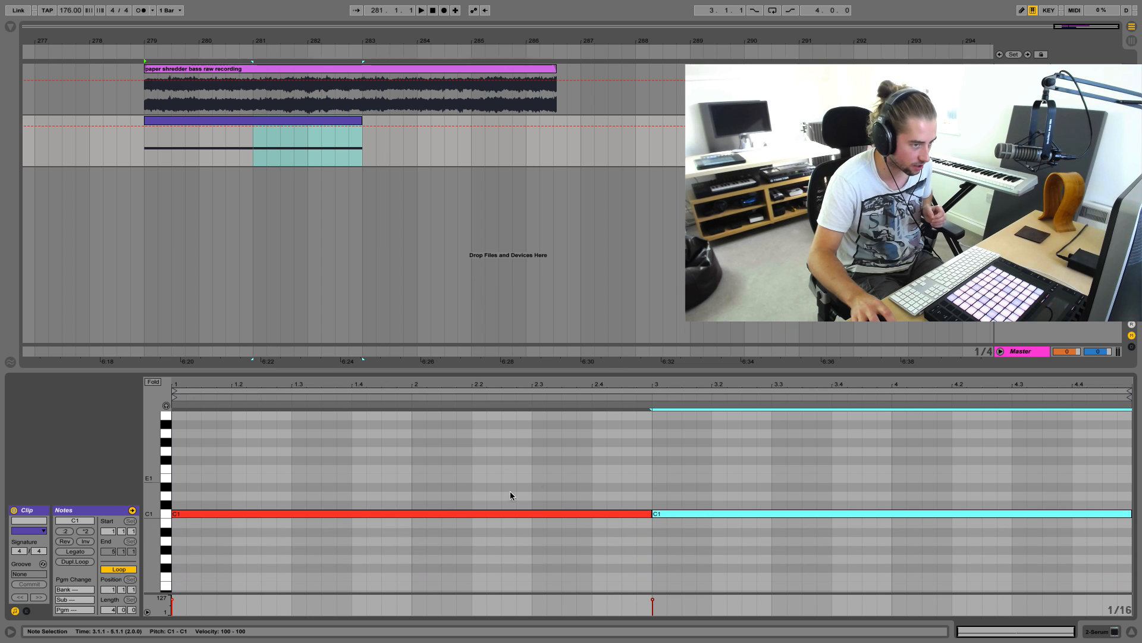
Lengthen the Serum MIDI clip and its loop to 8 bars, and deactivate the paper shredder bass raw recording clip
left_click(113, 610)
key("Return")
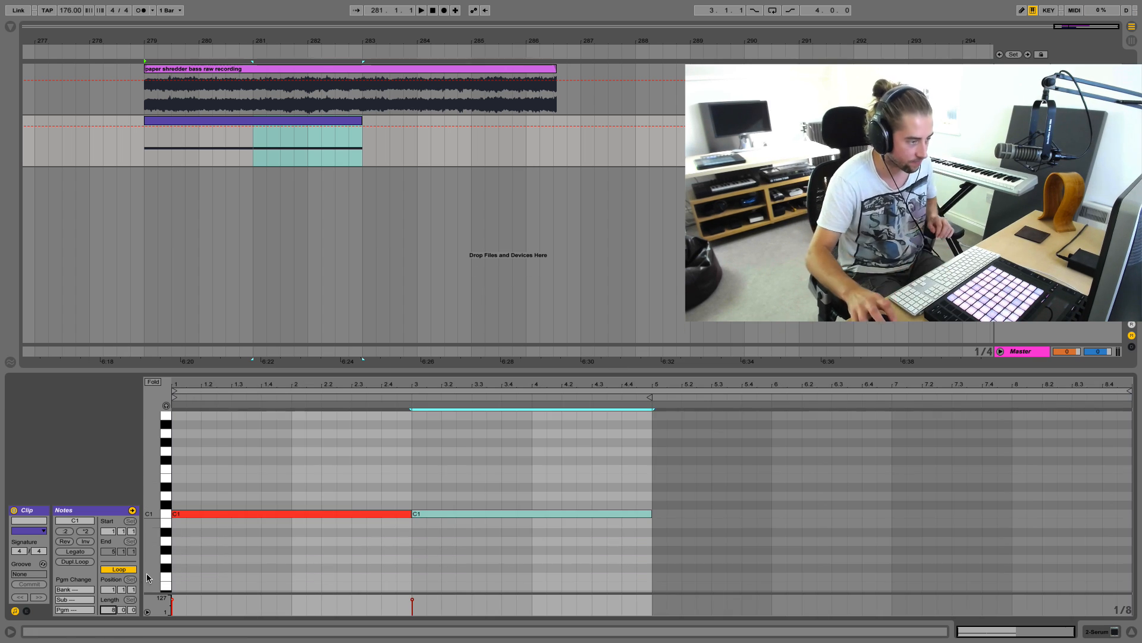
left_click_drag(299, 475, 460, 571)
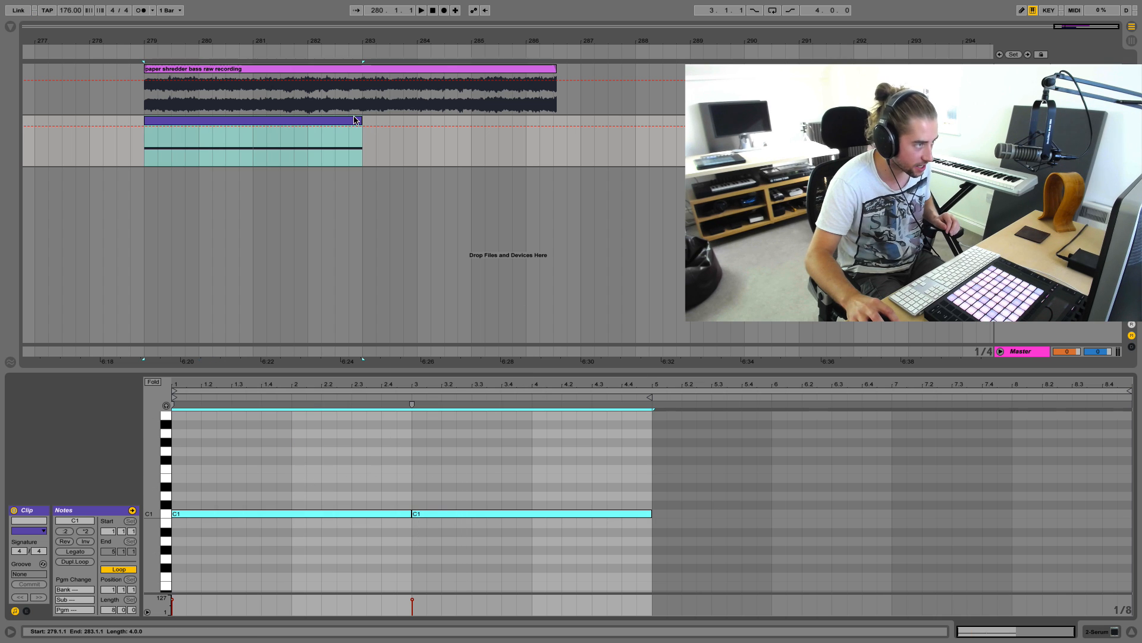
left_click_drag(361, 122, 137, 74)
key("0")
left_click(491, 120)
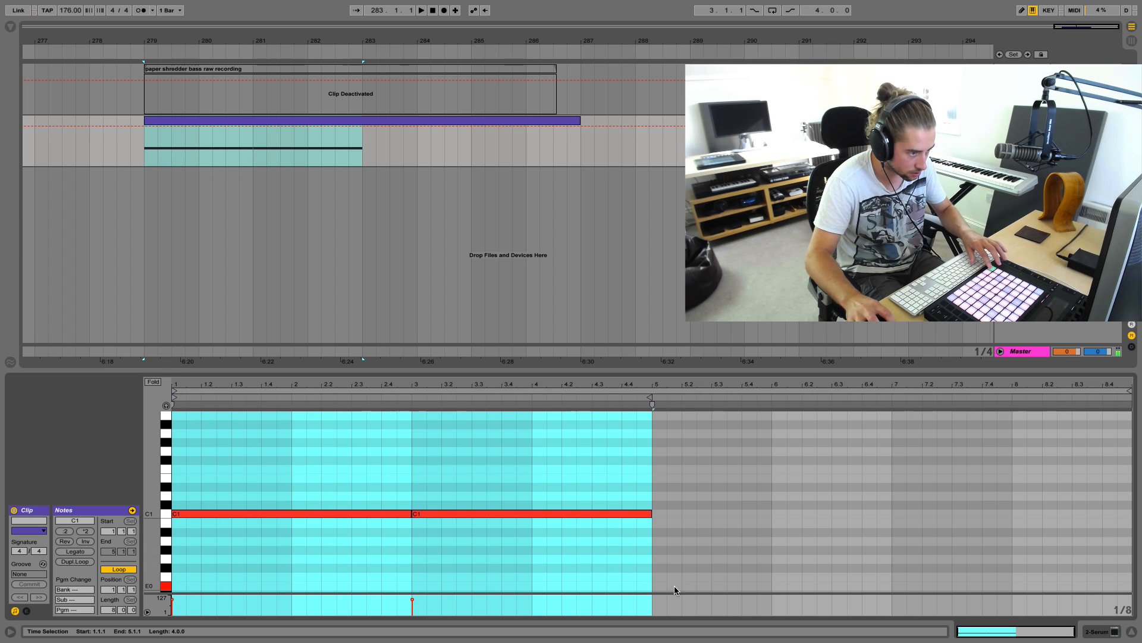
Add a two-bar E0 note starting at bar 7 and duplicate the C1 note into bars 5 and 6
left_click(662, 586)
double_click(658, 585)
left_click_drag(667, 585, 1109, 582)
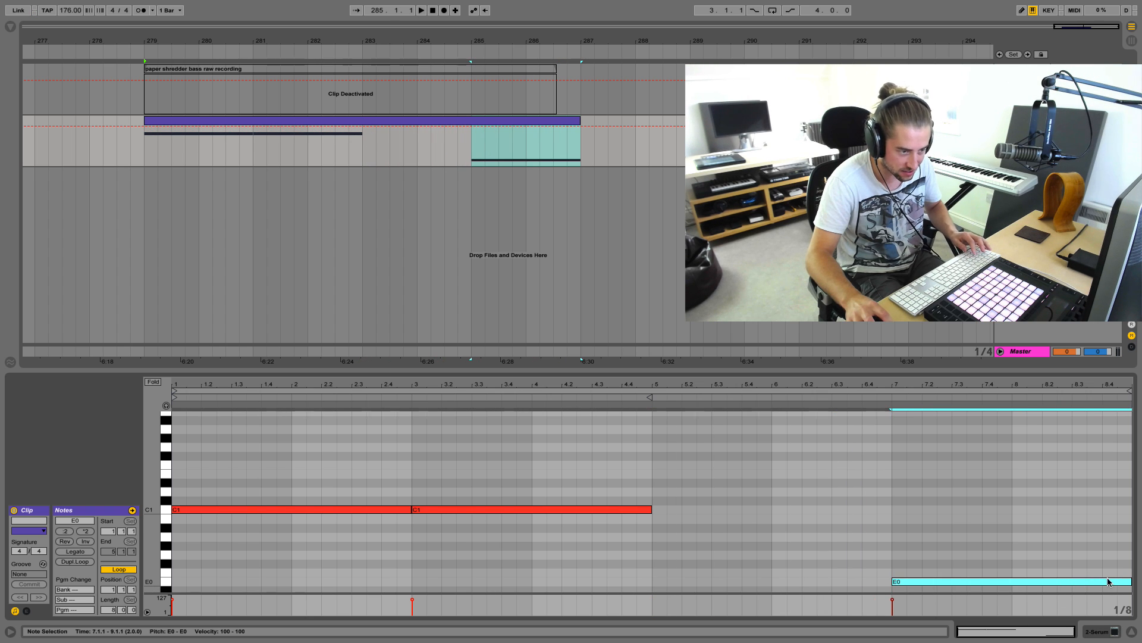
left_click(523, 509)
key("ctrl+d")
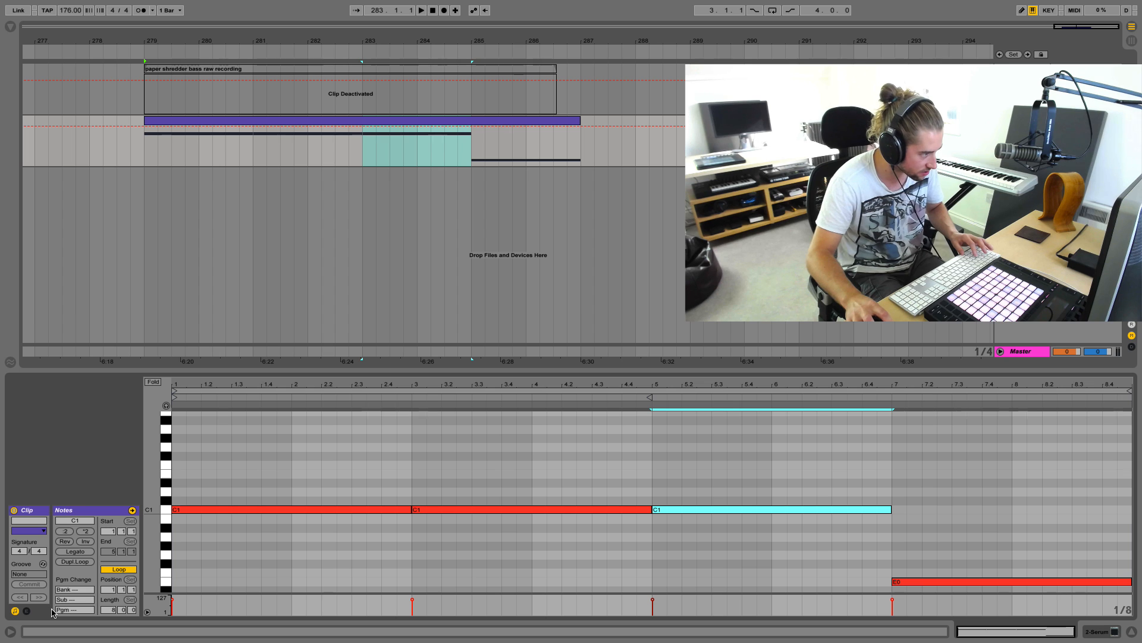
Draw a pitch bend envelope in the clip that ramps fully down across bar 4 and fully up across bar 8
left_click(27, 612)
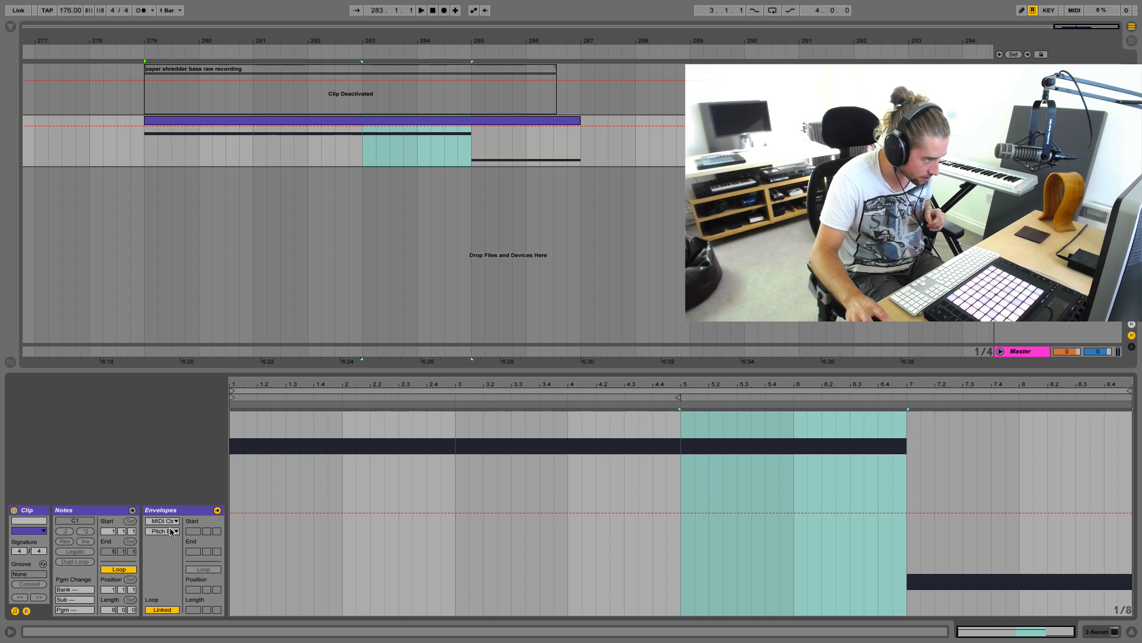
left_click_drag(683, 546, 458, 528)
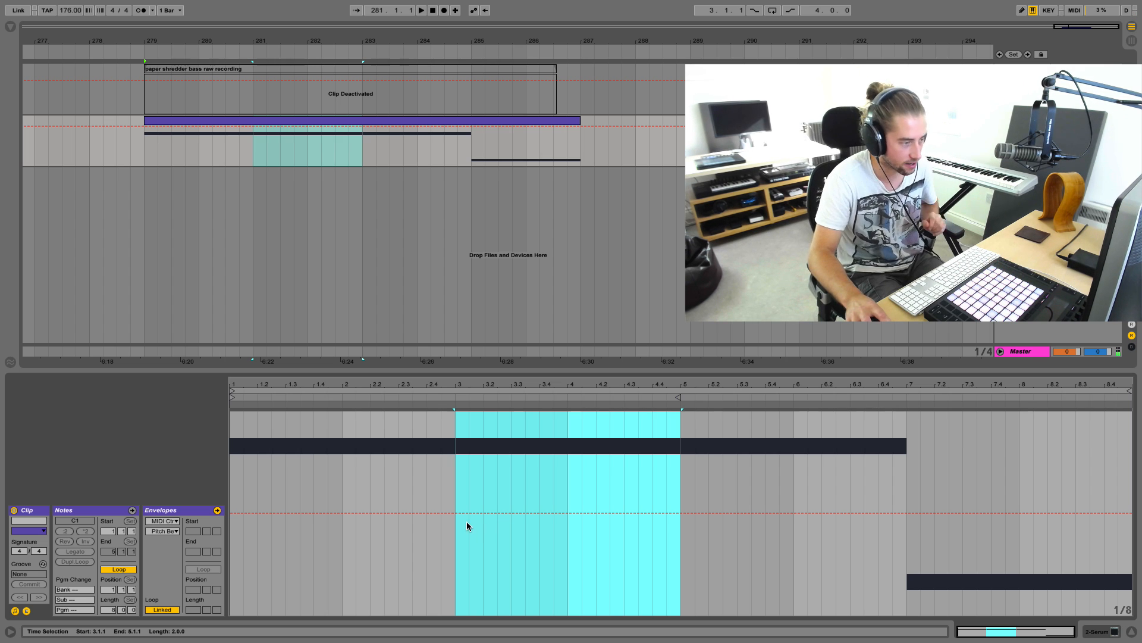
left_click_drag(565, 526, 660, 564)
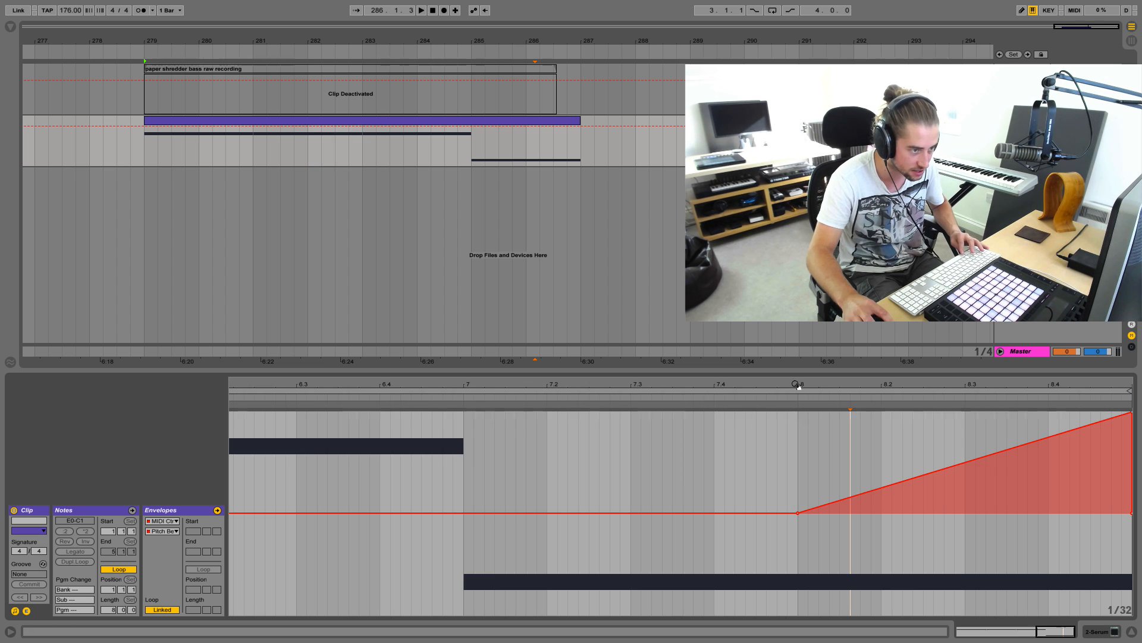
left_click_drag(800, 385, 1007, 395)
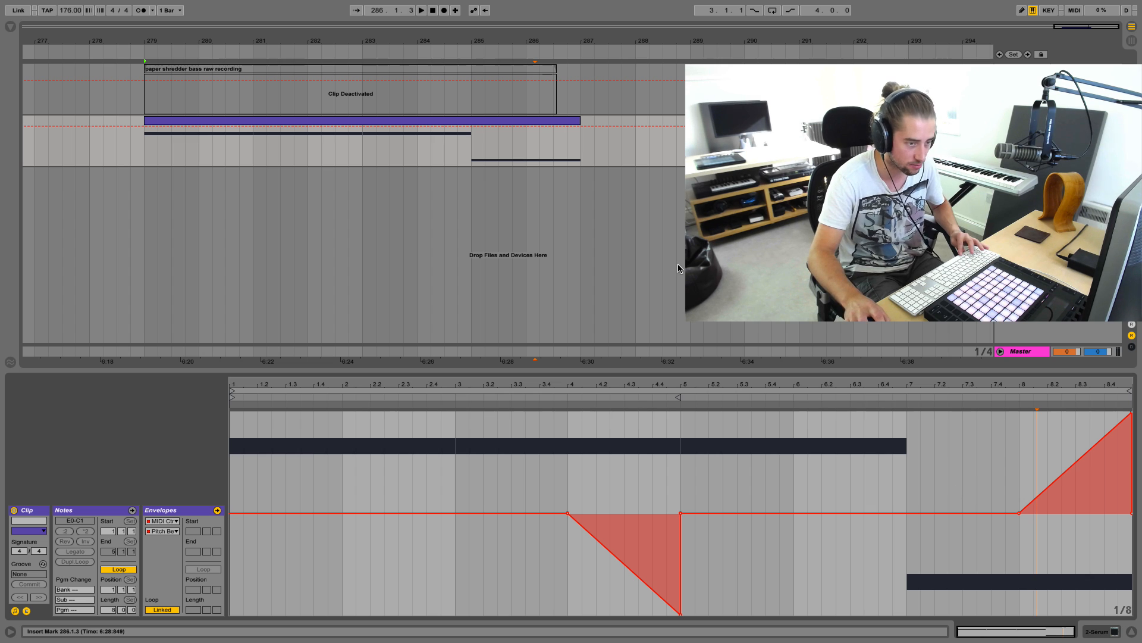
Select the finished Serum MIDI clip and audition it from bar 279
left_click(514, 123)
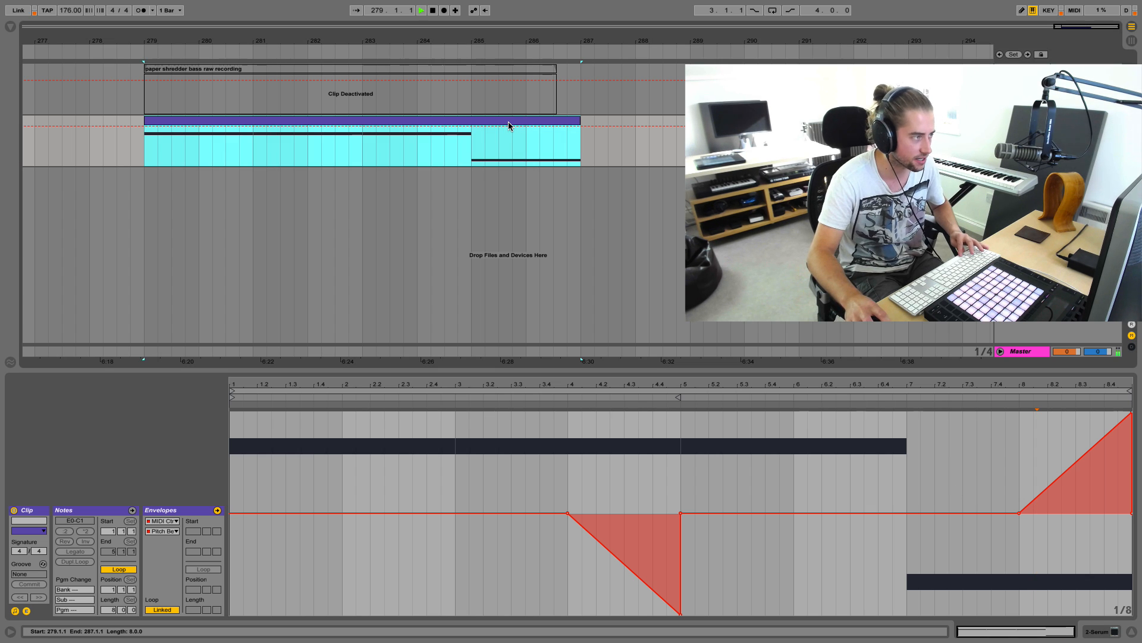
key("space")
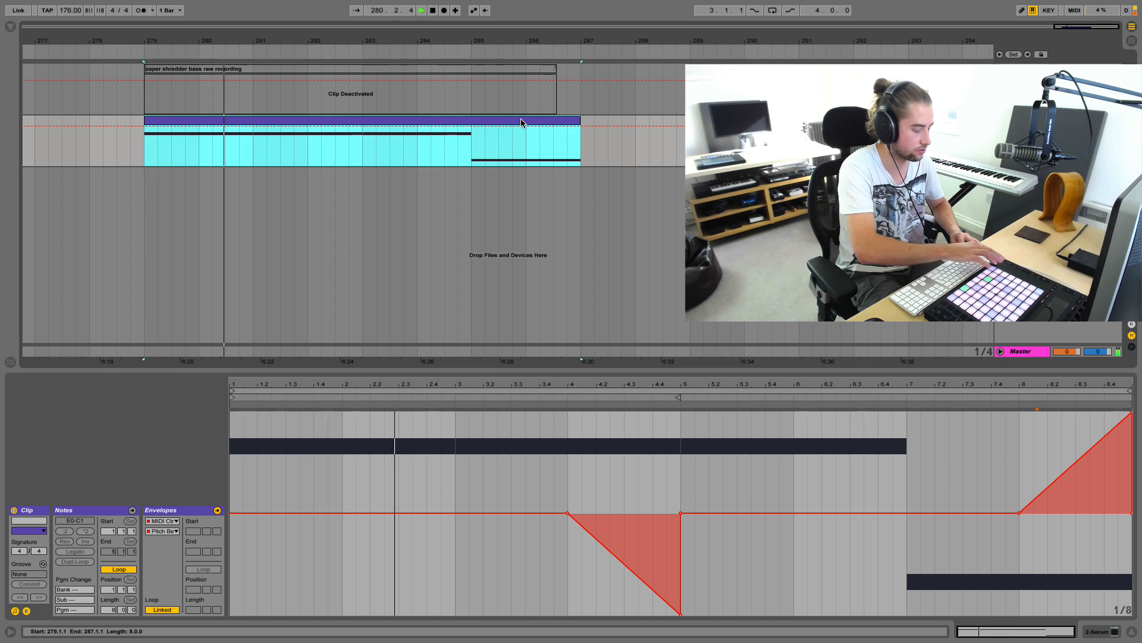
key("space")
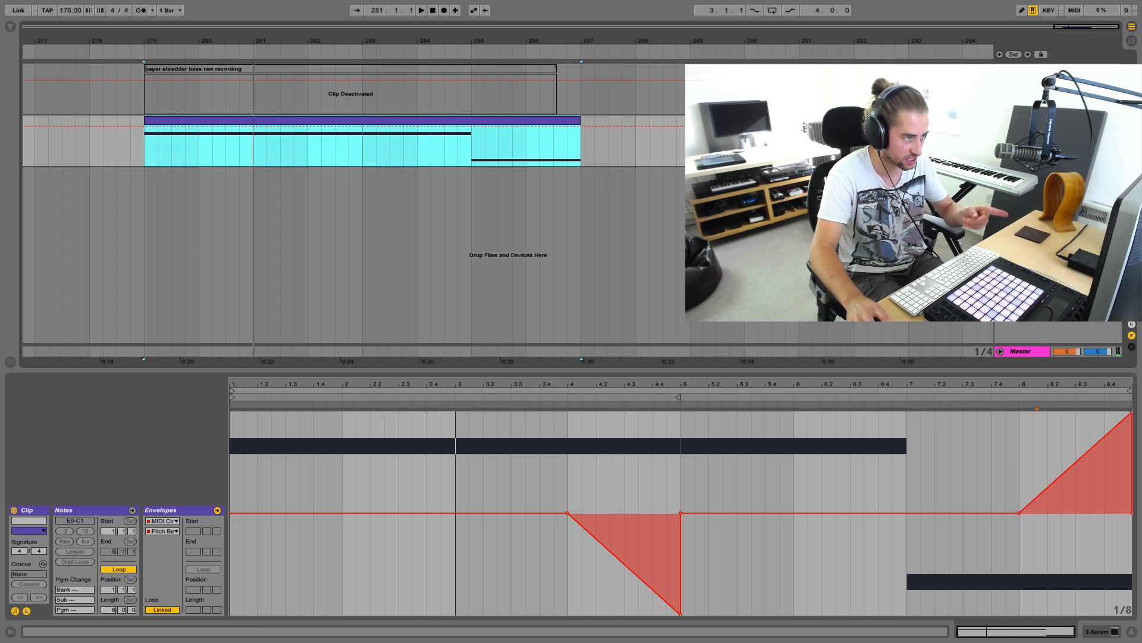
Freeze the Serum track and flatten it to audio
right_click(1023, 120)
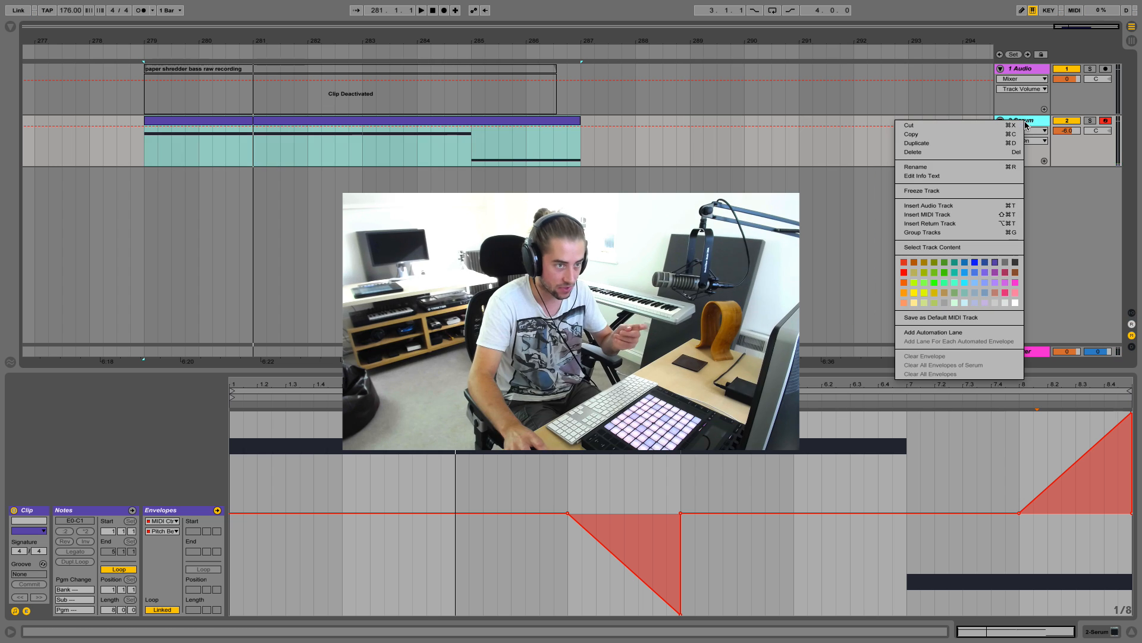
left_click(955, 192)
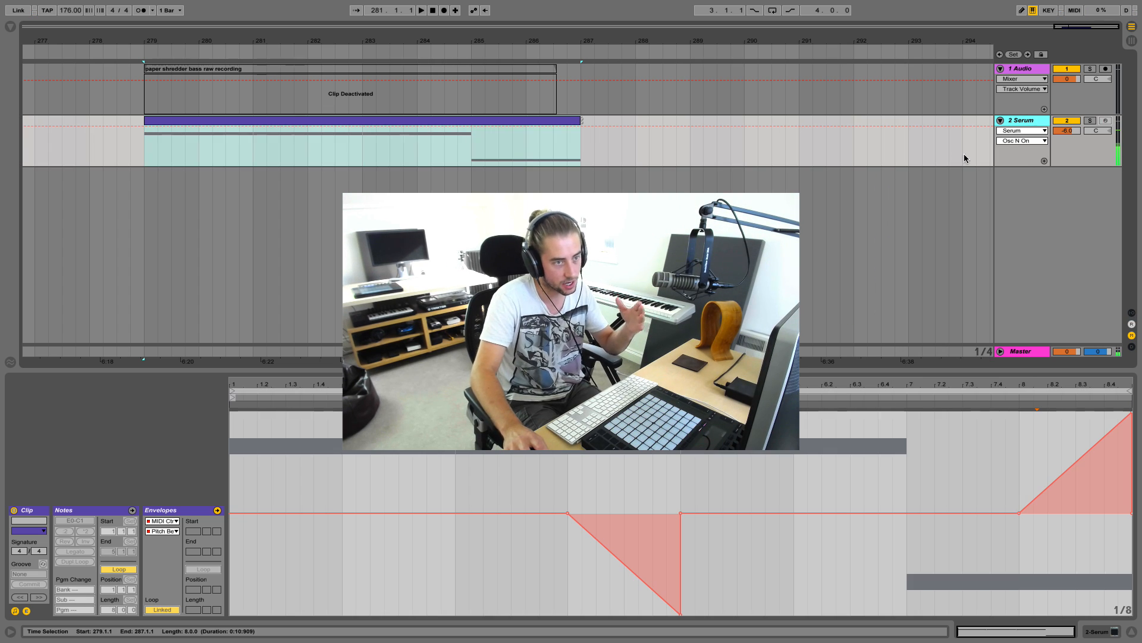
right_click(1024, 127)
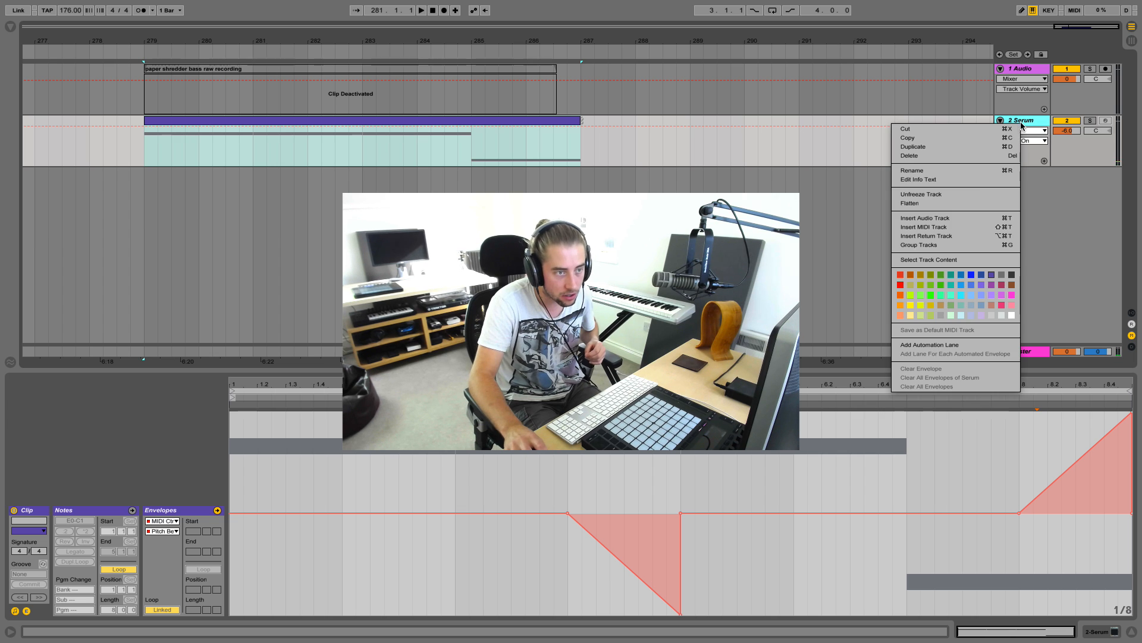
left_click(958, 203)
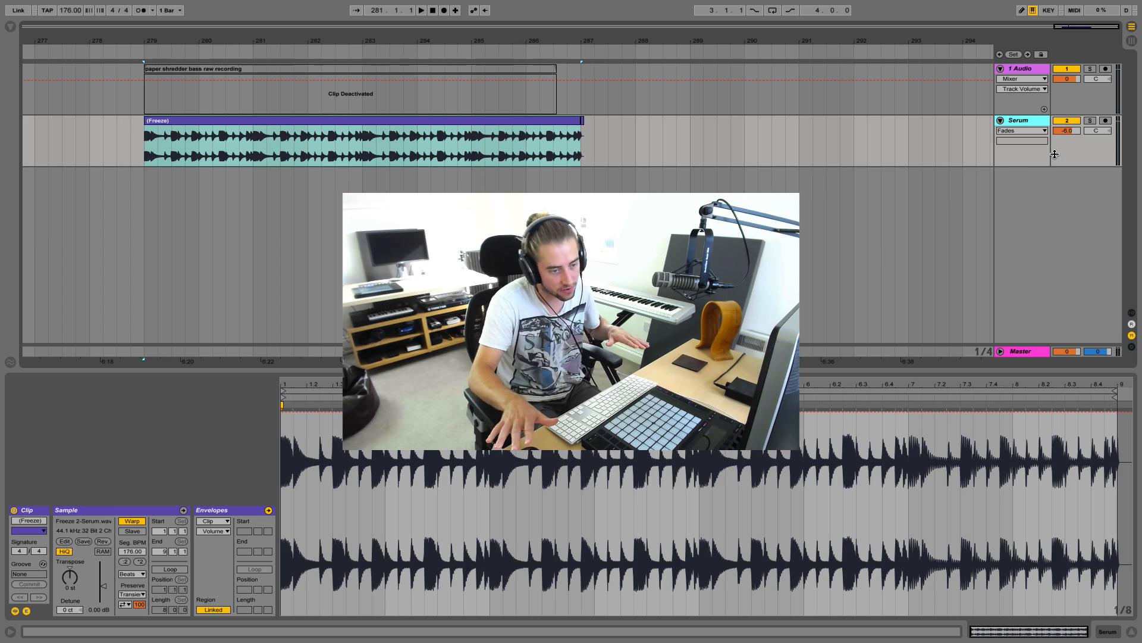
Loop the flattened audio clip across its 8 bars from bar 279 and play it back
left_click_drag(608, 132, 567, 174)
left_click(142, 143)
key("ctrl+l")
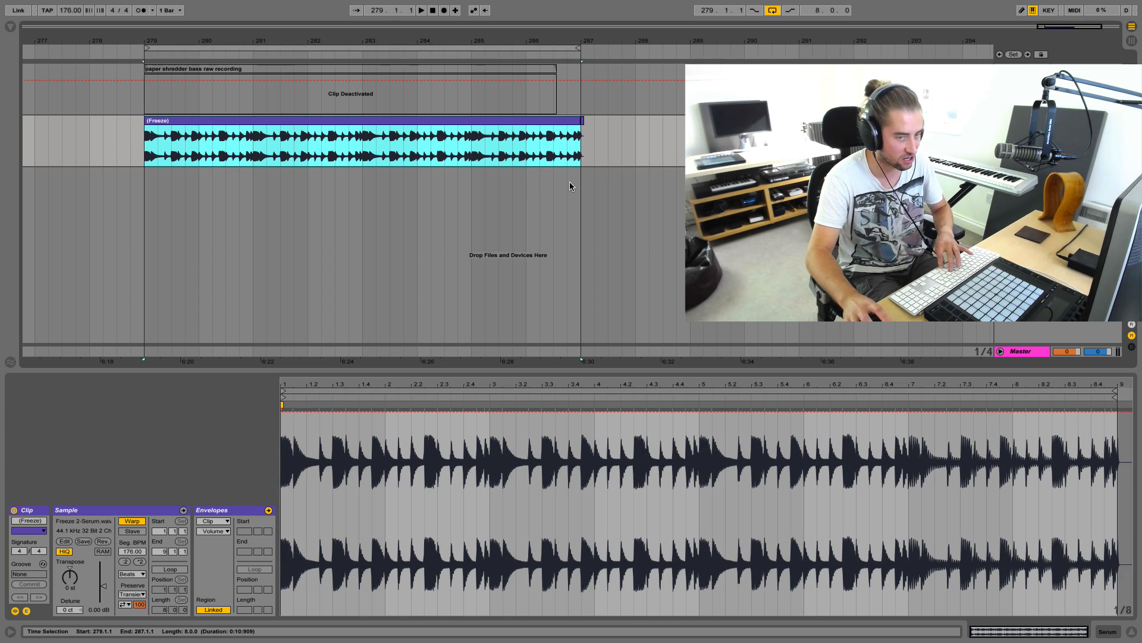
key("space")
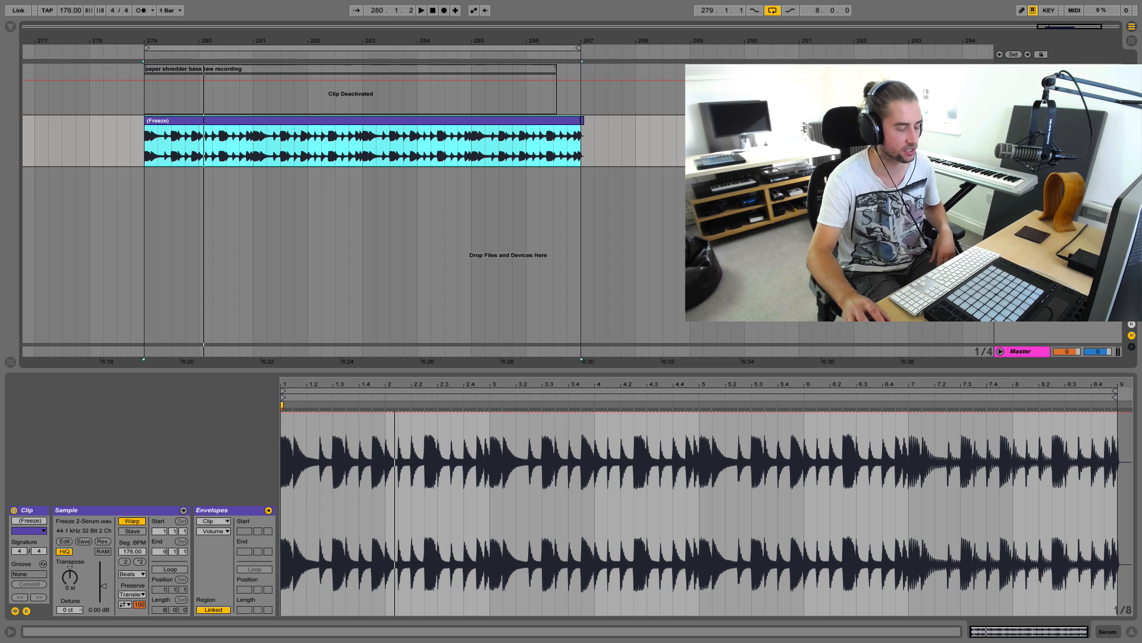
left_click(285, 159)
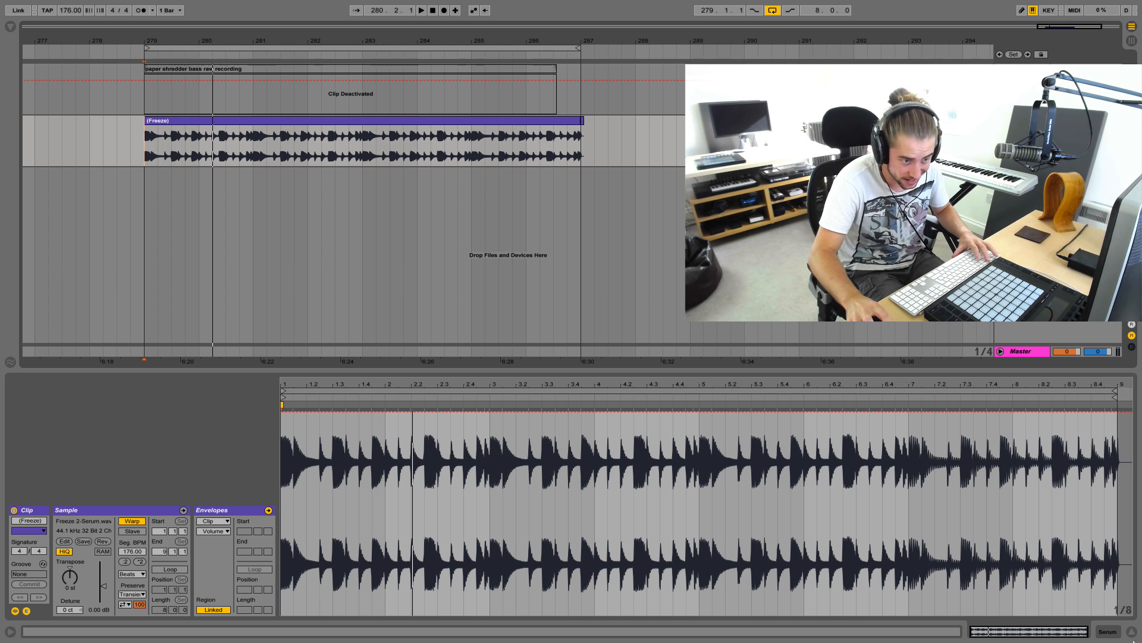
Add the Decimort plug-in to the flattened Serum track from the plug-in browser
left_click(59, 162)
left_click(10, 26)
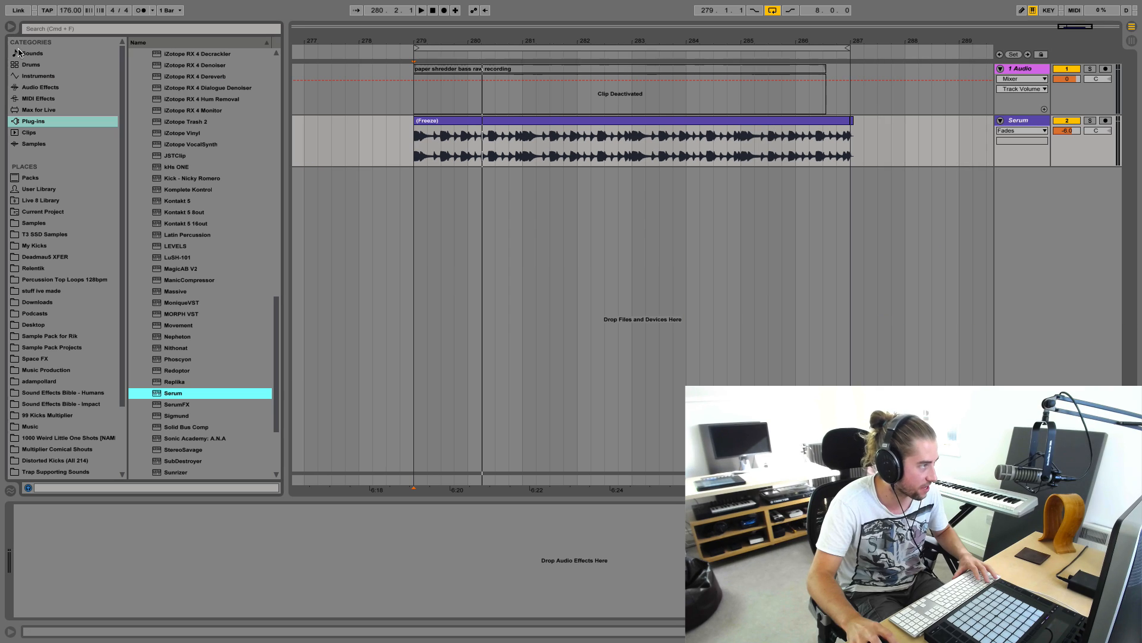
scroll(178, 184, "up", 3)
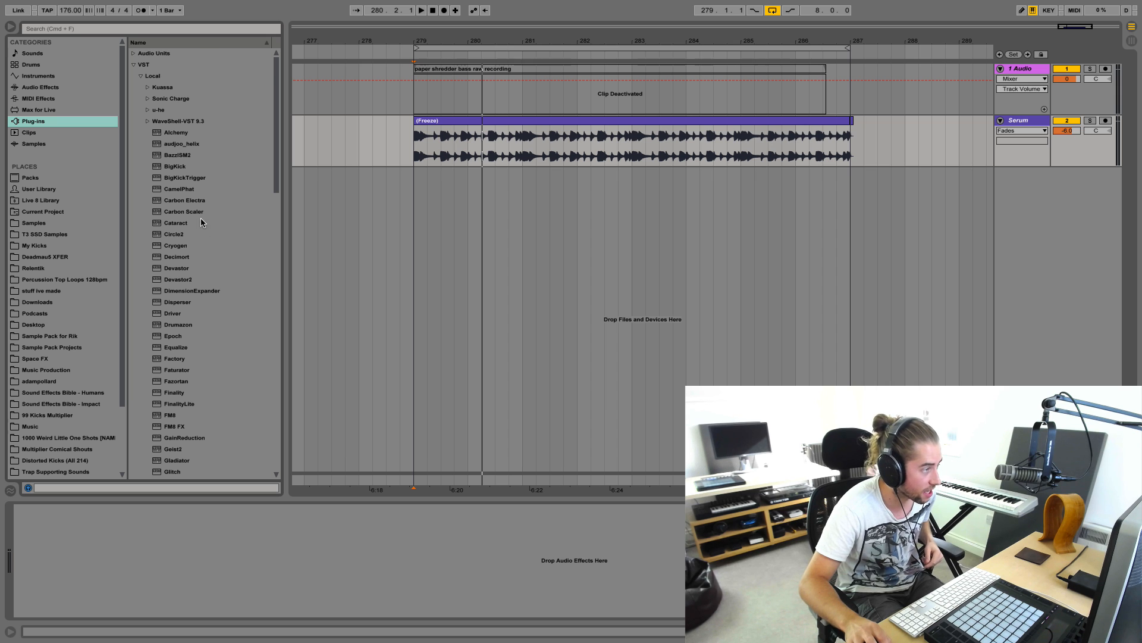
scroll(201, 222, "down", 3)
double_click(181, 156)
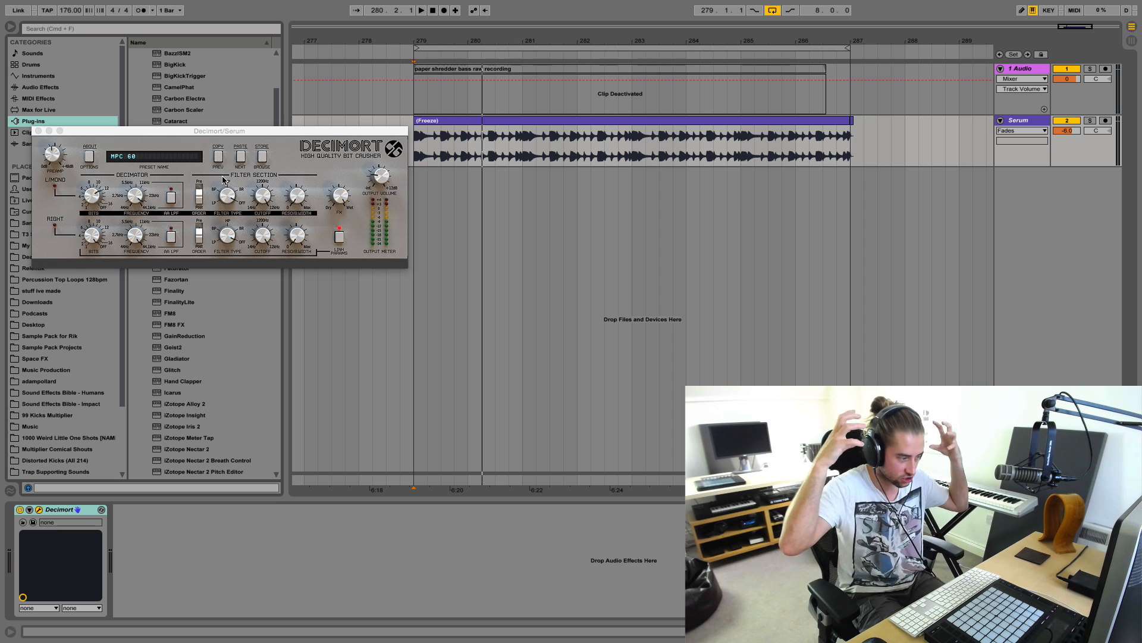
Open Decimort's preset browser and play the looped bass through the MPC 60 preset
left_click(227, 181)
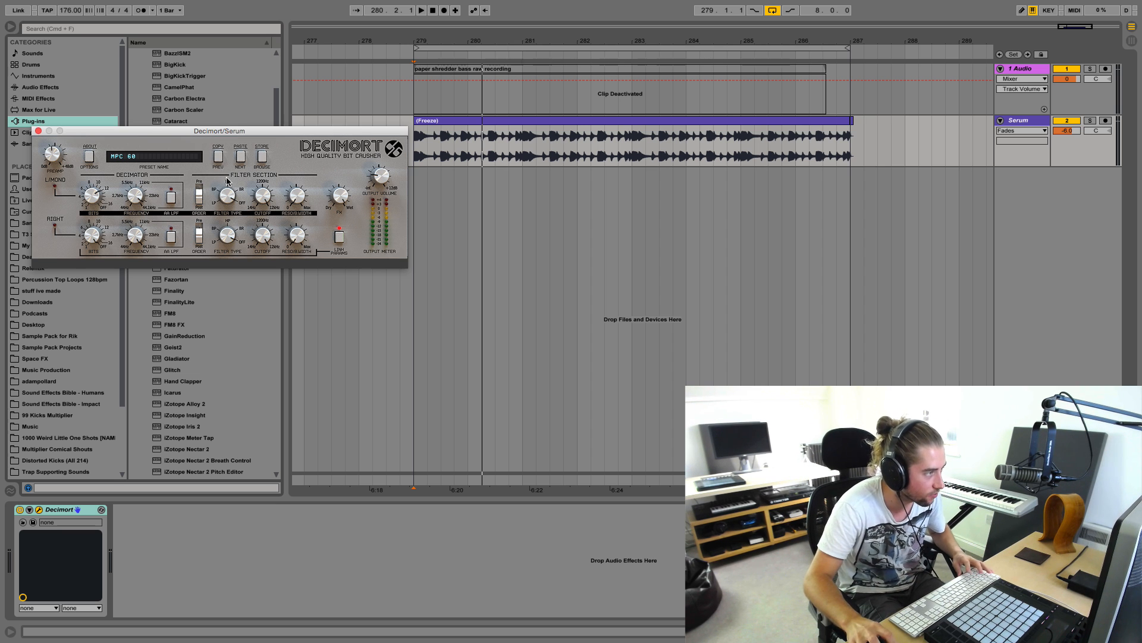
left_click(262, 157)
left_click(38, 130)
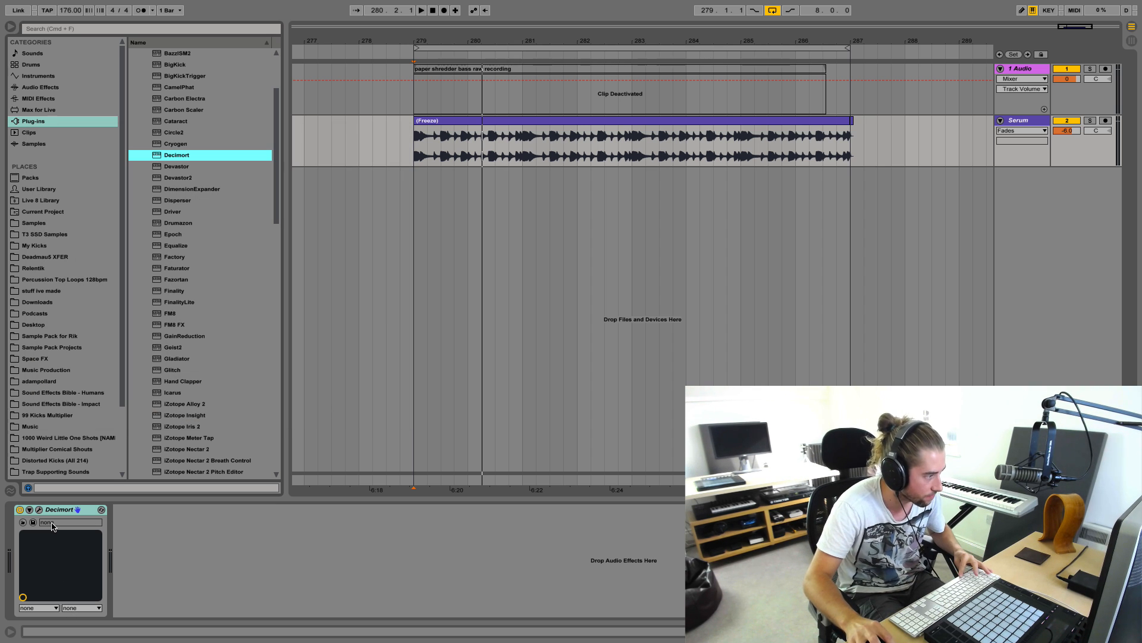
left_click(39, 510)
key("space")
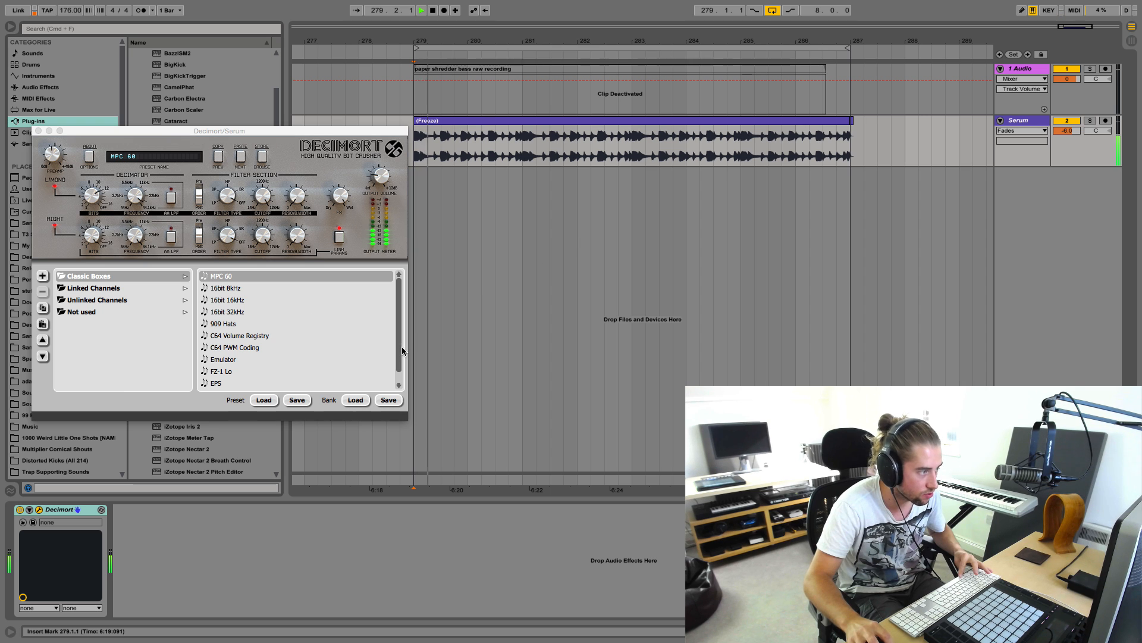
Load Decimort's Stereo Wide preset from the Unlinked Channels folder and close the plug-in window
key("space")
left_click(113, 288)
left_click(125, 300)
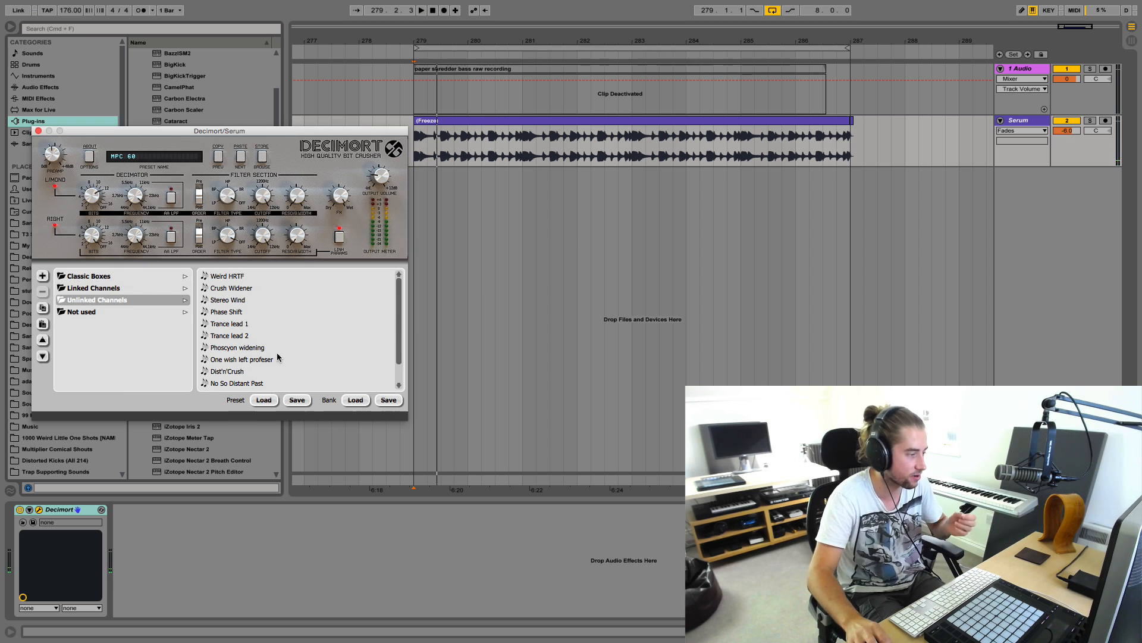
scroll(270, 348, "down", 2)
left_click(250, 383)
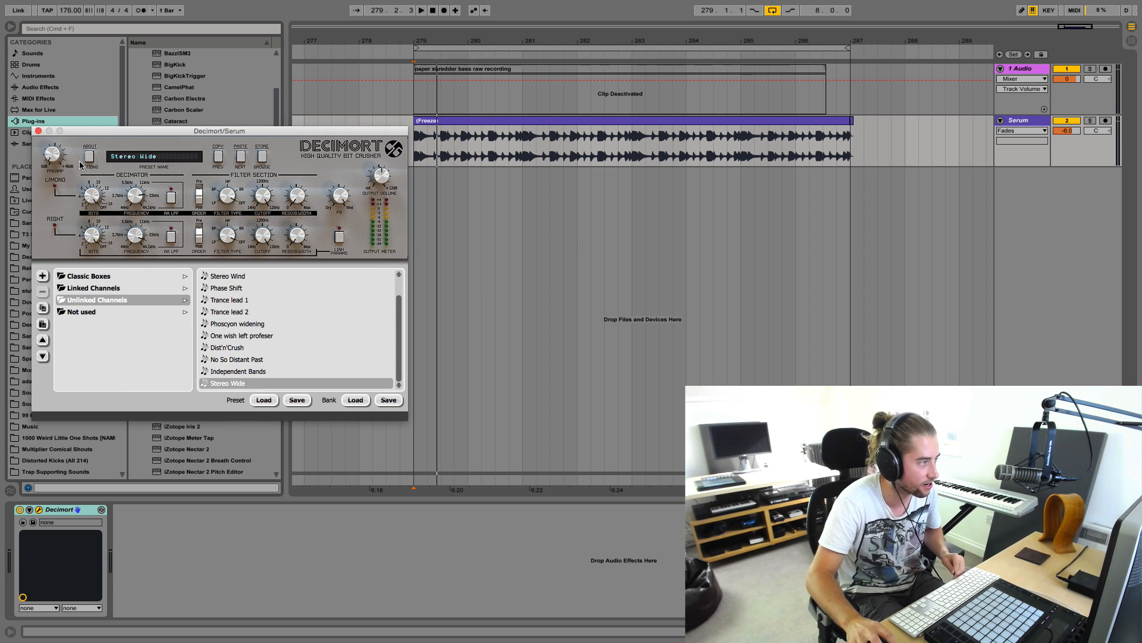
left_click(38, 131)
Play the looped bass with Decimort switched on and off to compare the processed and dry sound
key("space")
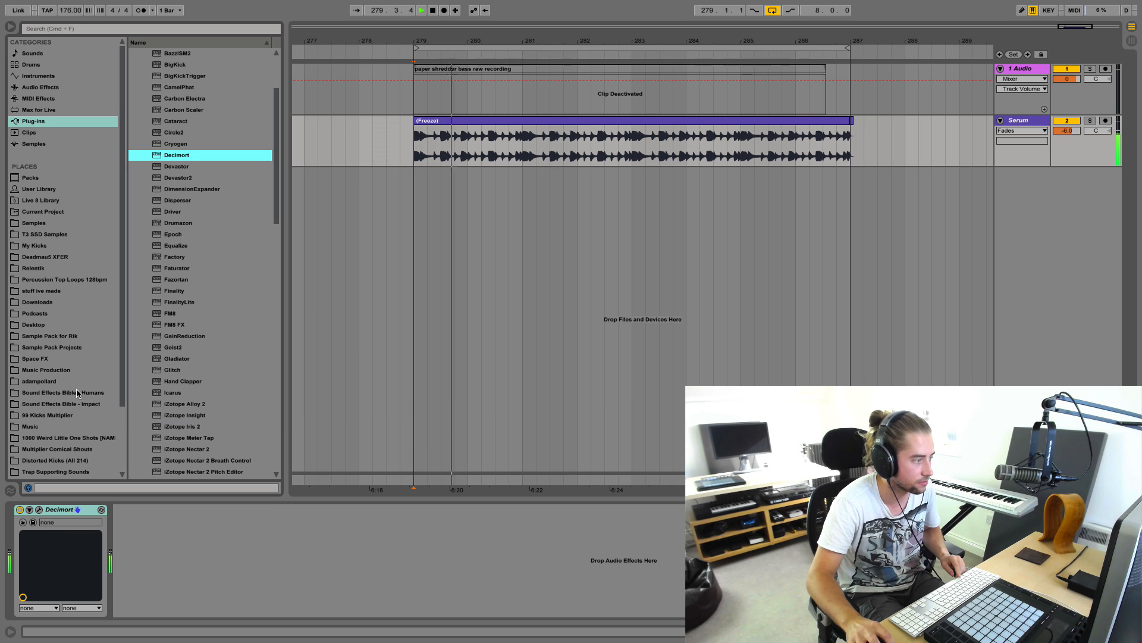
key("space")
key("space")
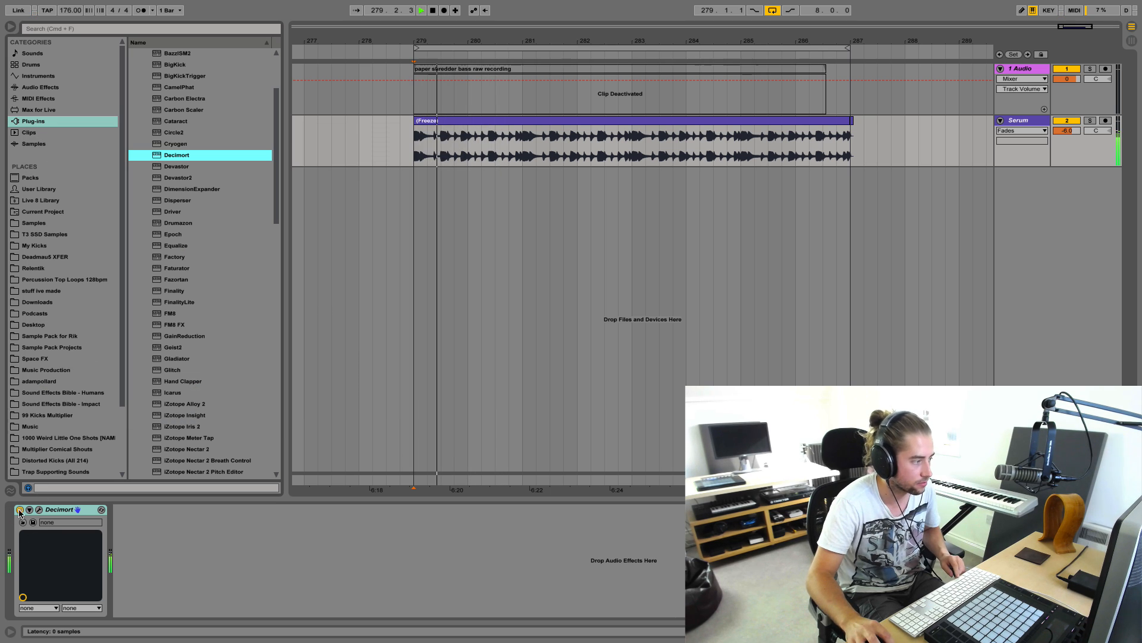
key("space")
left_click(20, 510)
key("space")
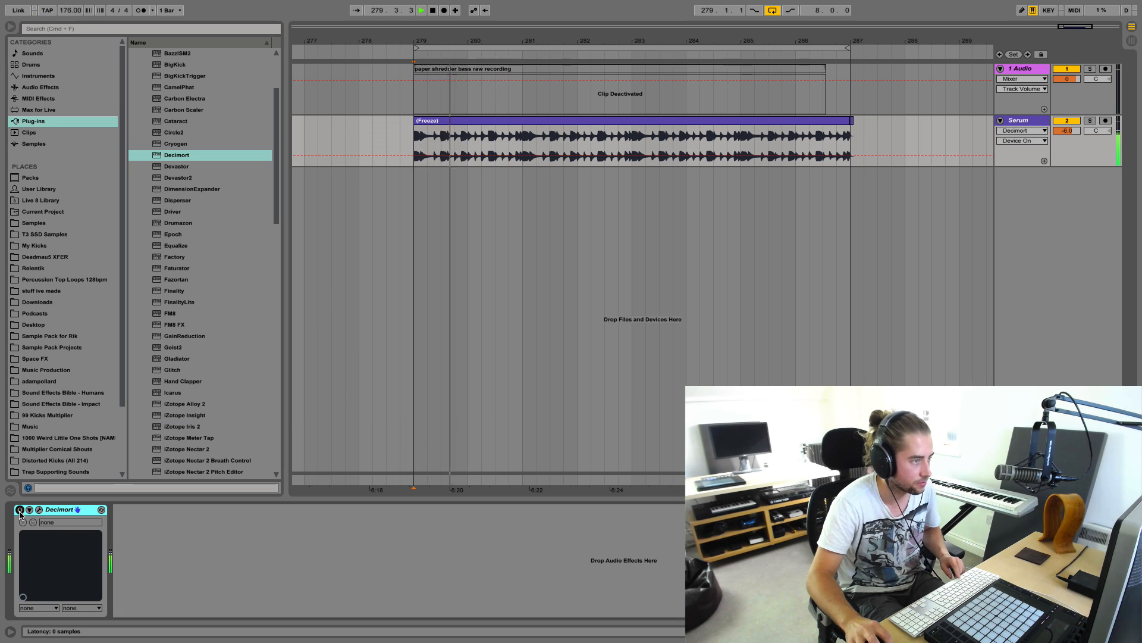
key("space")
key("space")
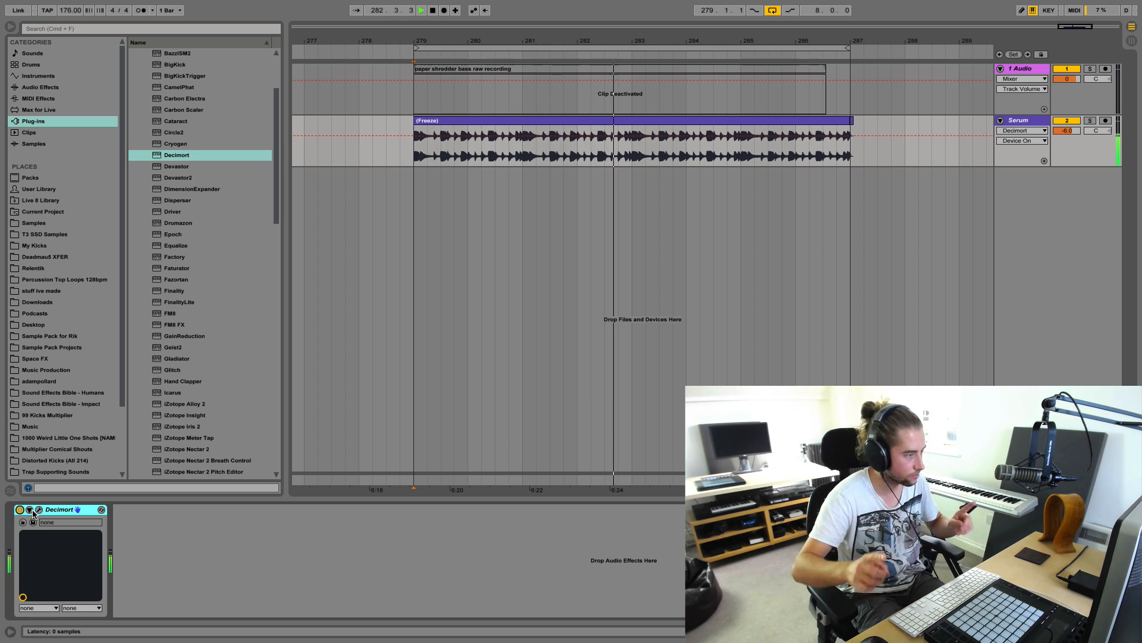
key("space")
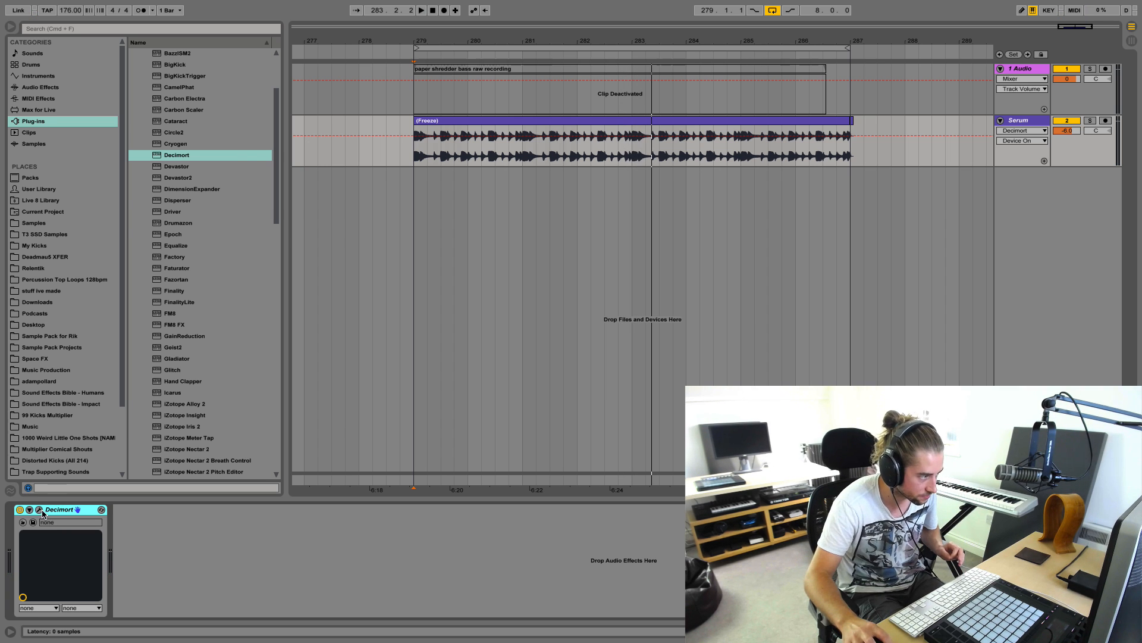
Reopen Decimort and look through the Presets and Midi Control pages of its options
left_click(40, 510)
left_click(90, 157)
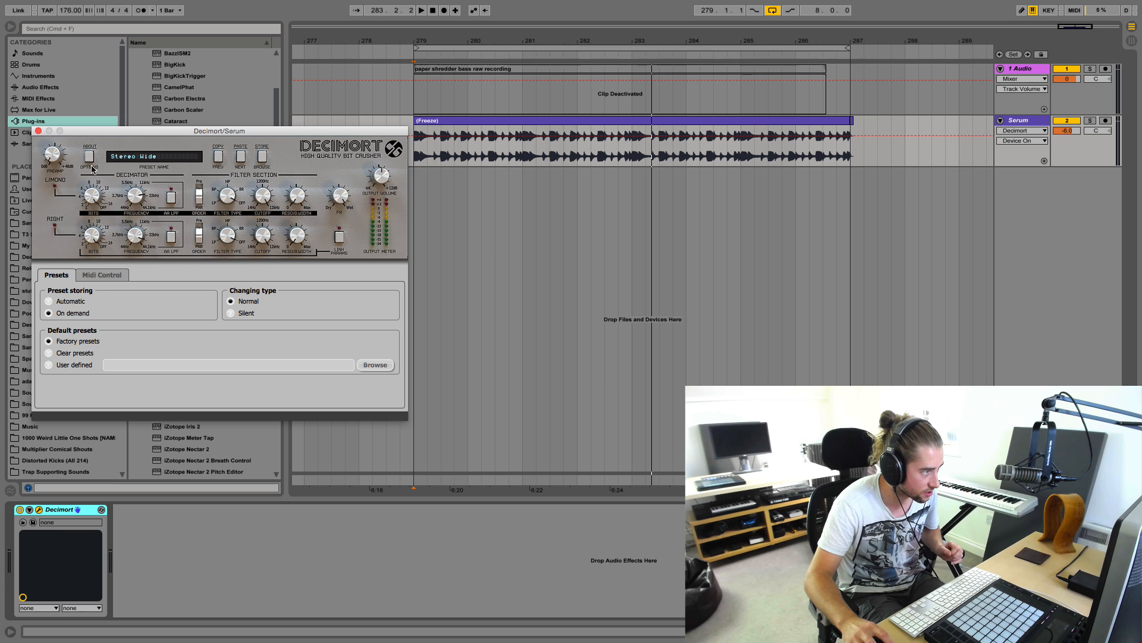
left_click(100, 277)
left_click(68, 276)
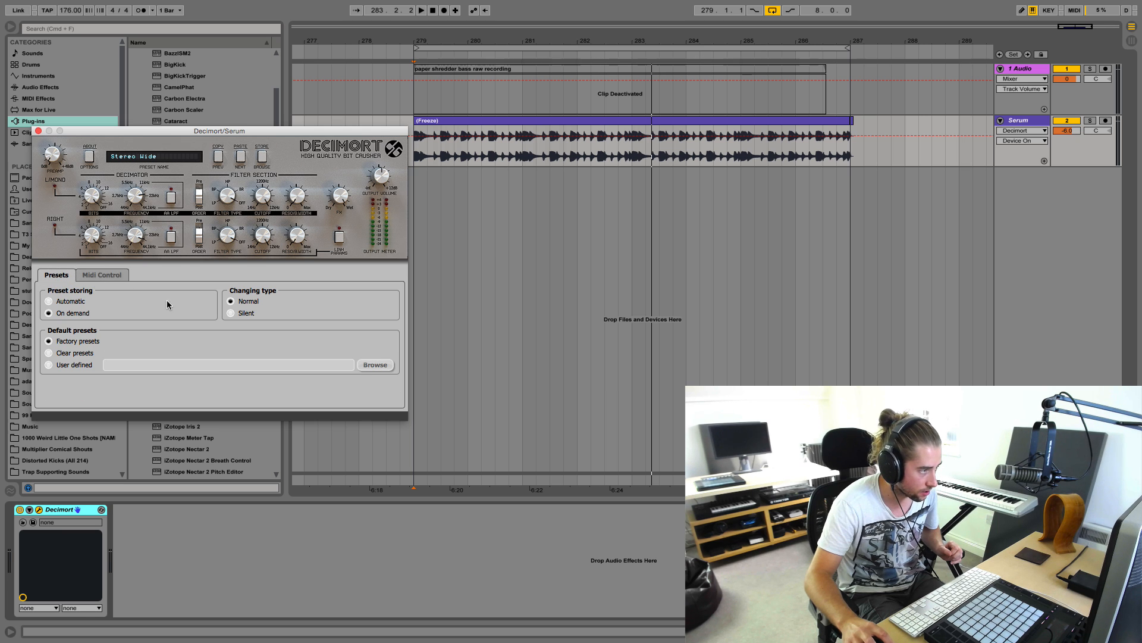
left_click(38, 131)
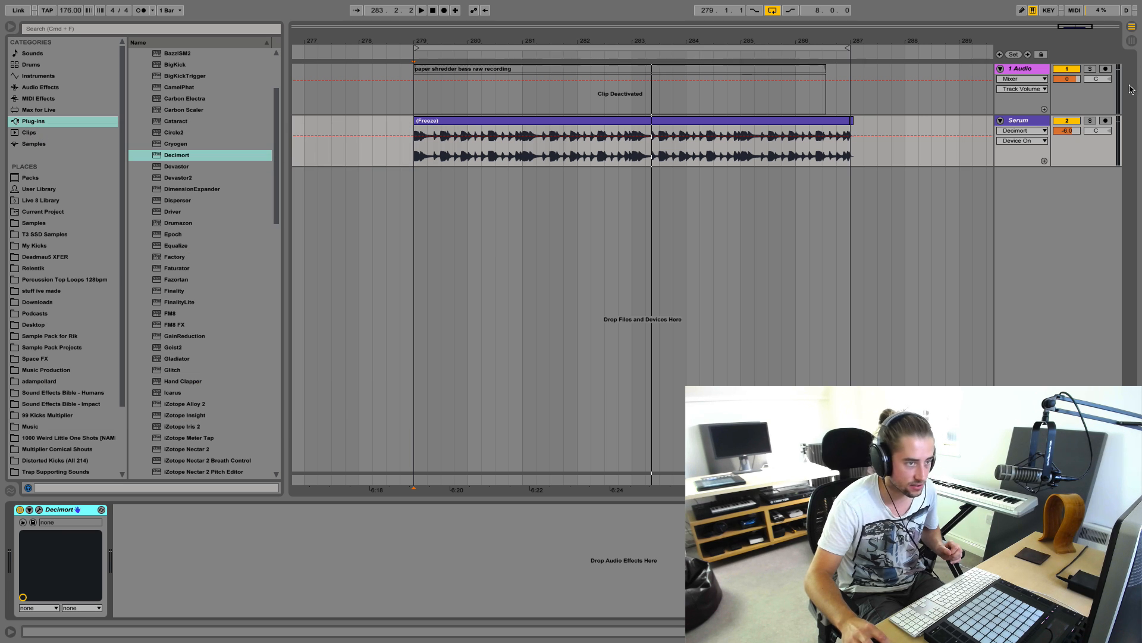
Freeze the Serum track with Decimort applied and flatten it to audio
right_click(1031, 121)
left_click(954, 190)
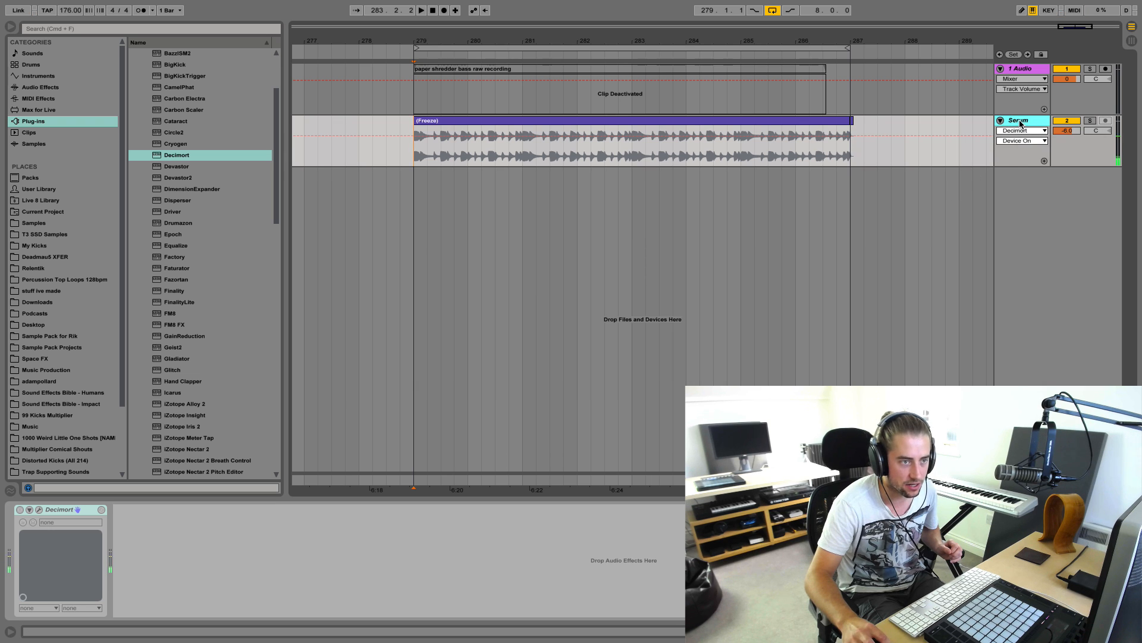
right_click(892, 123)
left_click(955, 201)
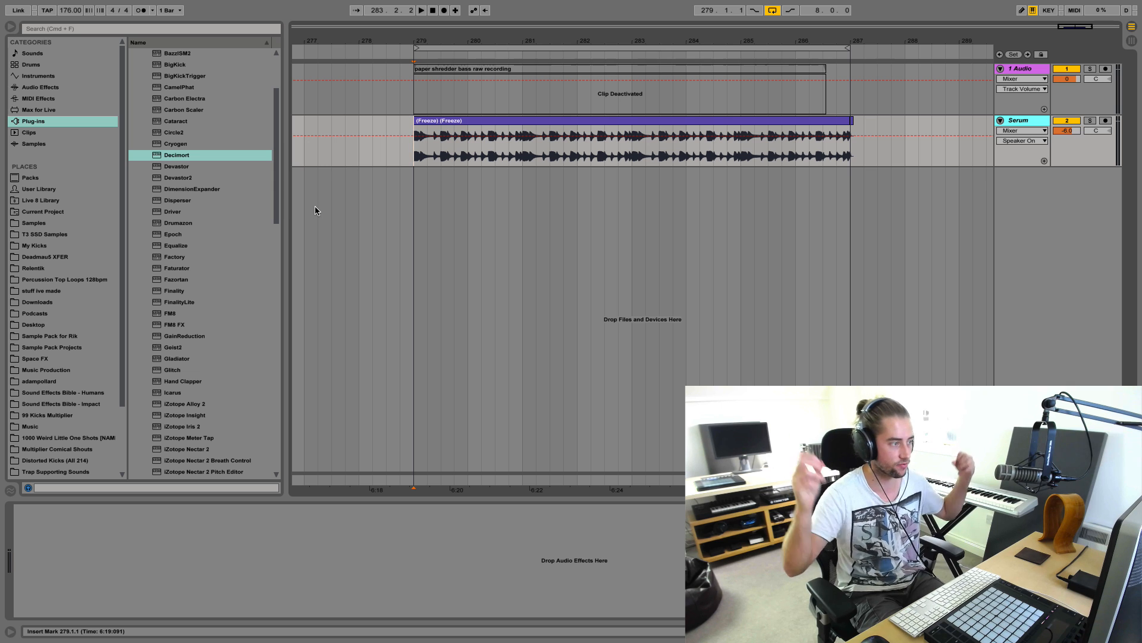
Add the iZotope Trash 2 plug-in to the Serum track from the plug-in browser
scroll(243, 301, "down", 15)
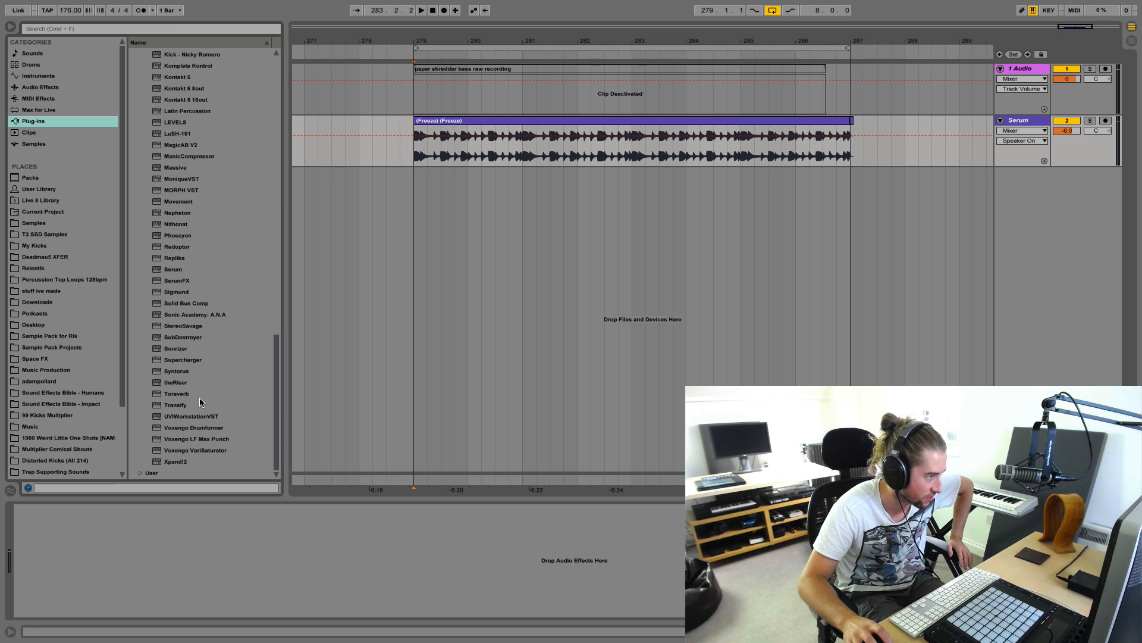
scroll(200, 403, "up", 6)
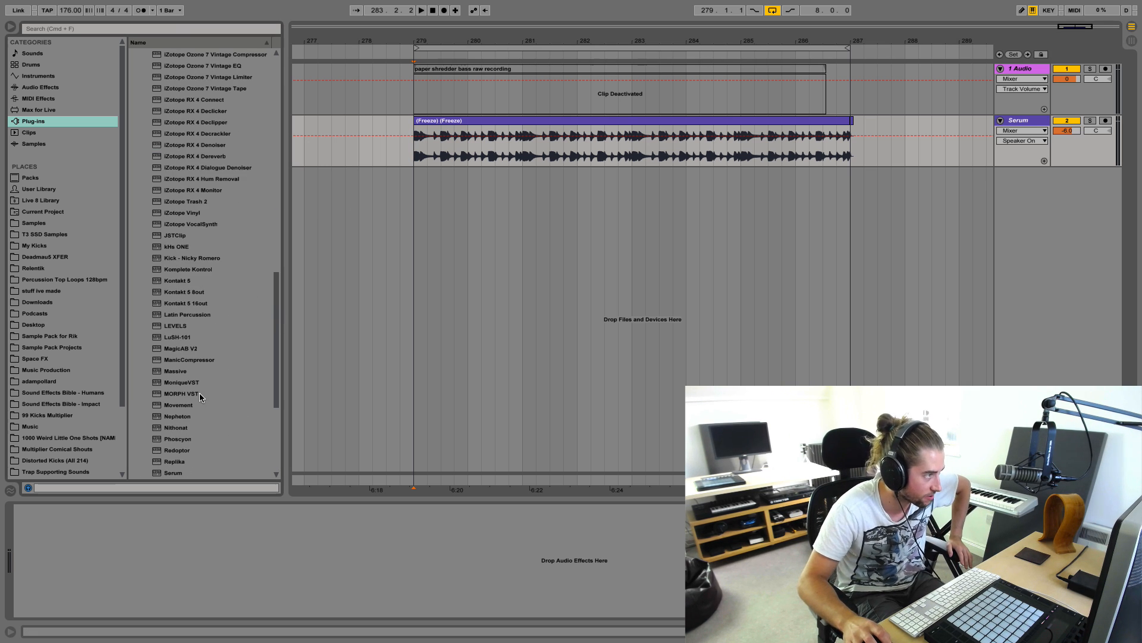
left_click(210, 202)
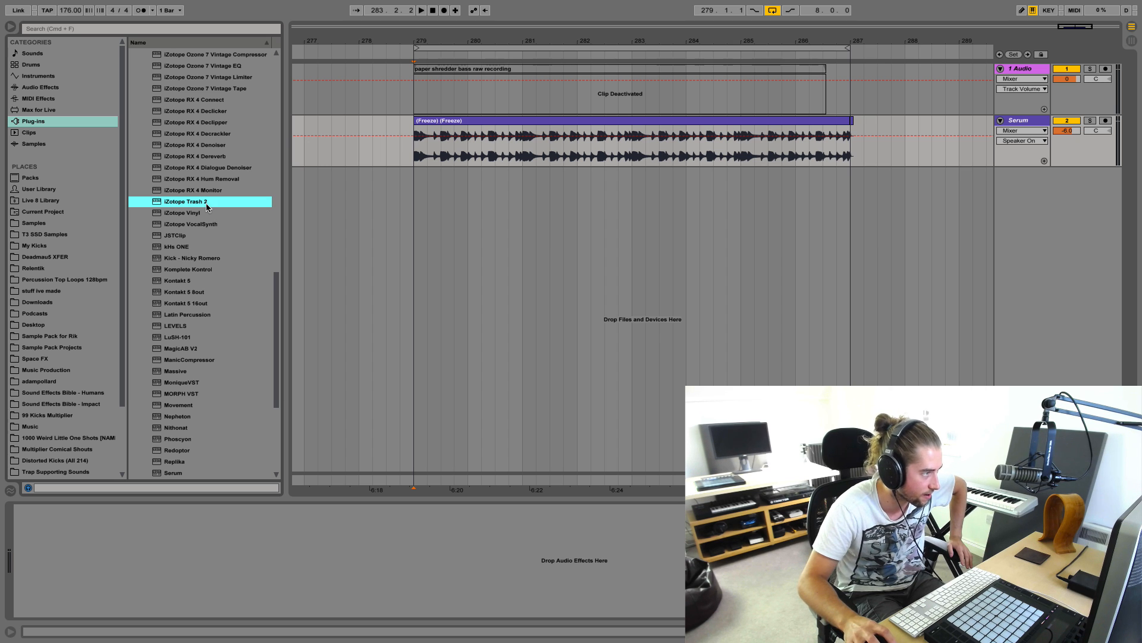
left_click_drag(570, 364, 194, 521)
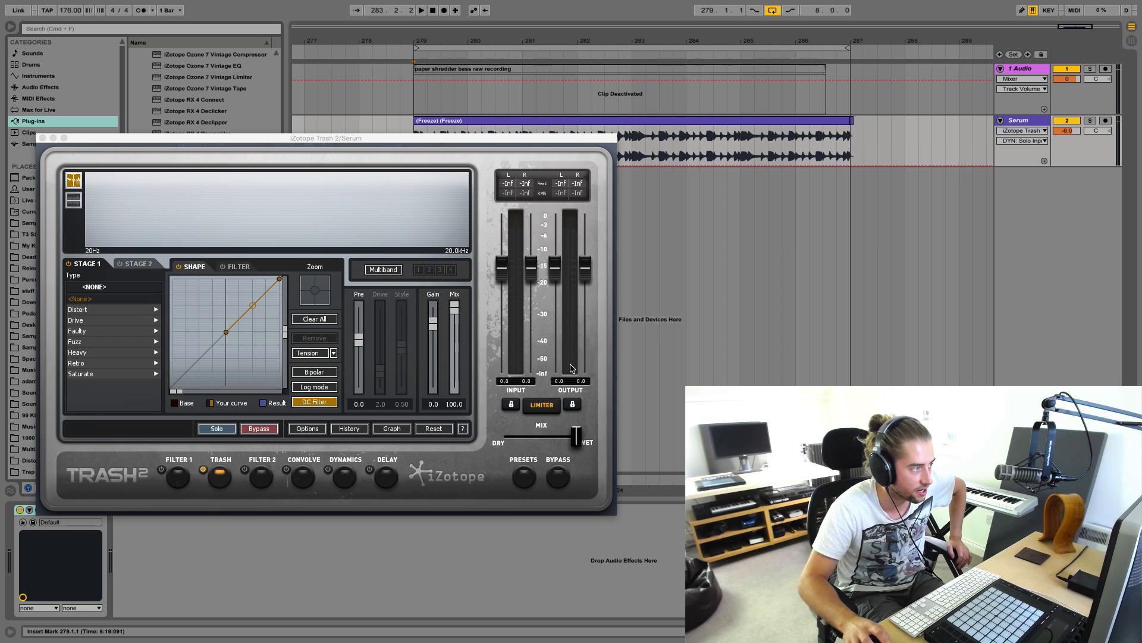
Bypass the Trash module, enable Convolve with the Body Wide Dirt impulse response and play the loop through it
left_click(199, 468)
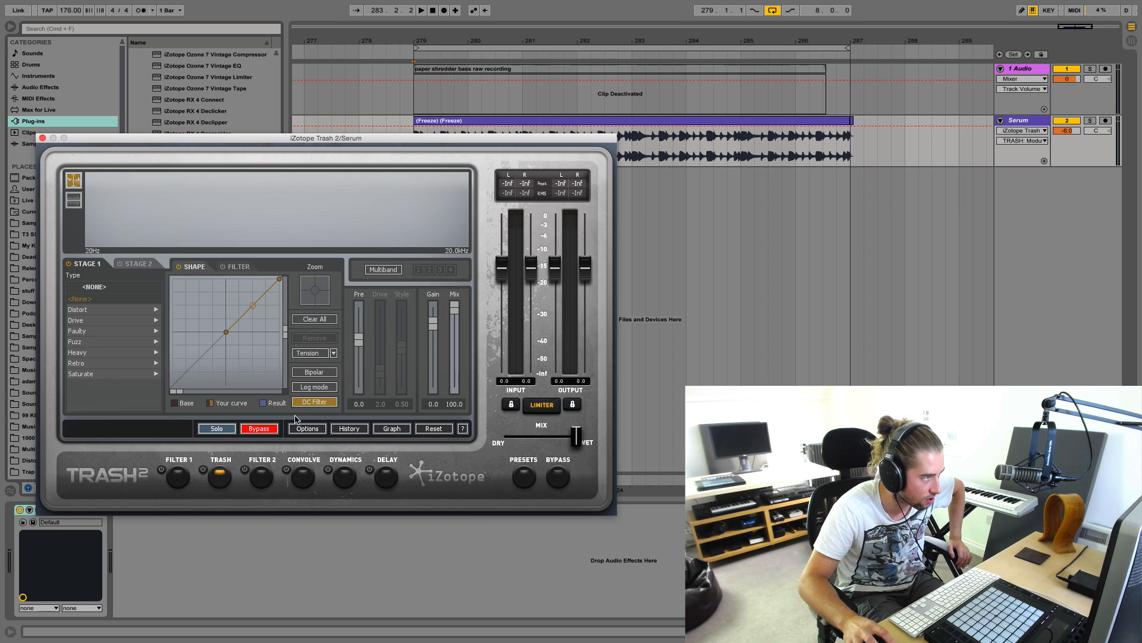
left_click(287, 469)
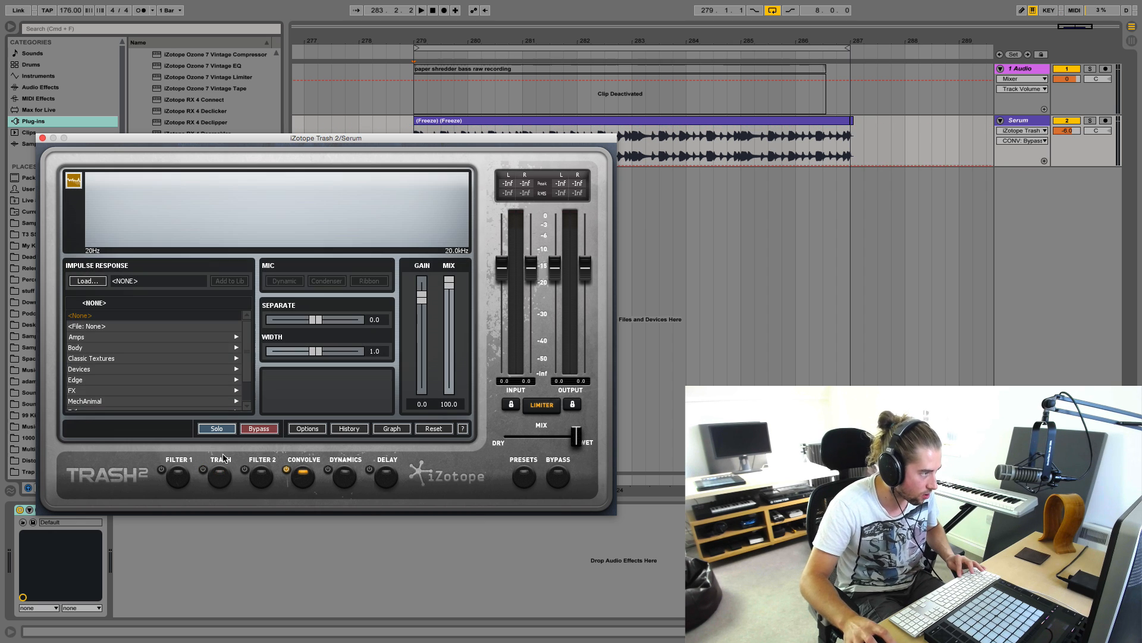
left_click(119, 348)
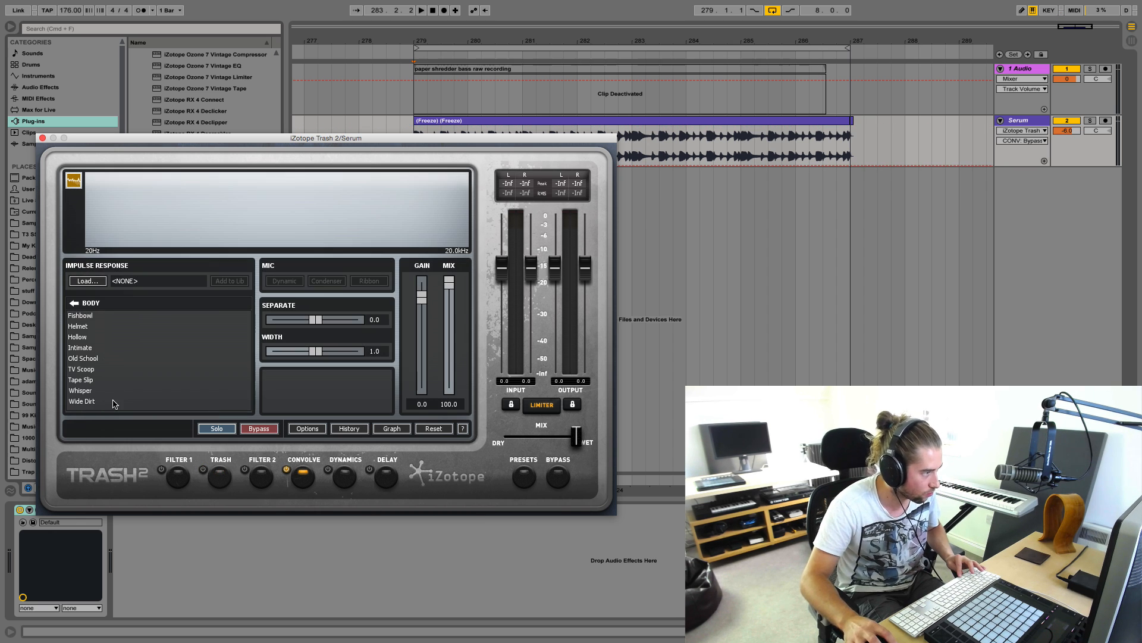
left_click(113, 402)
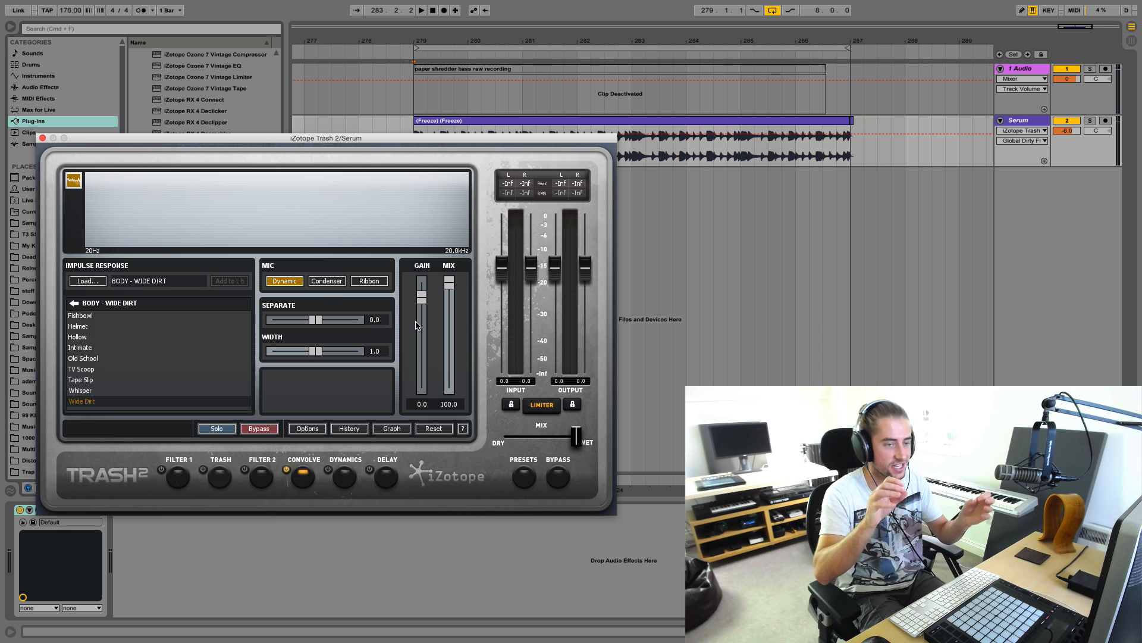
key("space")
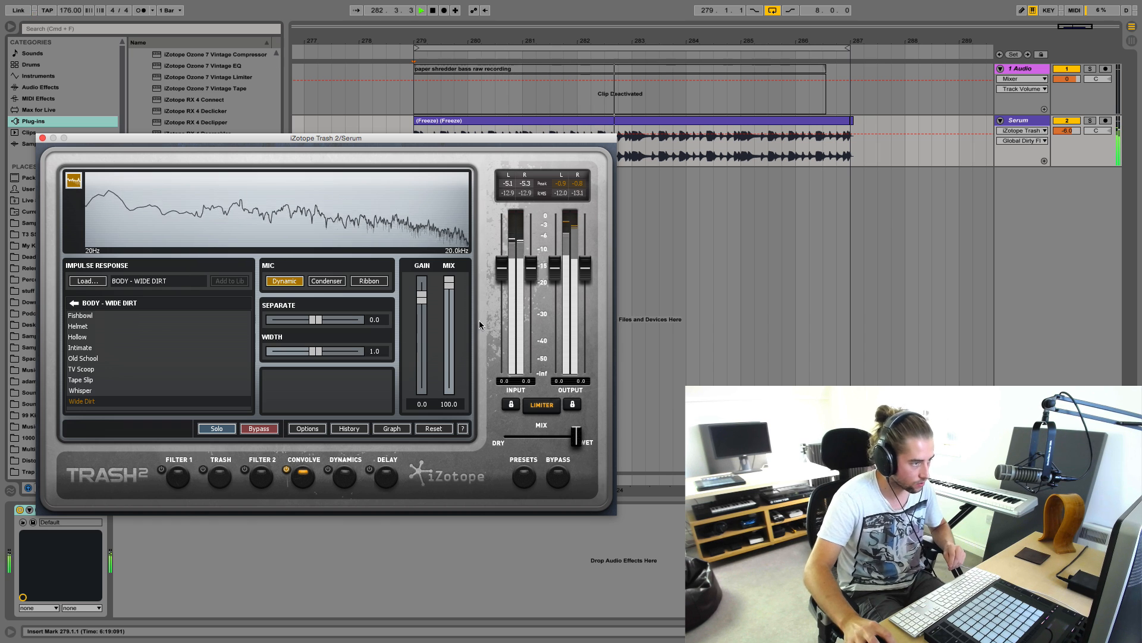
Compare the loop with Convolve's mix at 0.0, and set the mix to 18.6
left_click_drag(448, 284, 452, 414)
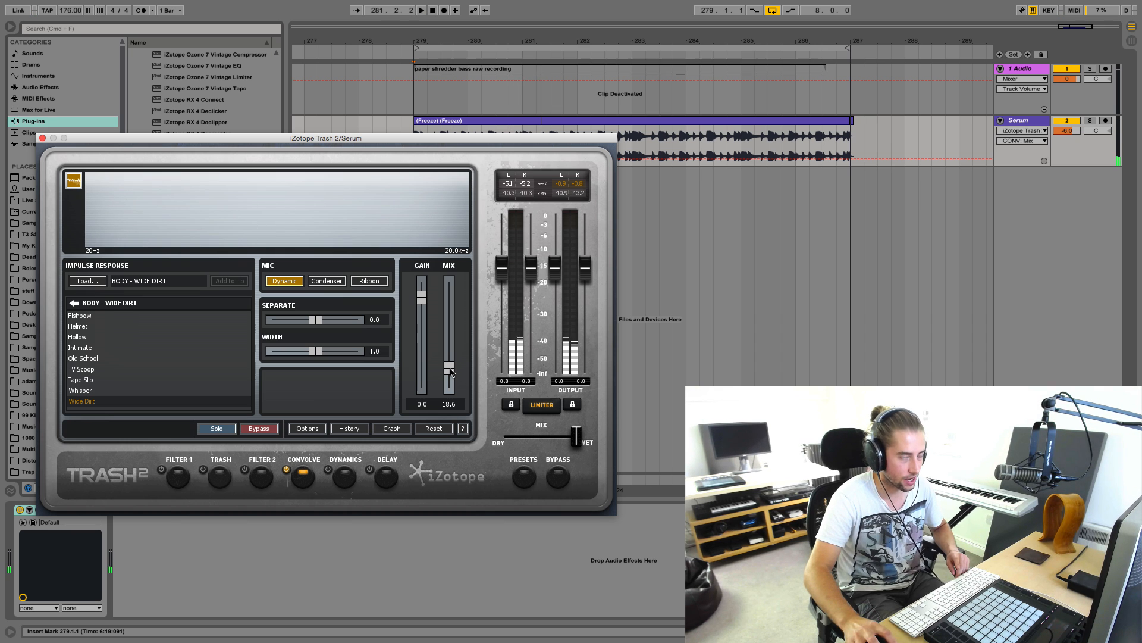
key("space")
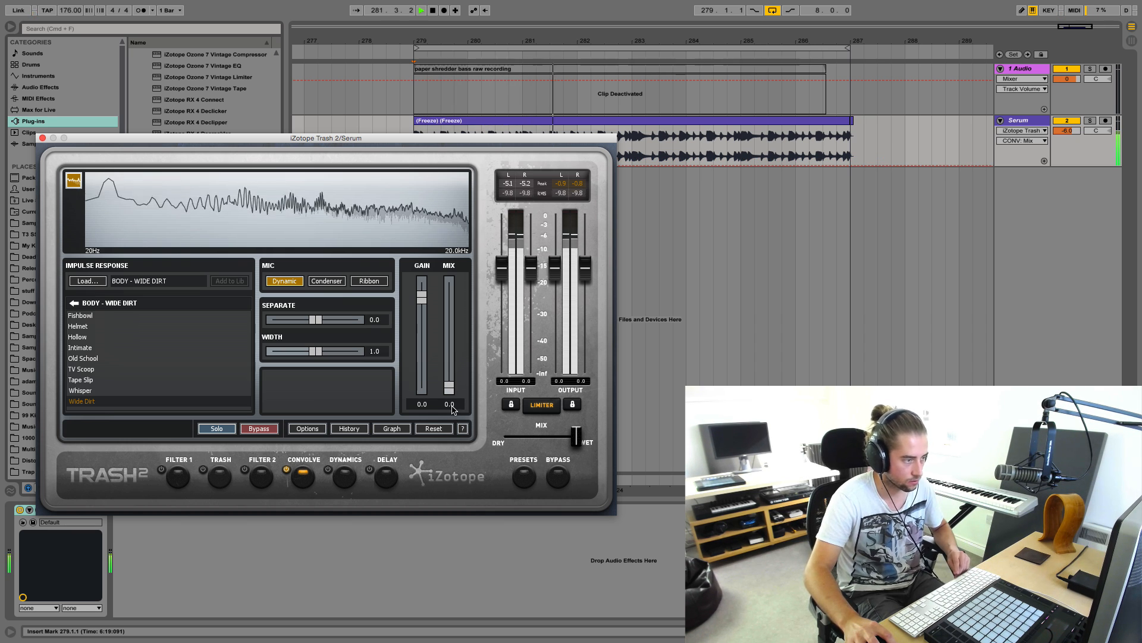
left_click_drag(451, 388, 453, 372)
key("space")
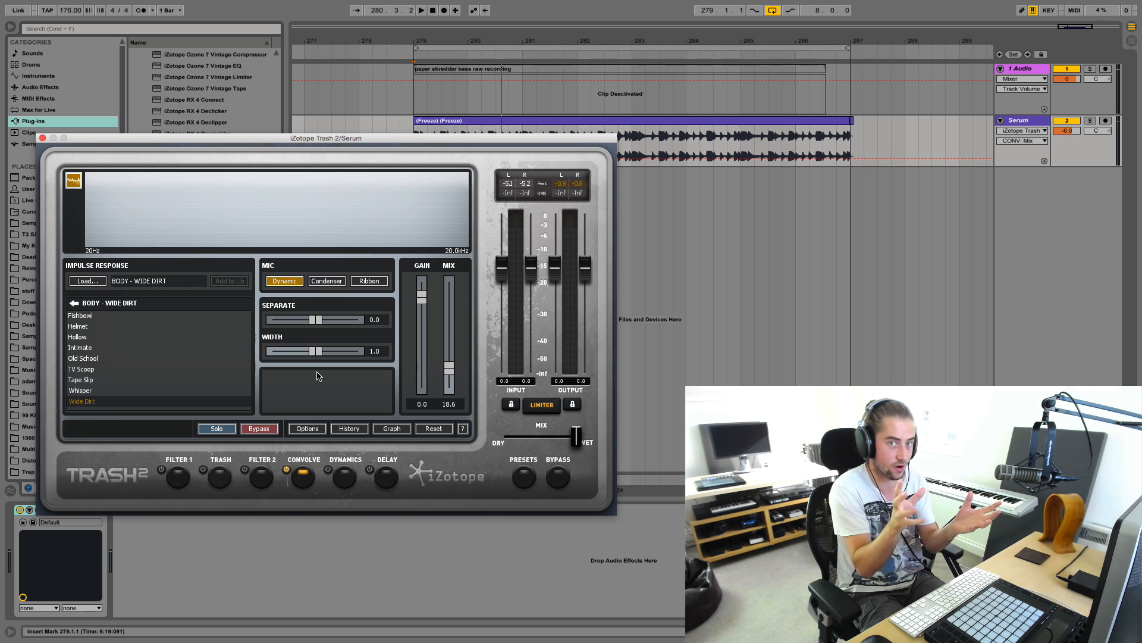
Close Trash 2, then freeze and flatten the Serum track to render the convolution into the audio
left_click(42, 138)
left_click(1018, 121)
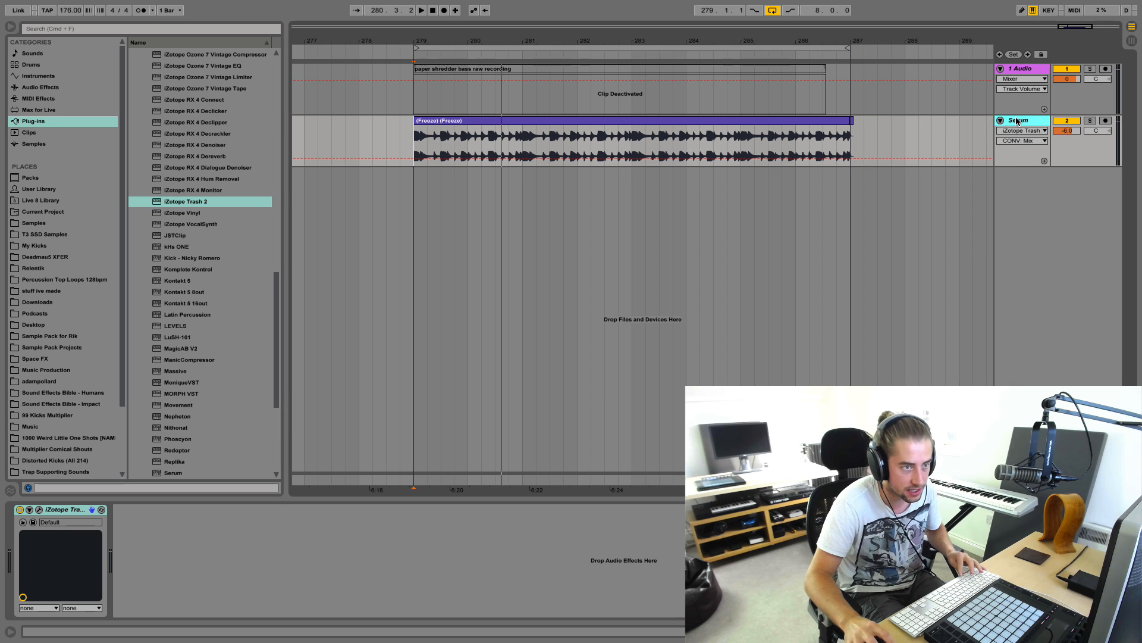
right_click(1018, 121)
left_click(934, 189)
right_click(1024, 124)
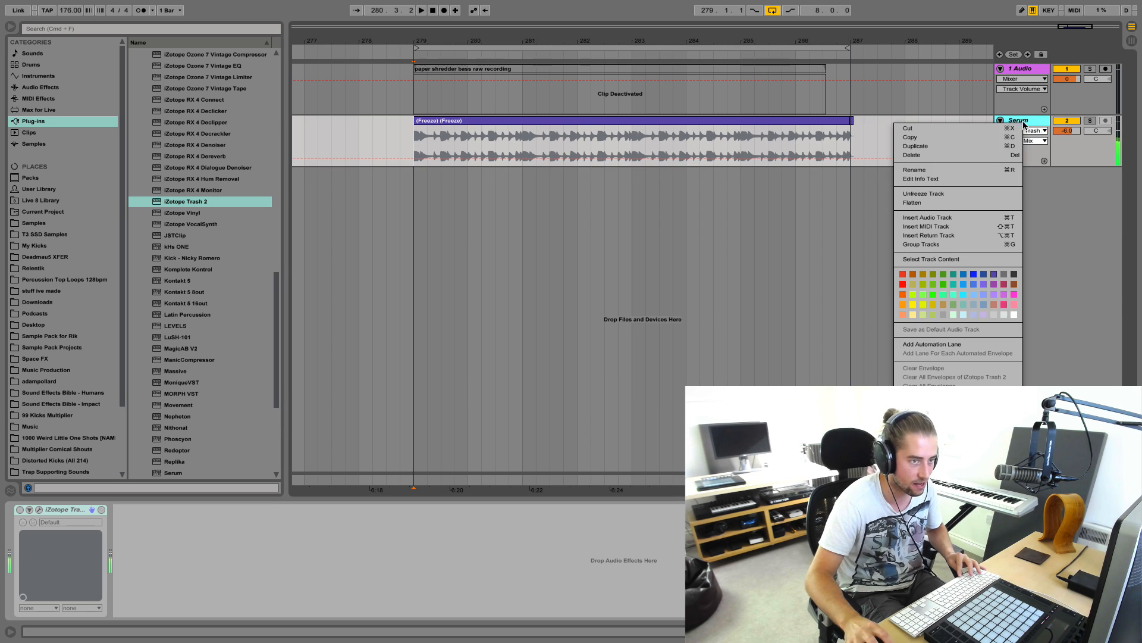
left_click(967, 202)
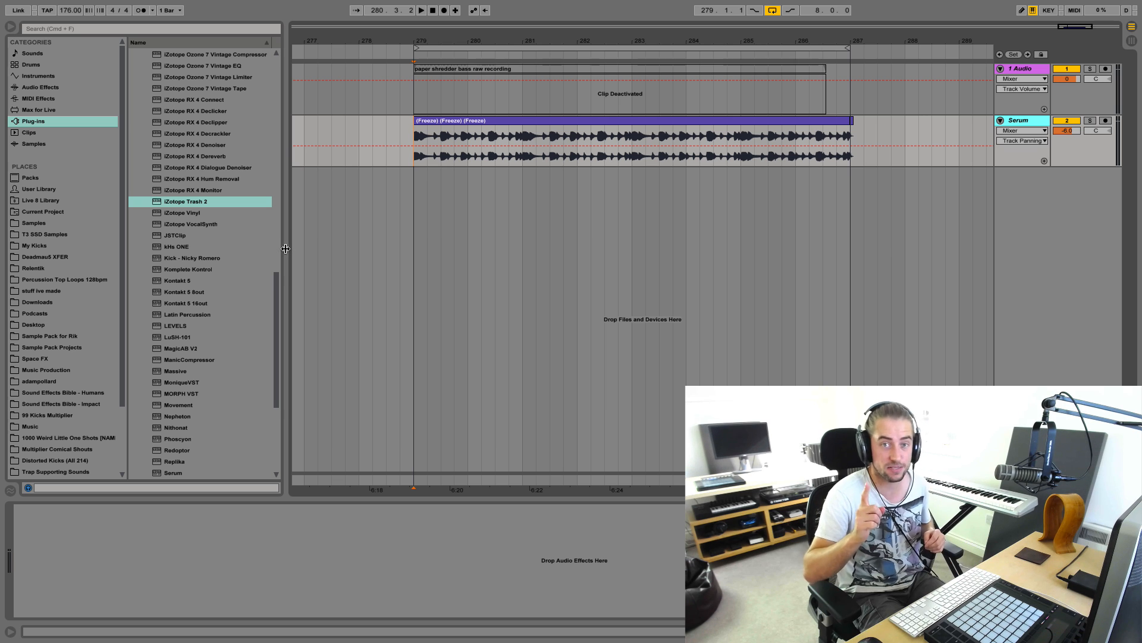
Find the DimensionExpander plug-in in the browser and add it to the Serum track
left_click(59, 88)
left_click(65, 121)
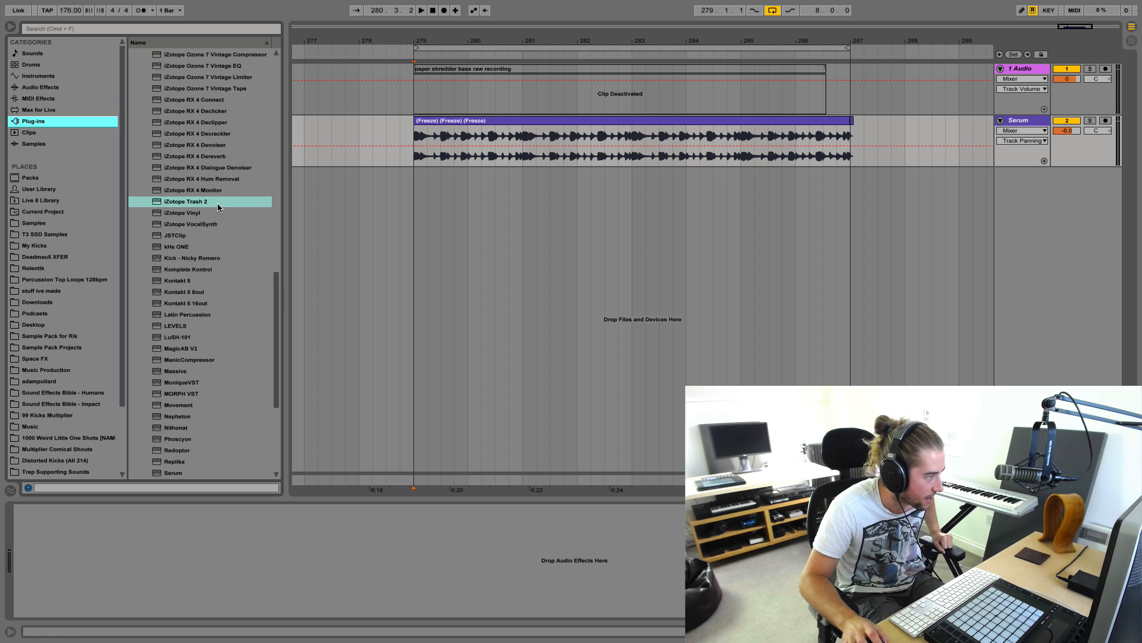
scroll(217, 203, "up", 15)
scroll(208, 226, "up", 3)
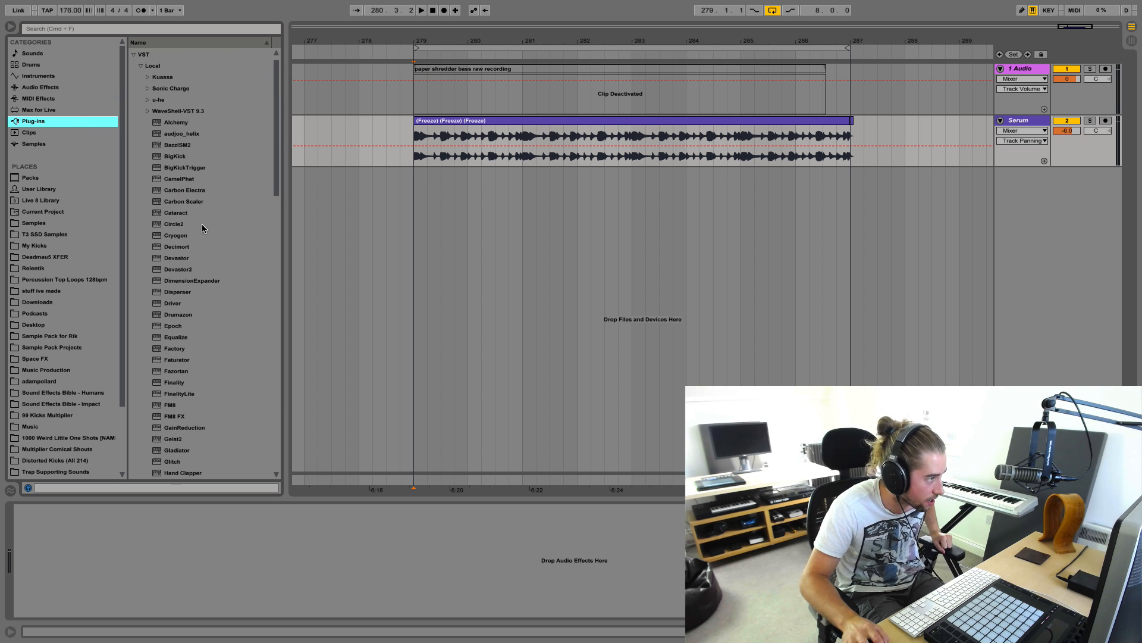
scroll(206, 229, "down", 10)
scroll(202, 234, "up", 5)
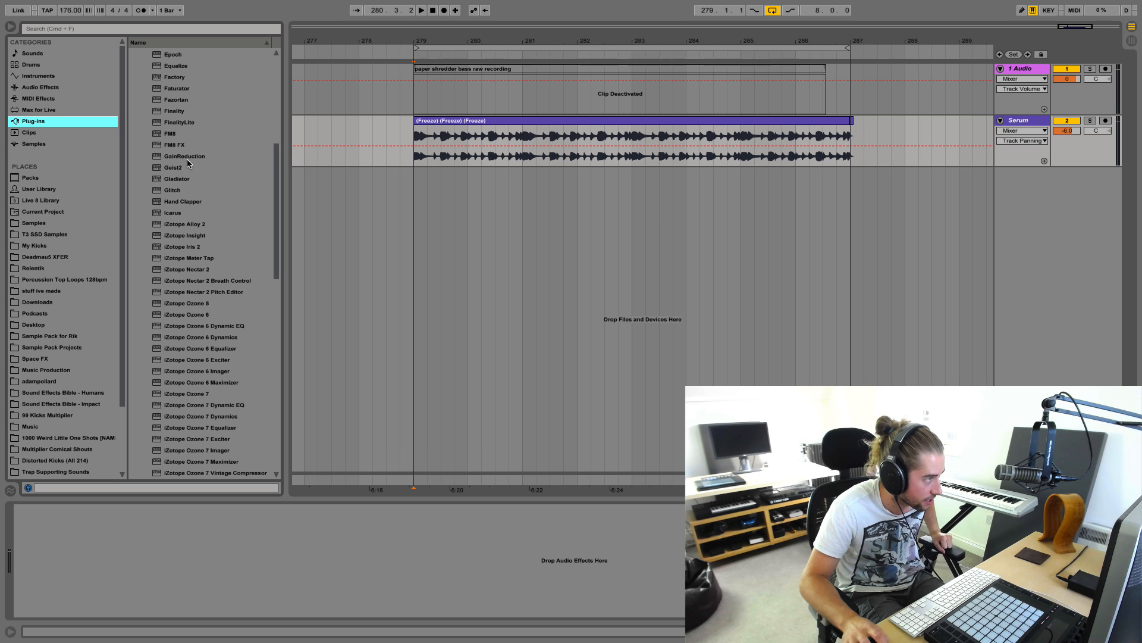
scroll(182, 298, "down", 15)
scroll(184, 298, "up", 15)
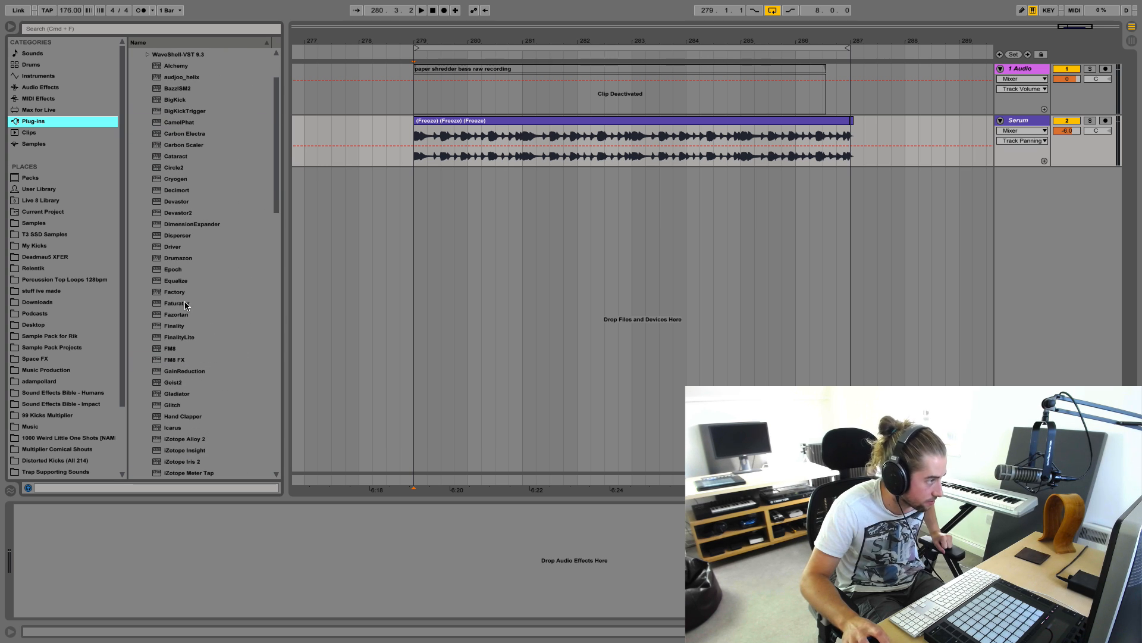
double_click(189, 224)
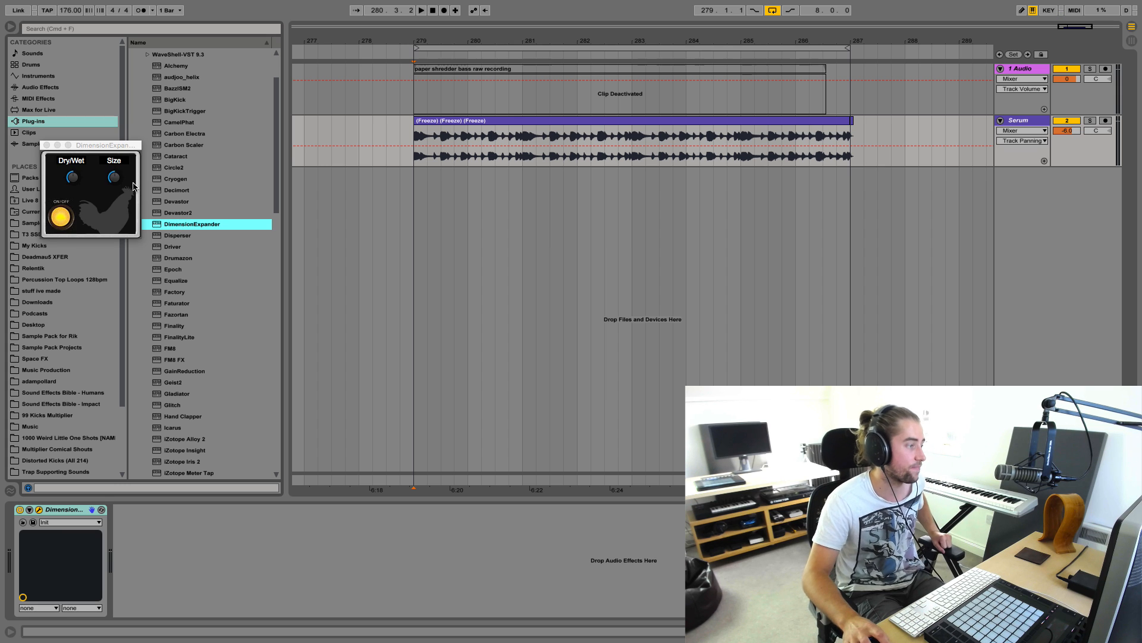
Play the Serum loop through DimensionExpander while slightly reducing its Size
left_click_drag(112, 148, 394, 246)
key("space")
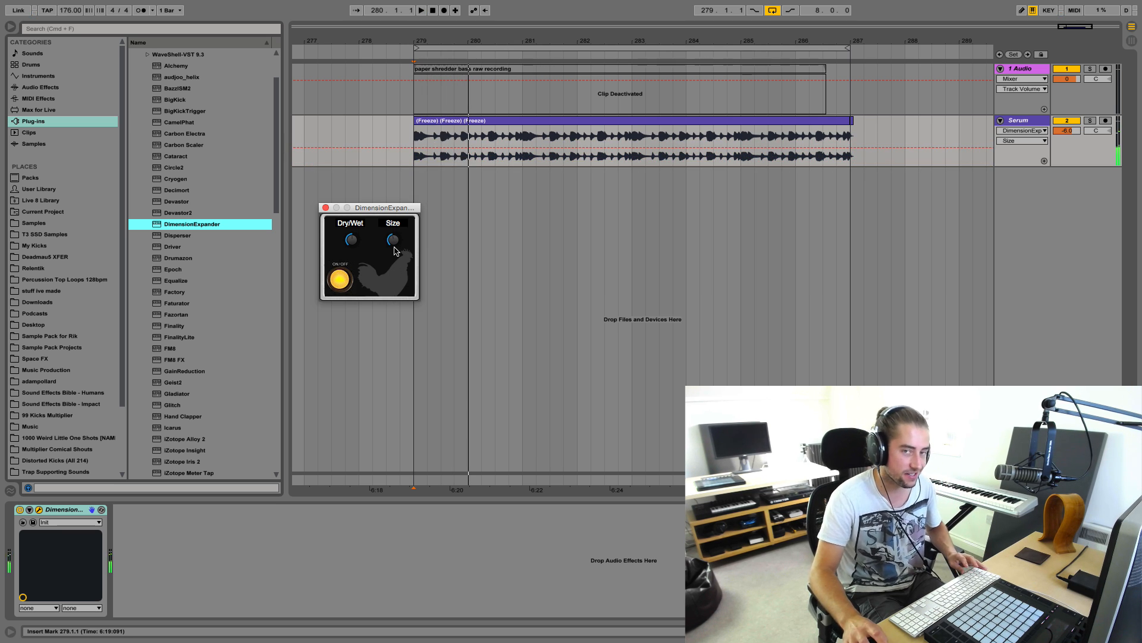
left_click_drag(393, 208, 398, 264)
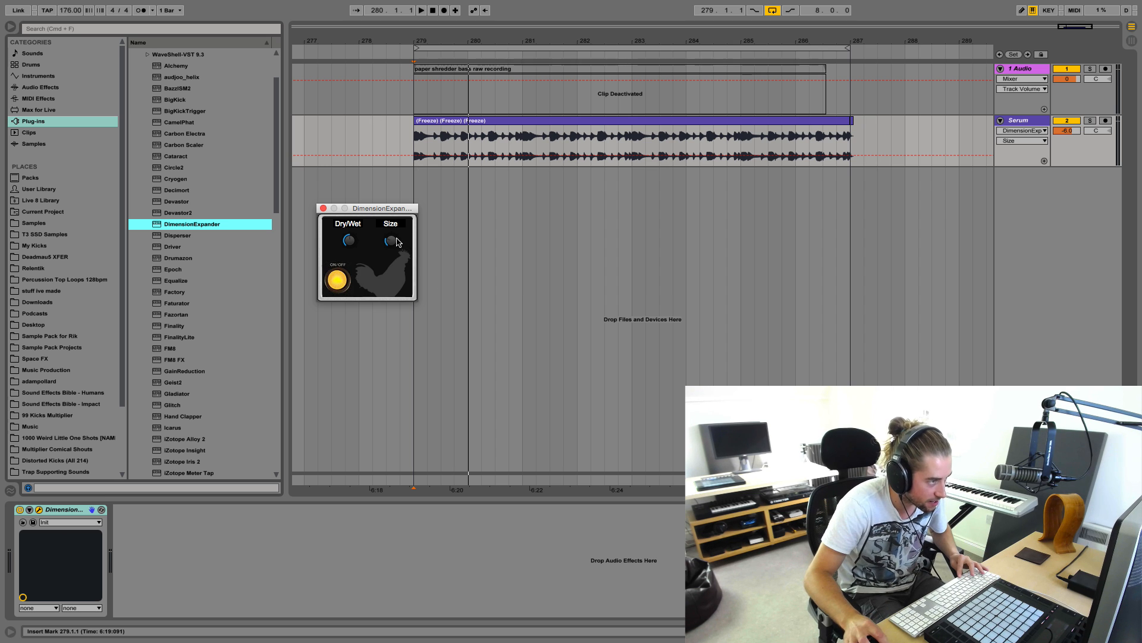
key("space")
left_click_drag(395, 239, 401, 234)
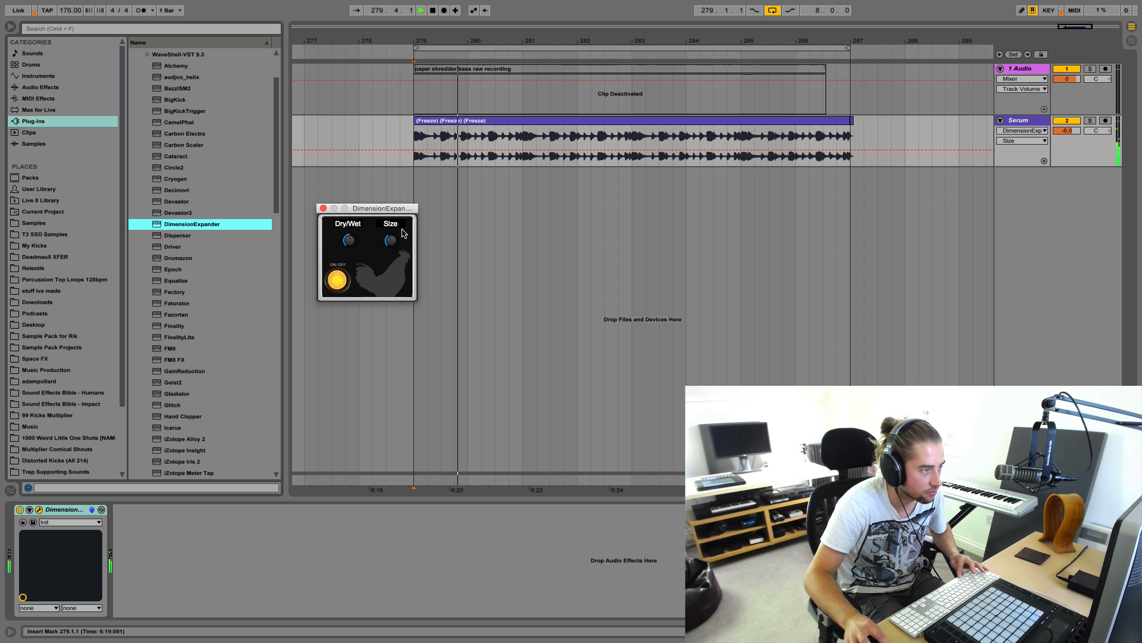
key("space")
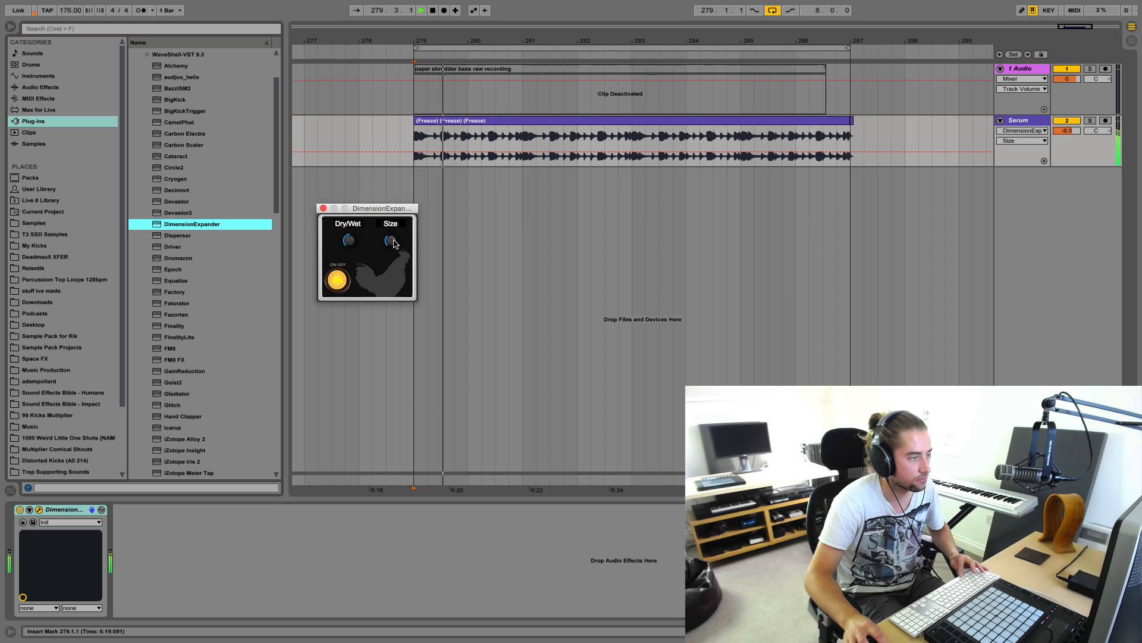
Compare lower and higher DimensionExpander Size settings during playback, and settle on a moderately reduced Size
key("space")
left_click_drag(391, 242, 387, 259)
key("space")
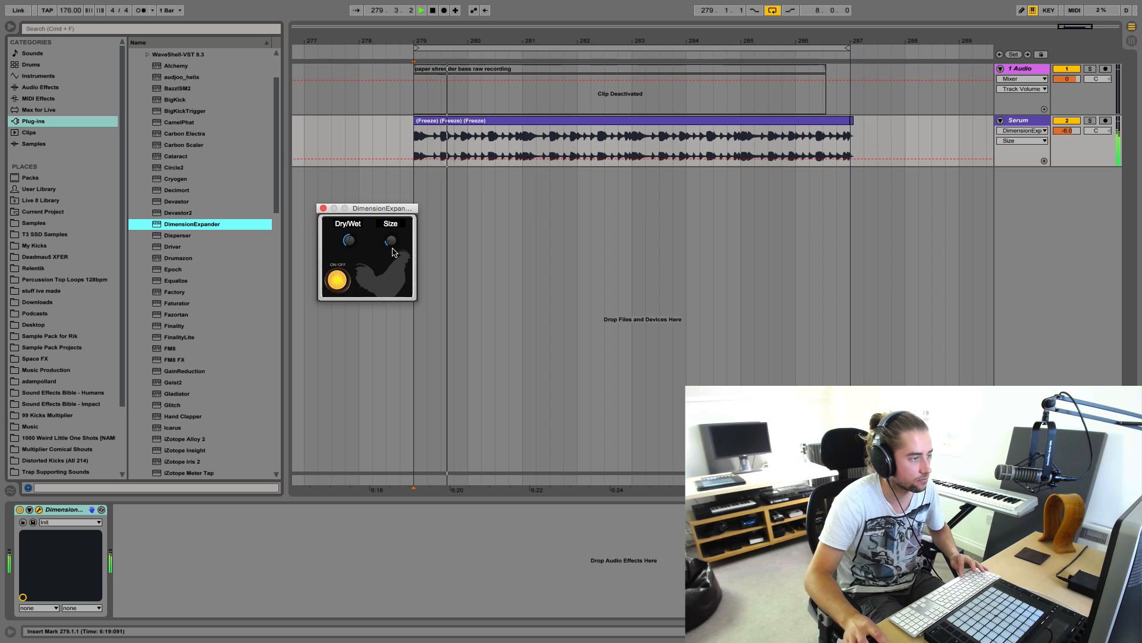
key("space")
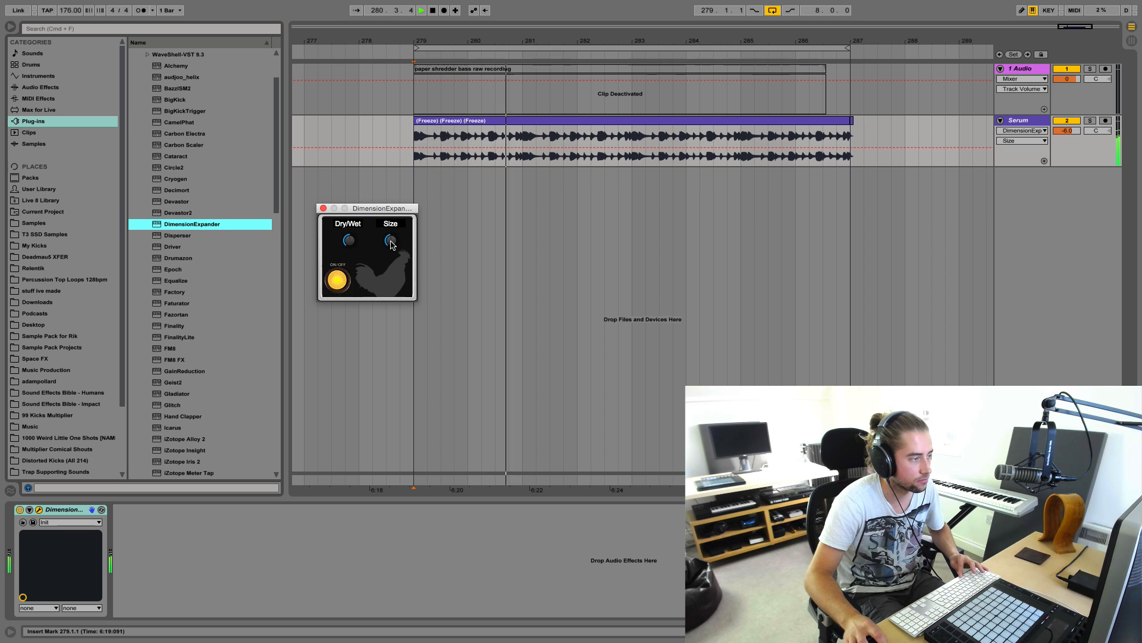
key("space")
left_click_drag(390, 241, 384, 271)
key("space")
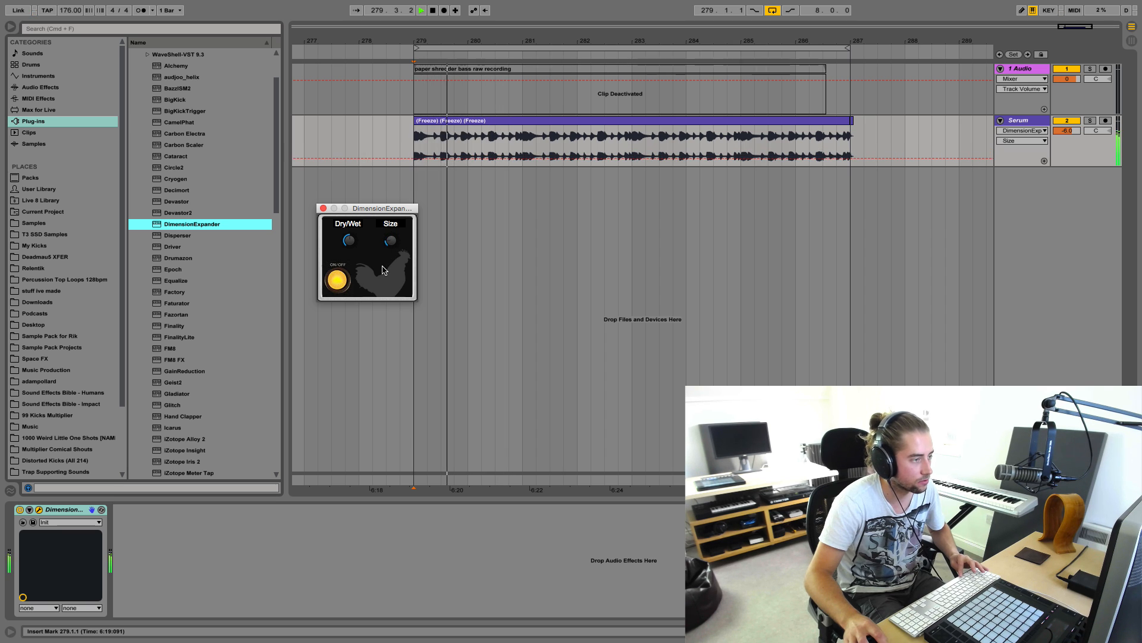
key("space")
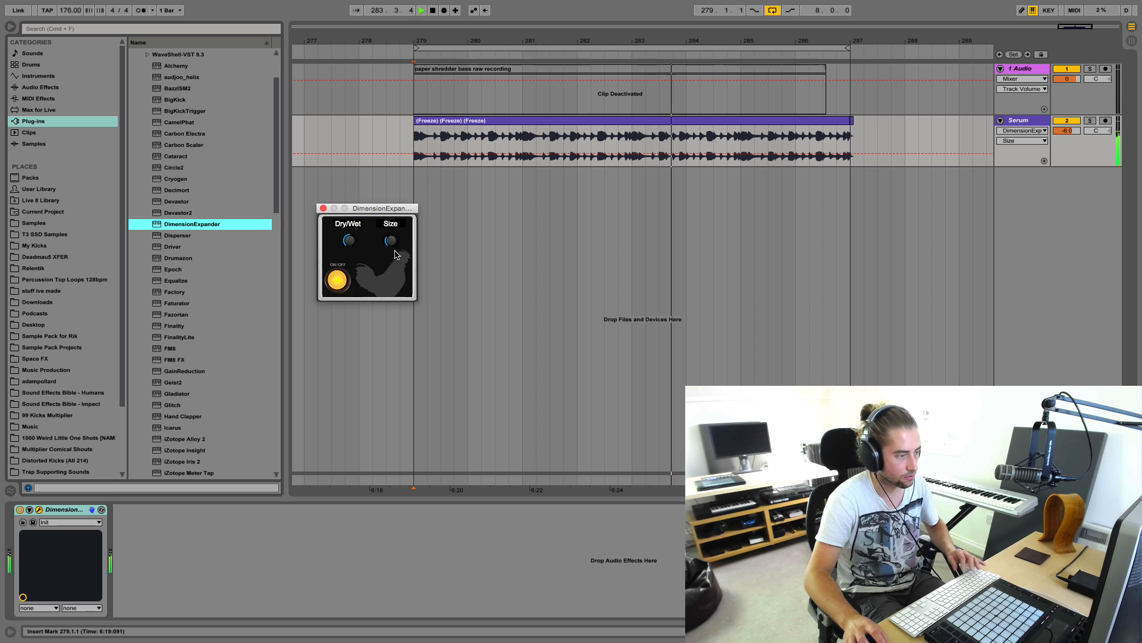
key("space")
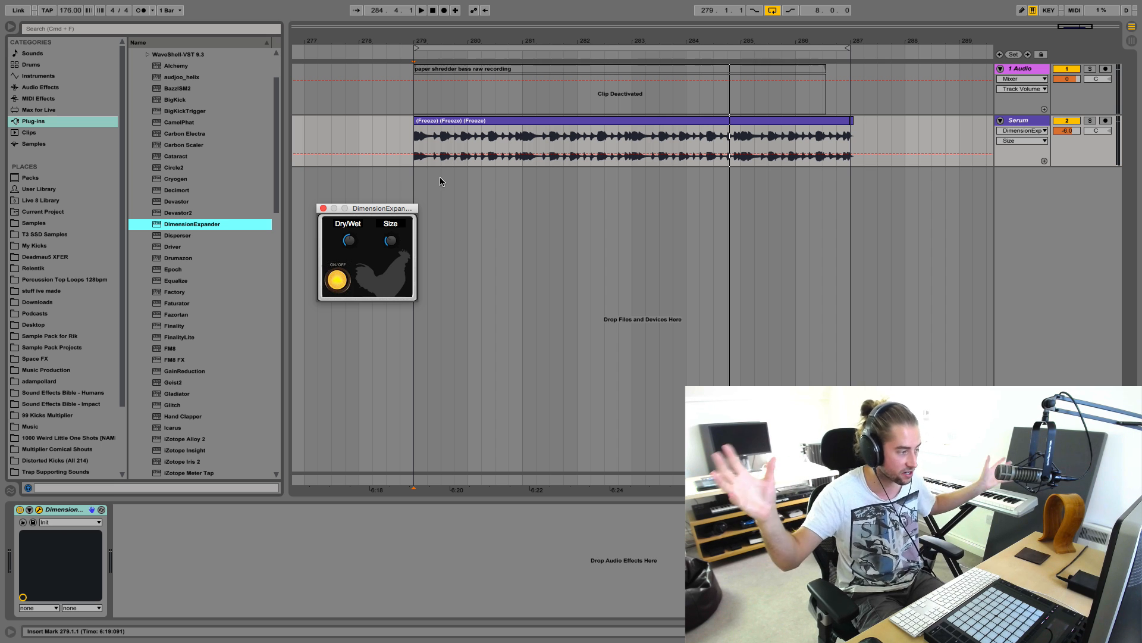
Freeze and flatten the Serum track to render the DimensionExpander effect into the audio
right_click(1035, 122)
left_click(932, 195)
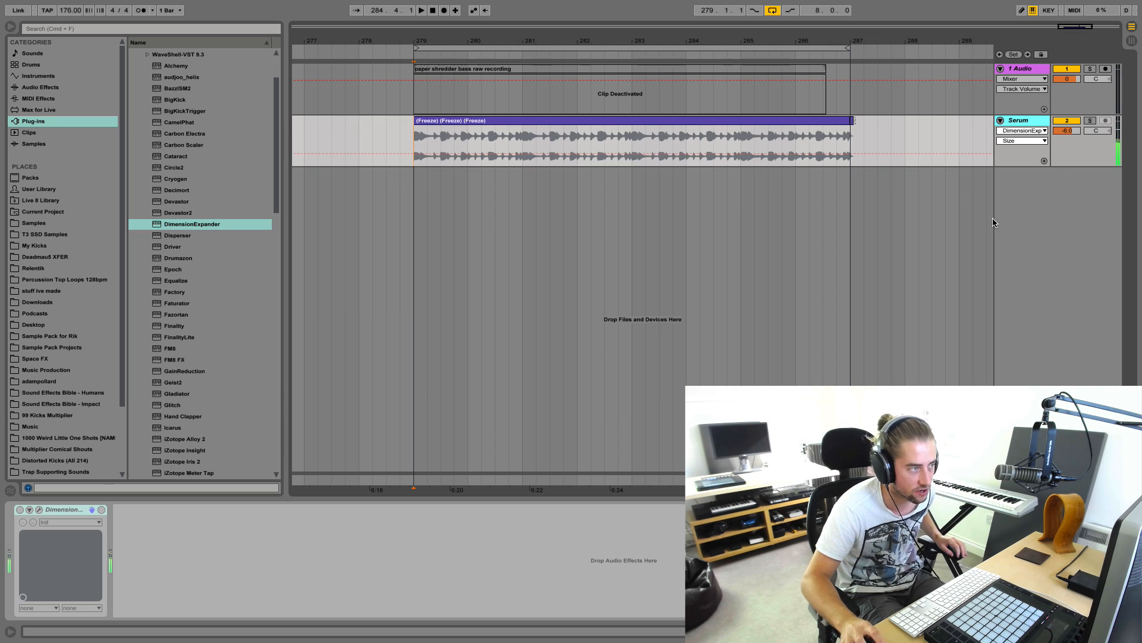
right_click(1026, 126)
left_click(910, 206)
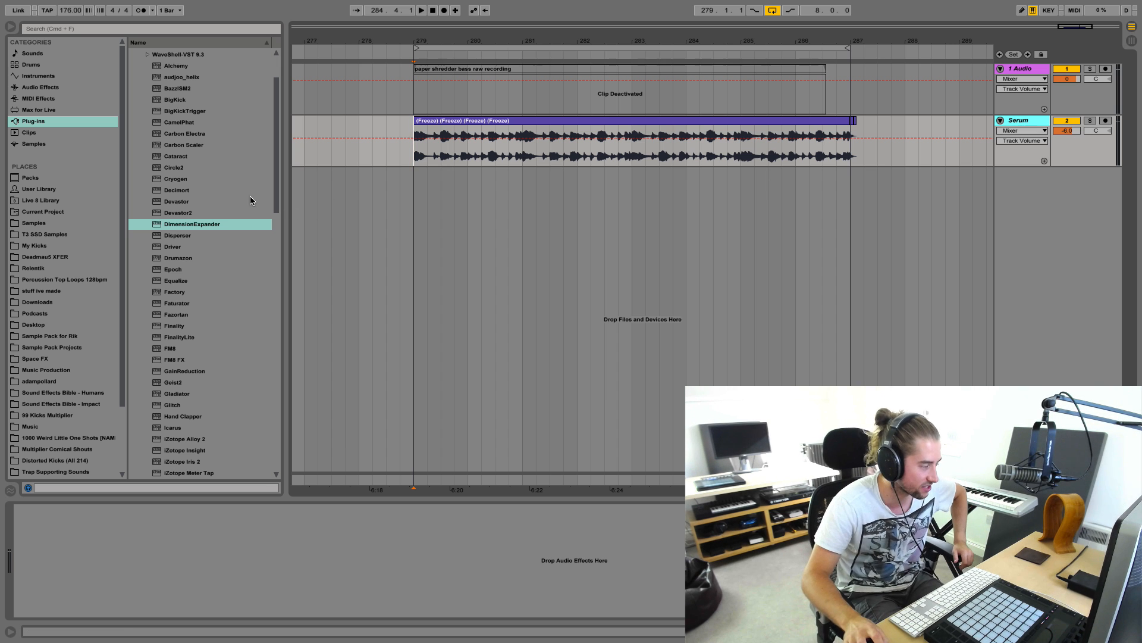
Find the Sigmund delay plug-in in the browser and add it to the Serum track
scroll(205, 250, "down", 10)
scroll(203, 262, "up", 8)
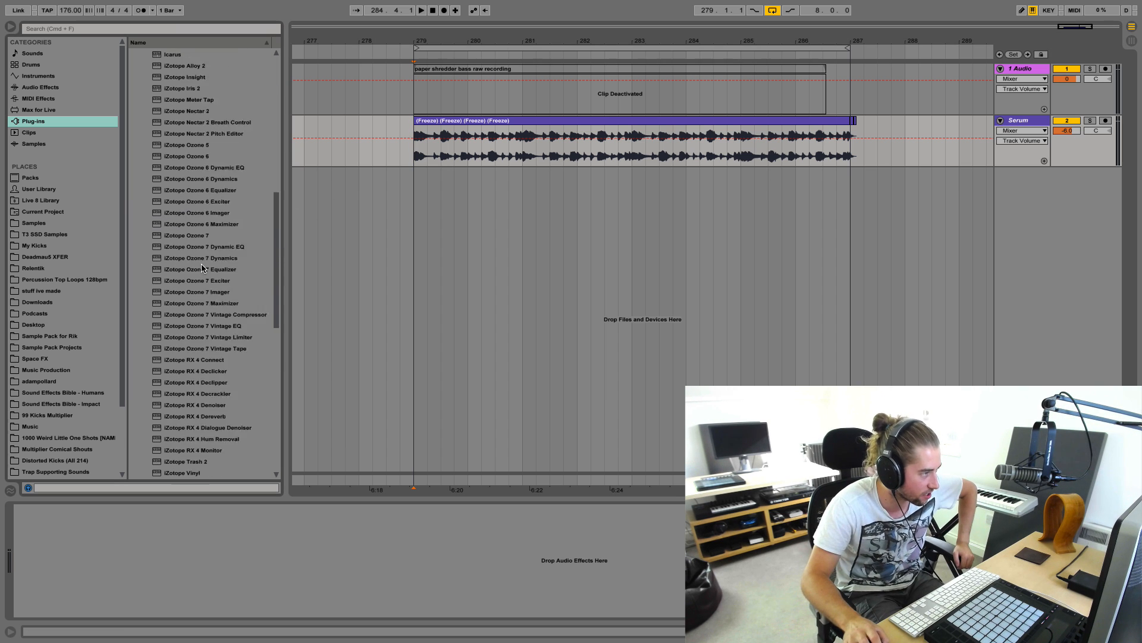
scroll(203, 266, "down", 9)
scroll(176, 370, "down", 4)
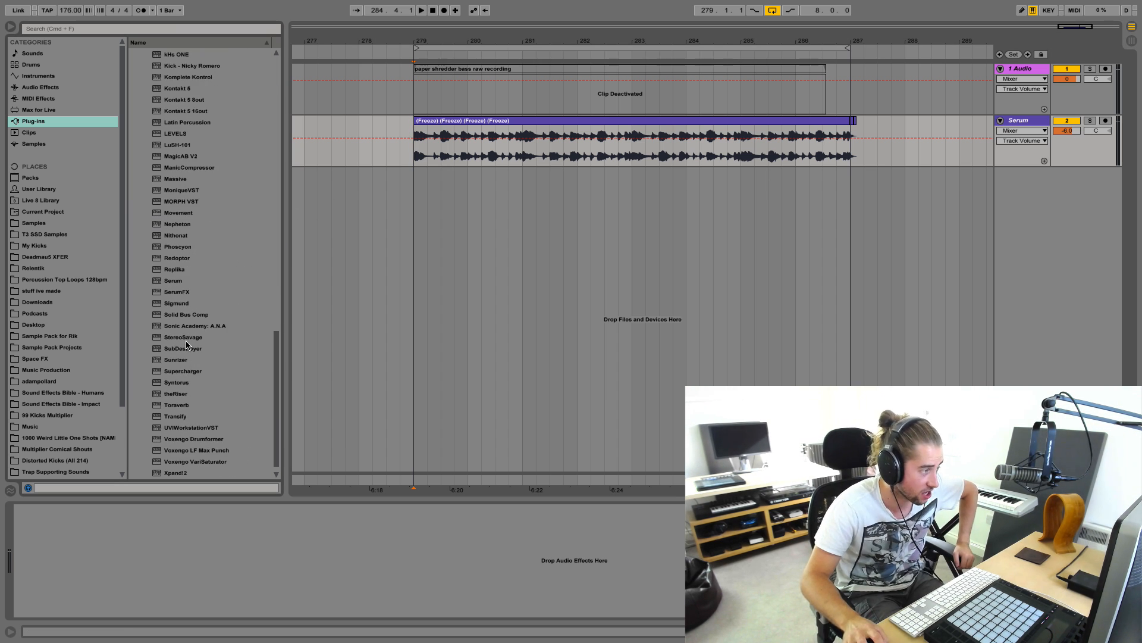
left_click(186, 304)
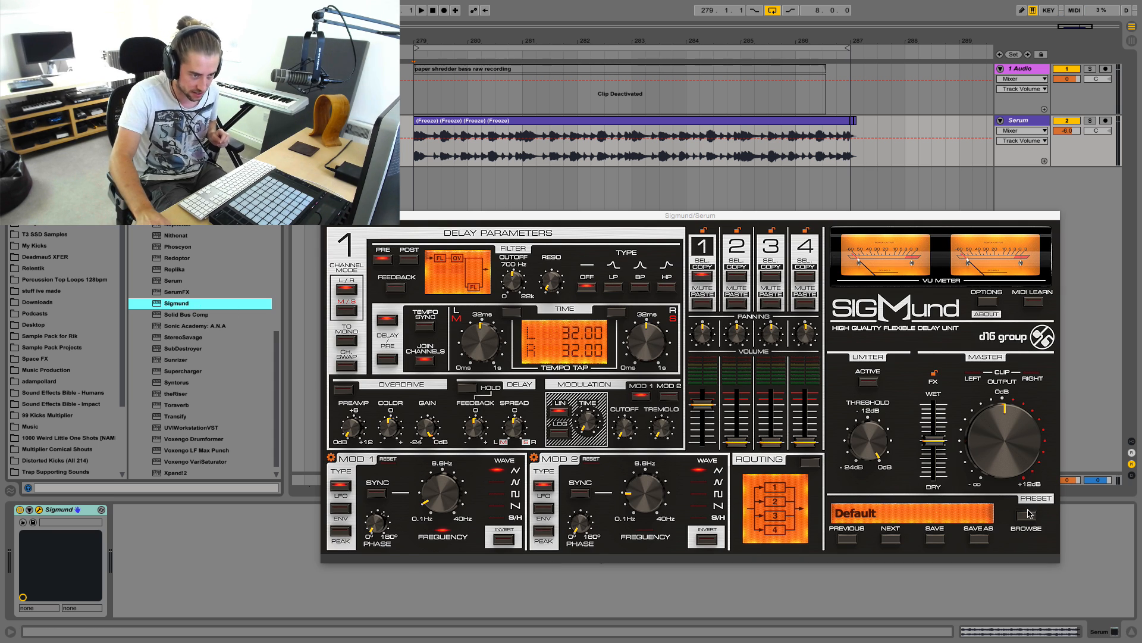
Load the Sprinkles preset from Sigmund's Bar Aligned Sources drum loops and play the loop through it
left_click(1028, 514)
left_click(443, 273)
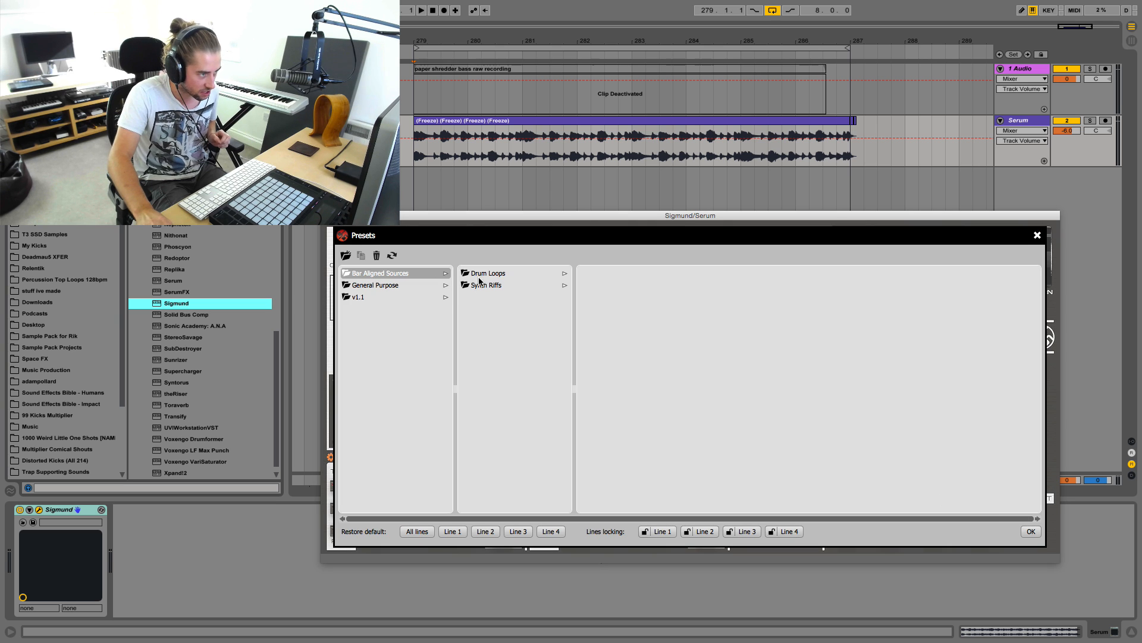
left_click(483, 274)
scroll(631, 458, "down", 5)
left_click(619, 481)
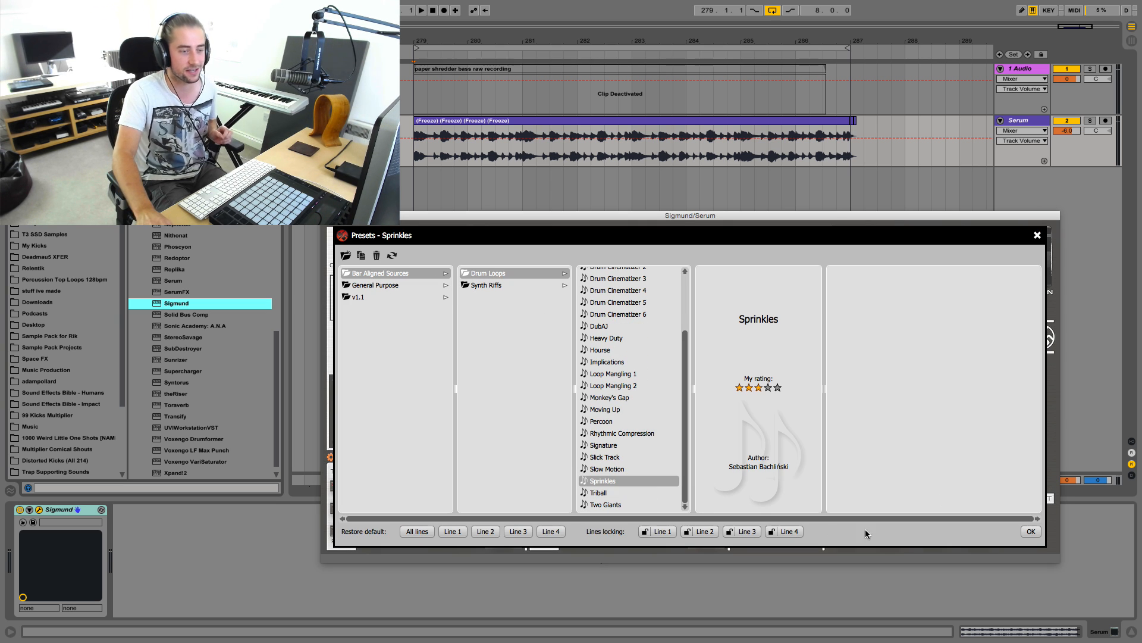
left_click(1028, 532)
left_click_drag(744, 215, 488, 195)
key("space")
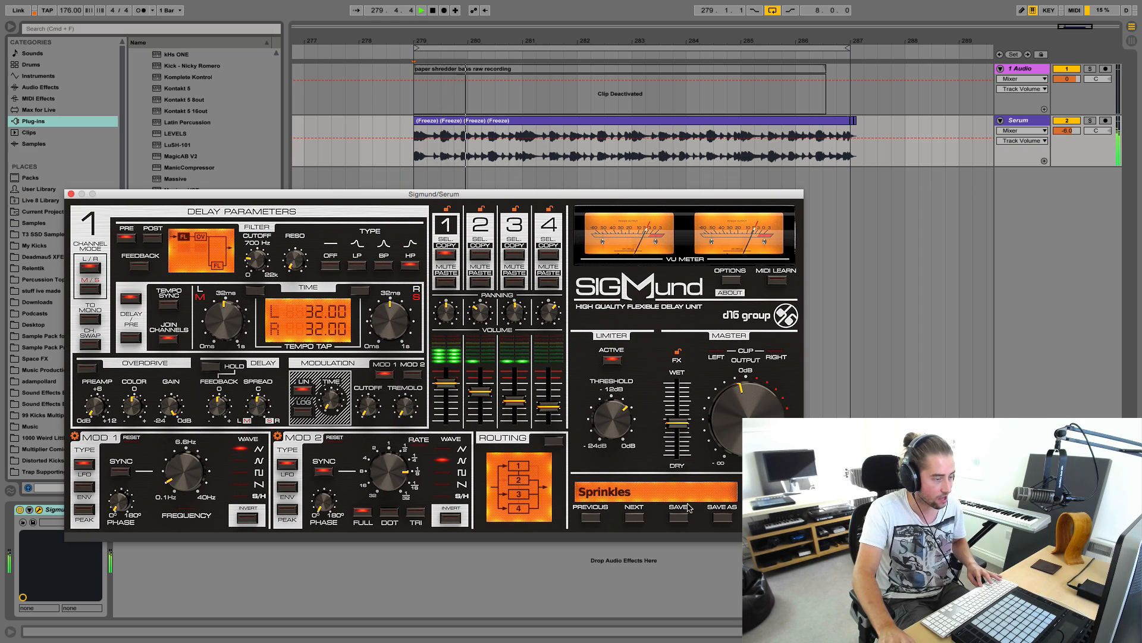
Set Sigmund's FX amount to 96/4 % dry/wet and audition the loop with the subtle delay
key("space")
left_click_drag(677, 424, 681, 456)
key("space")
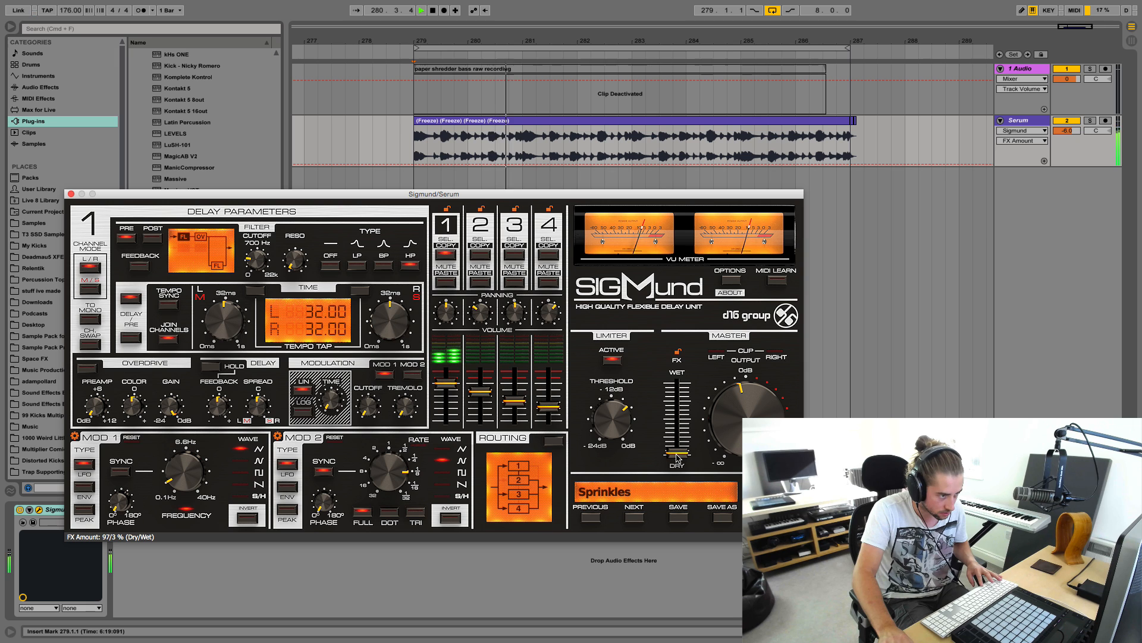
key("space")
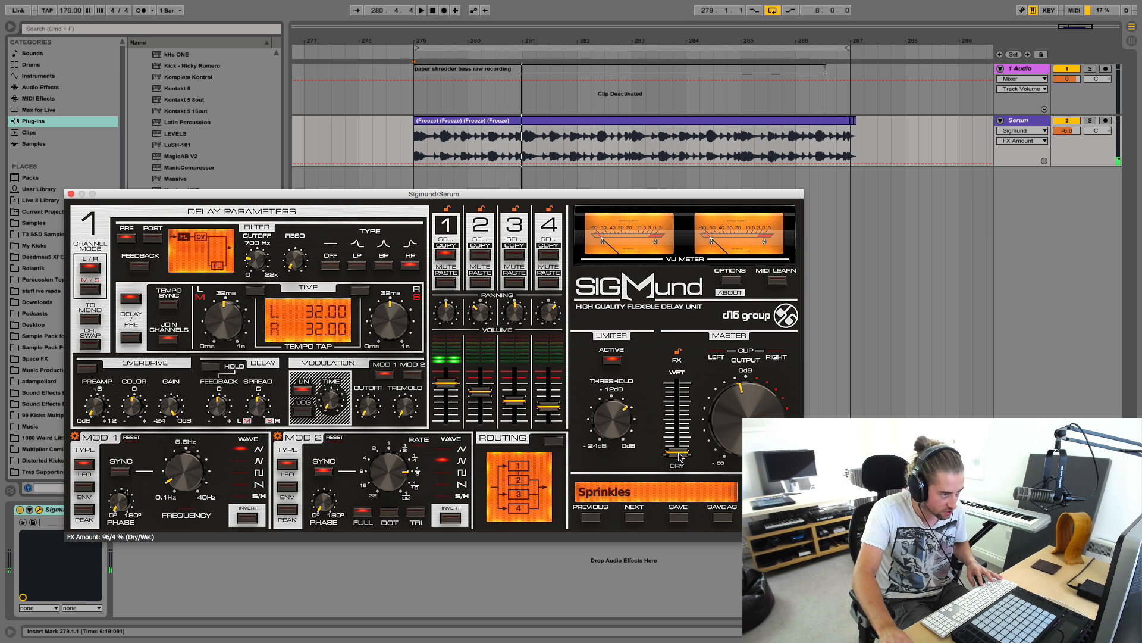
key("space")
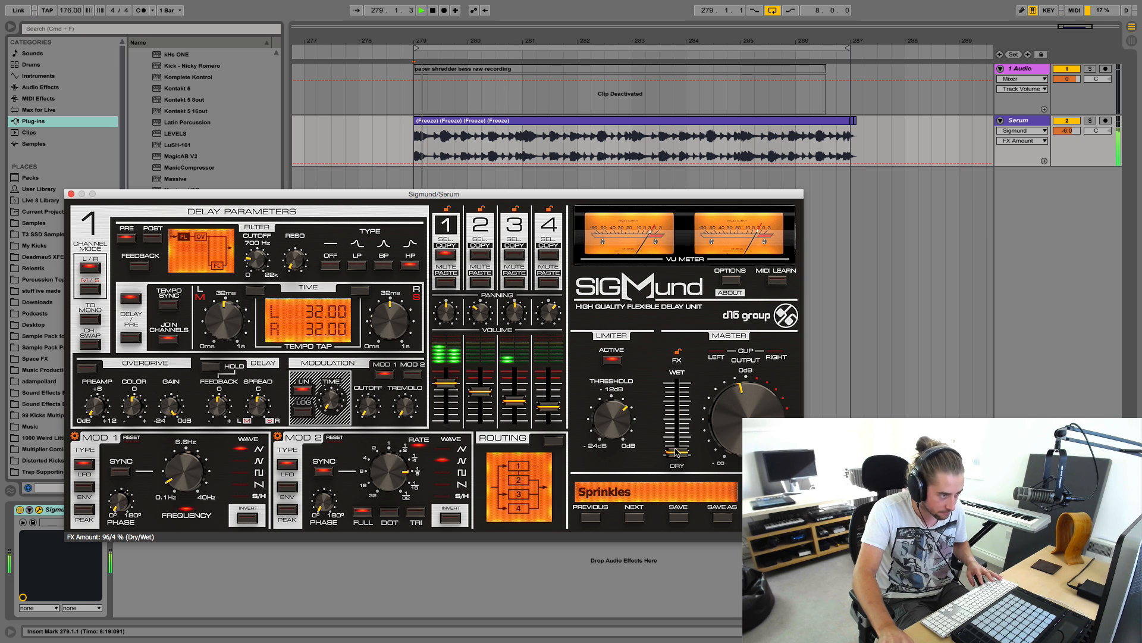
key("space")
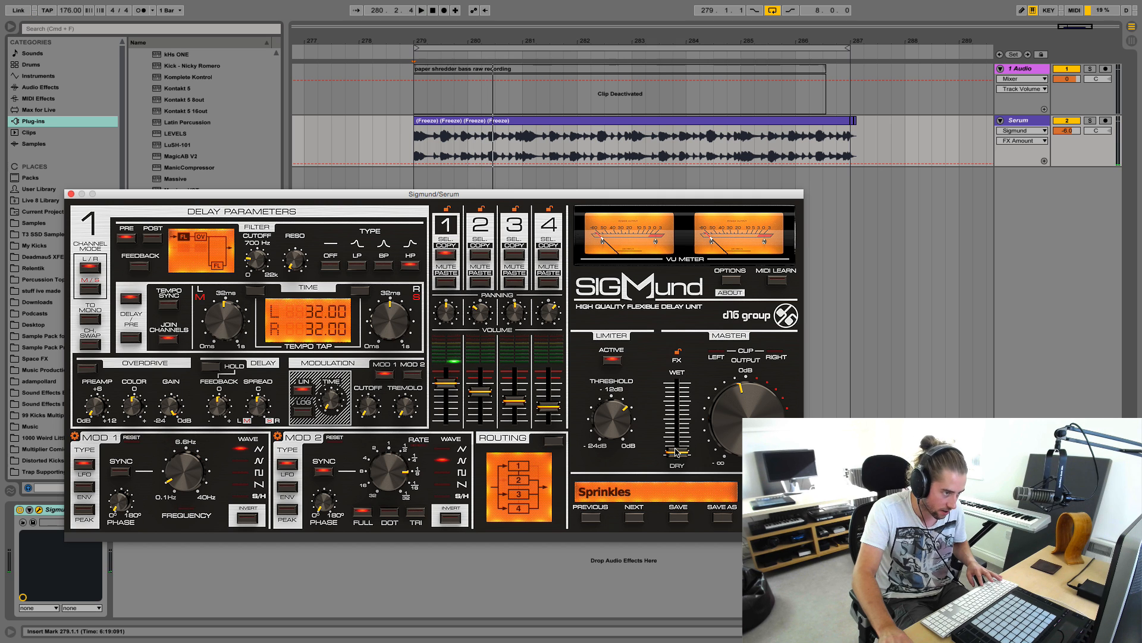
left_click_drag(676, 451, 679, 451)
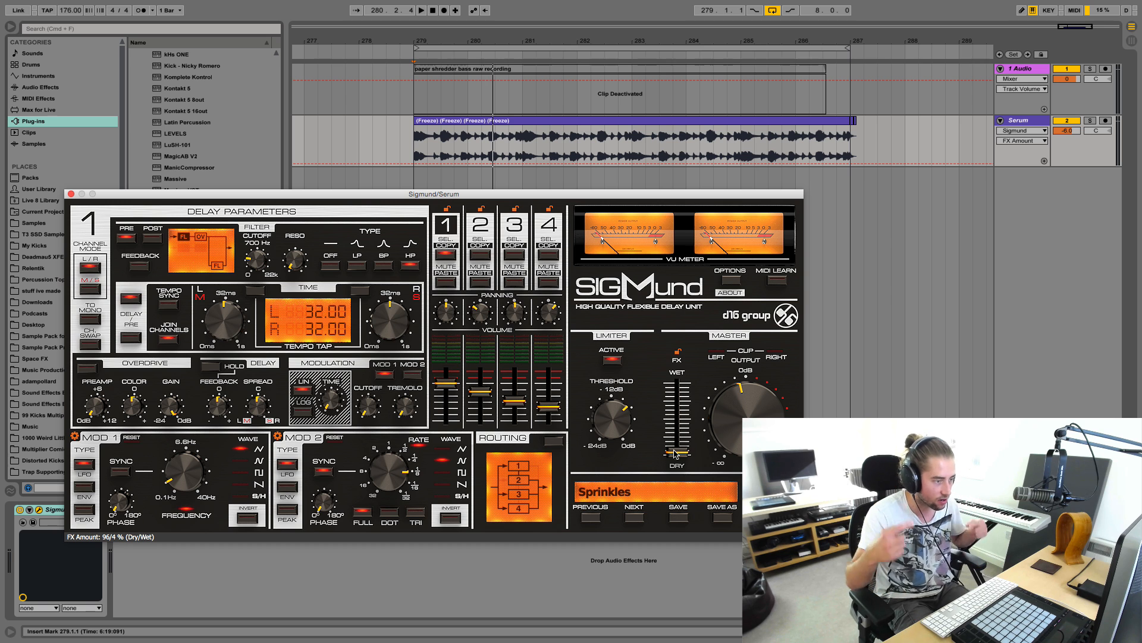
key("space")
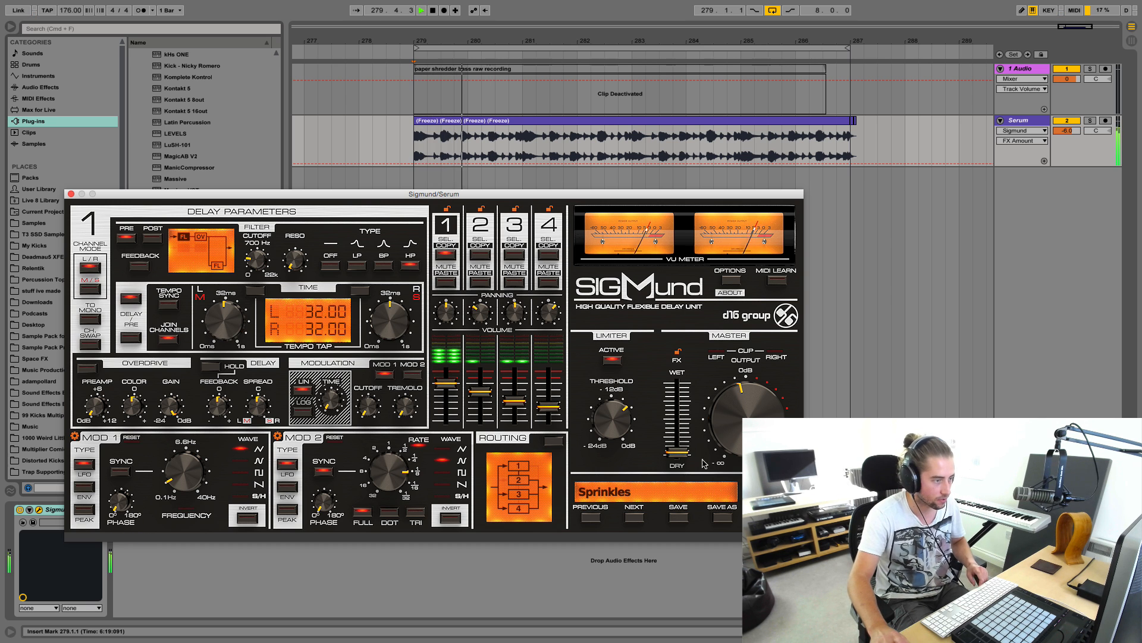
key("space")
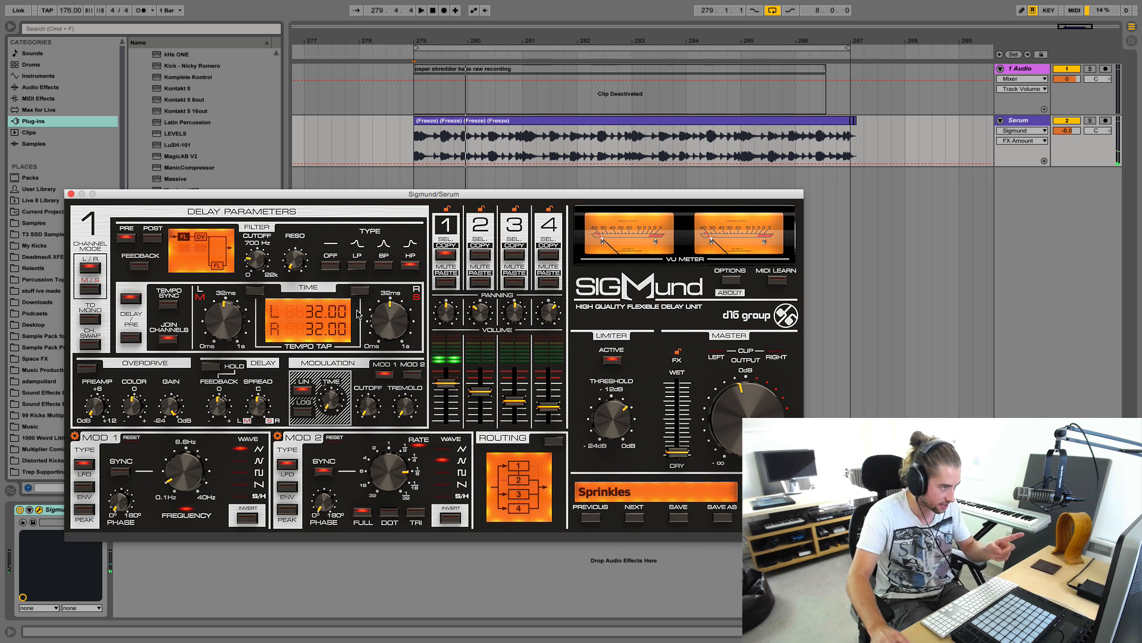
Examine the real-time quality choices in Sigmund's processing options, and close the plug-in without changing them
left_click(736, 281)
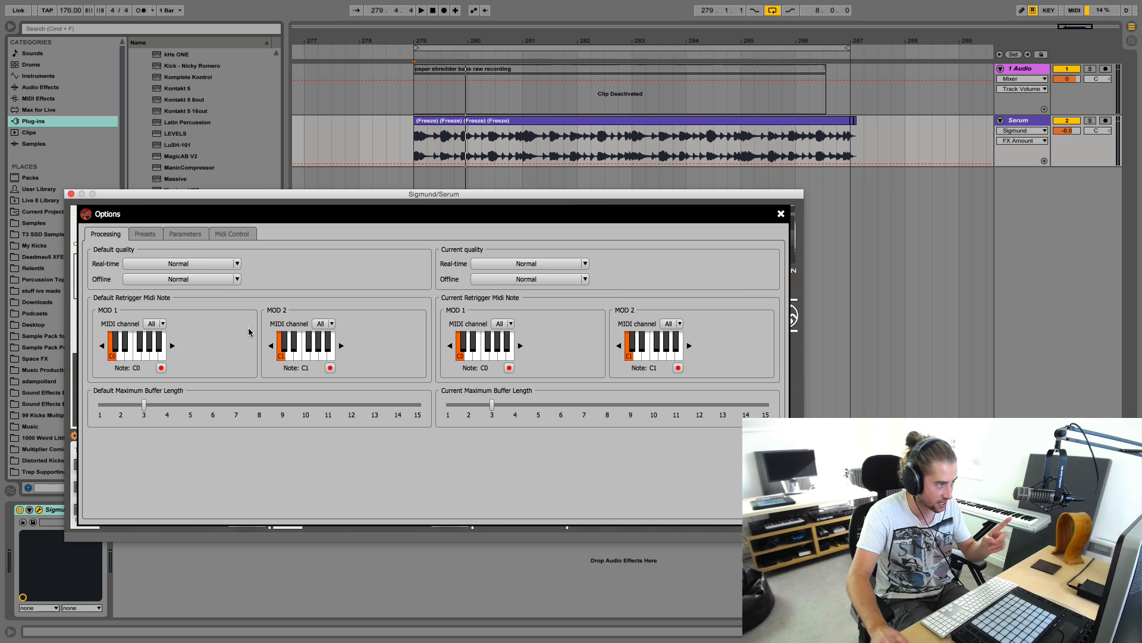
left_click(178, 262)
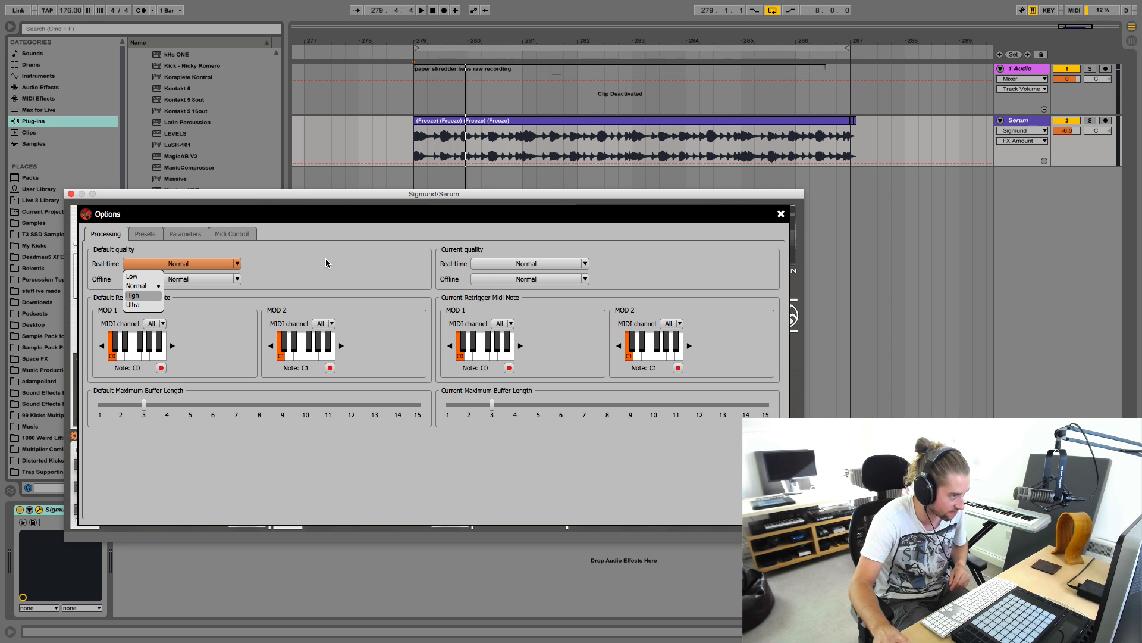
left_click(299, 263)
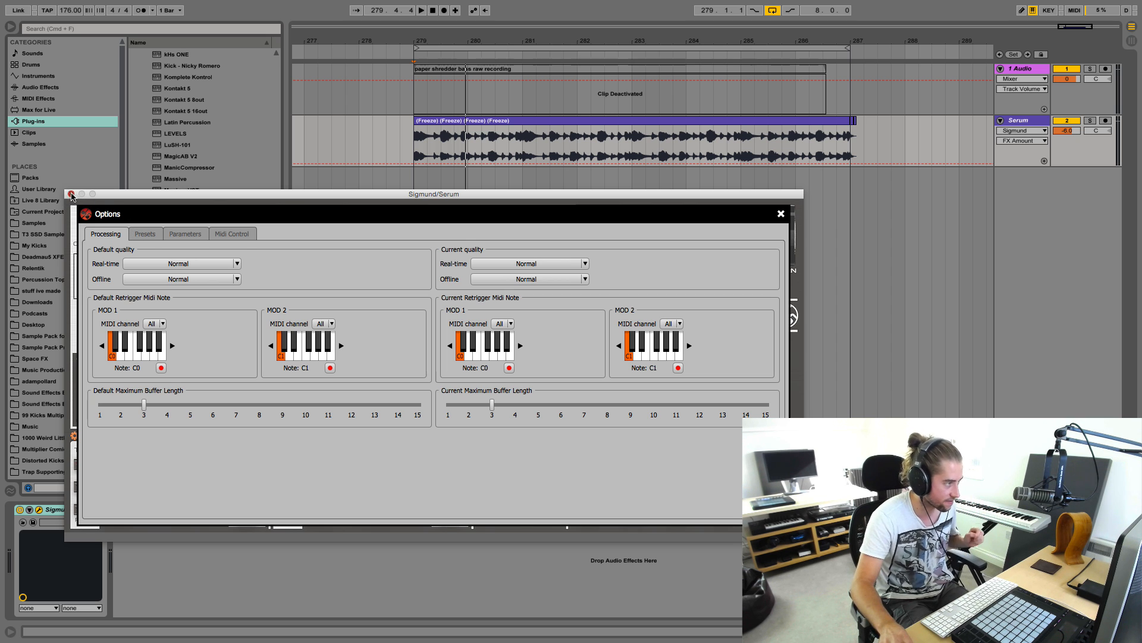
left_click(71, 194)
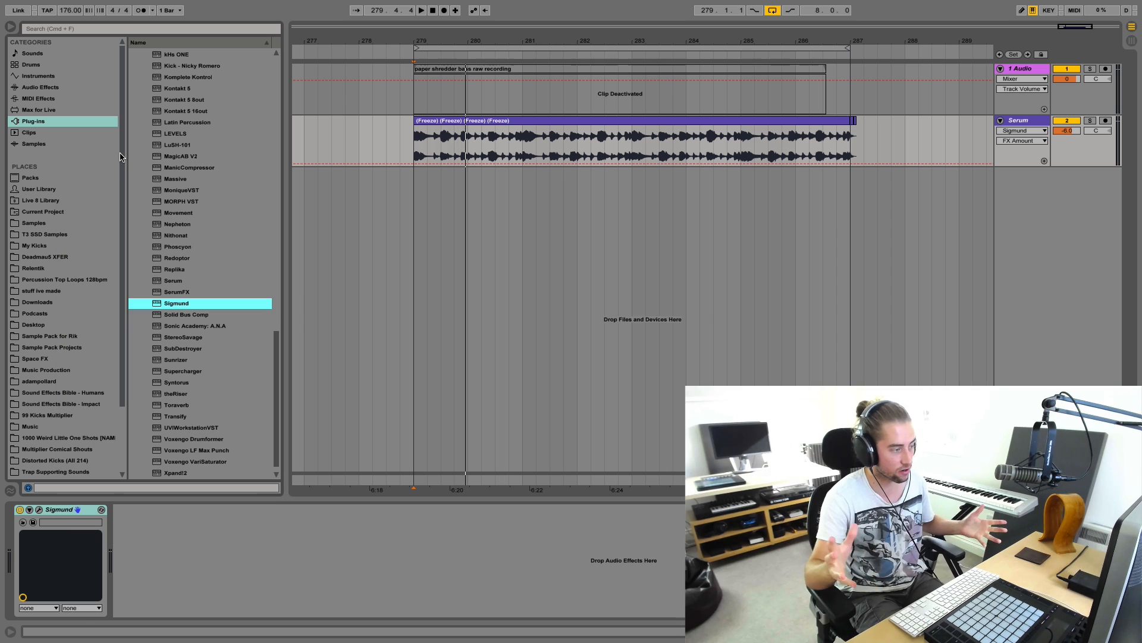
Add the Toraverb reverb after Sigmund on the Serum track and browse its Dry/Wet presets
double_click(171, 405)
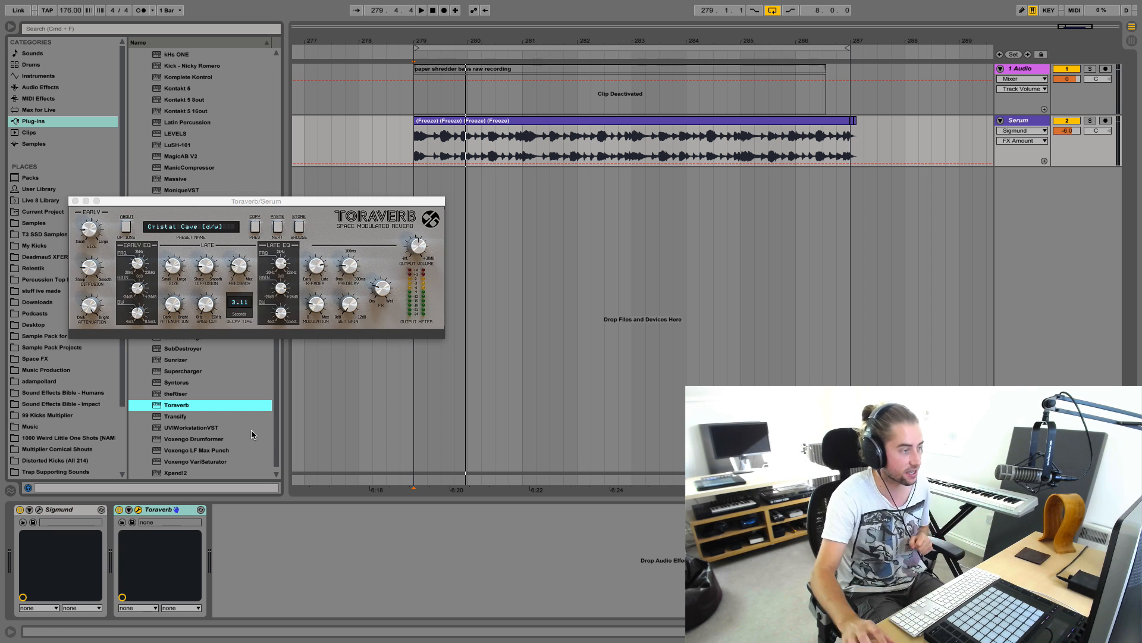
left_click(277, 206)
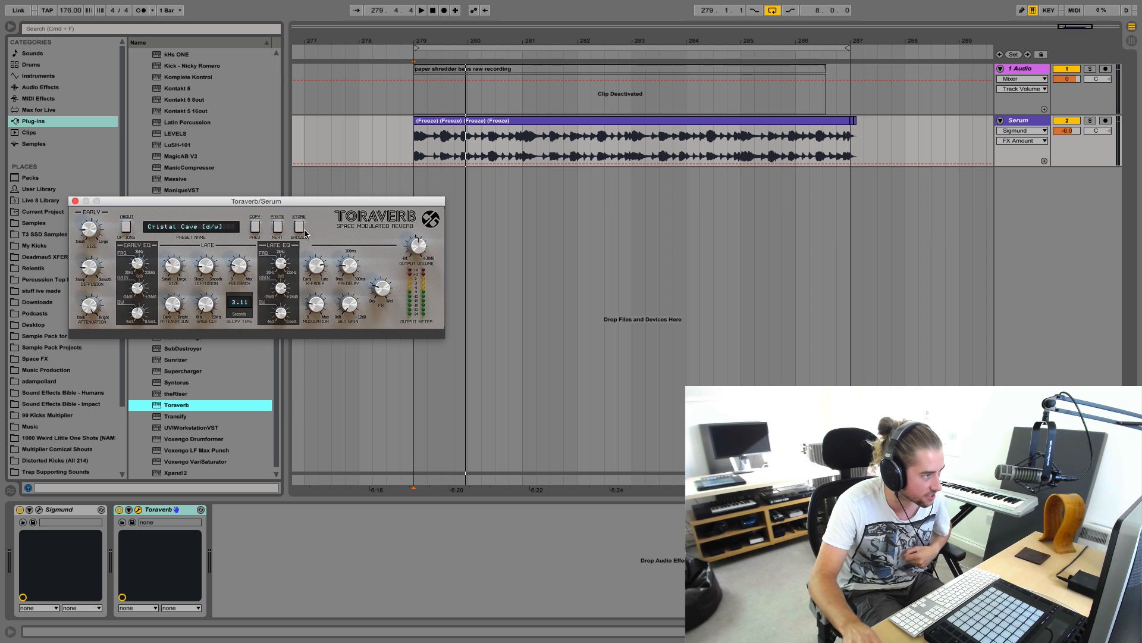
left_click(76, 201)
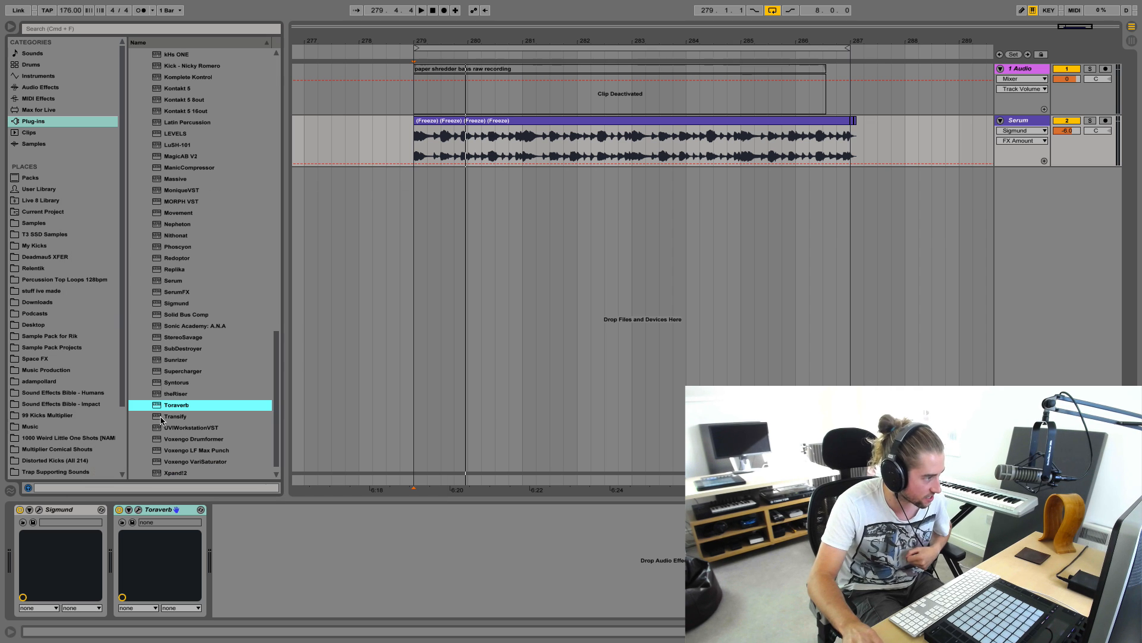
left_click(138, 510)
scroll(307, 388, "down", 5)
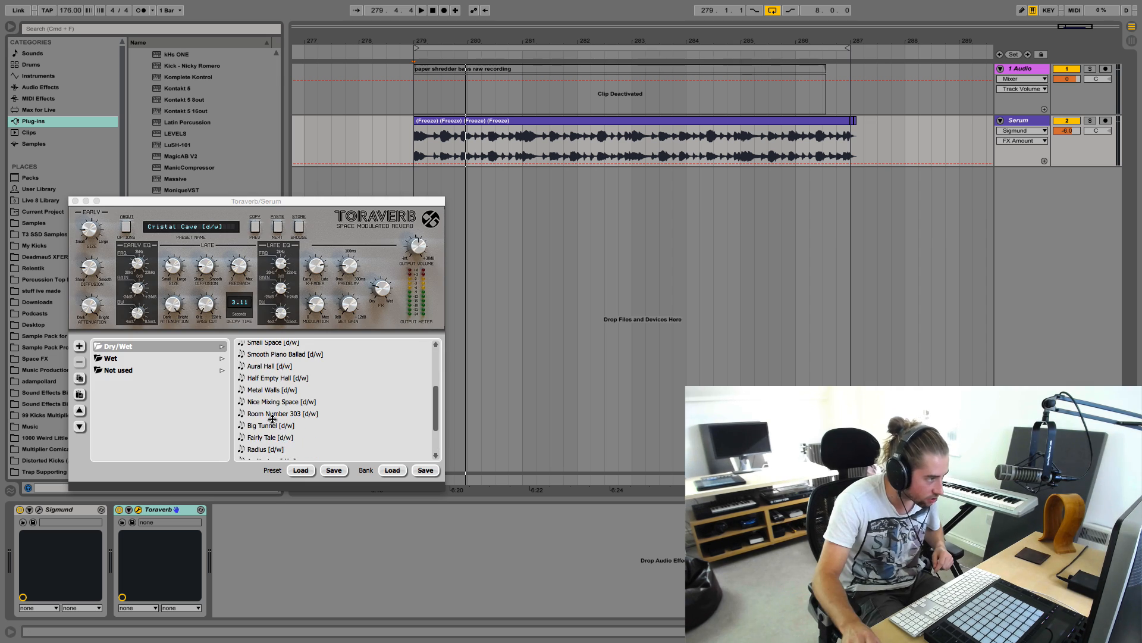
Examine the quality and preset settings in Toraverb's options
left_click(126, 226)
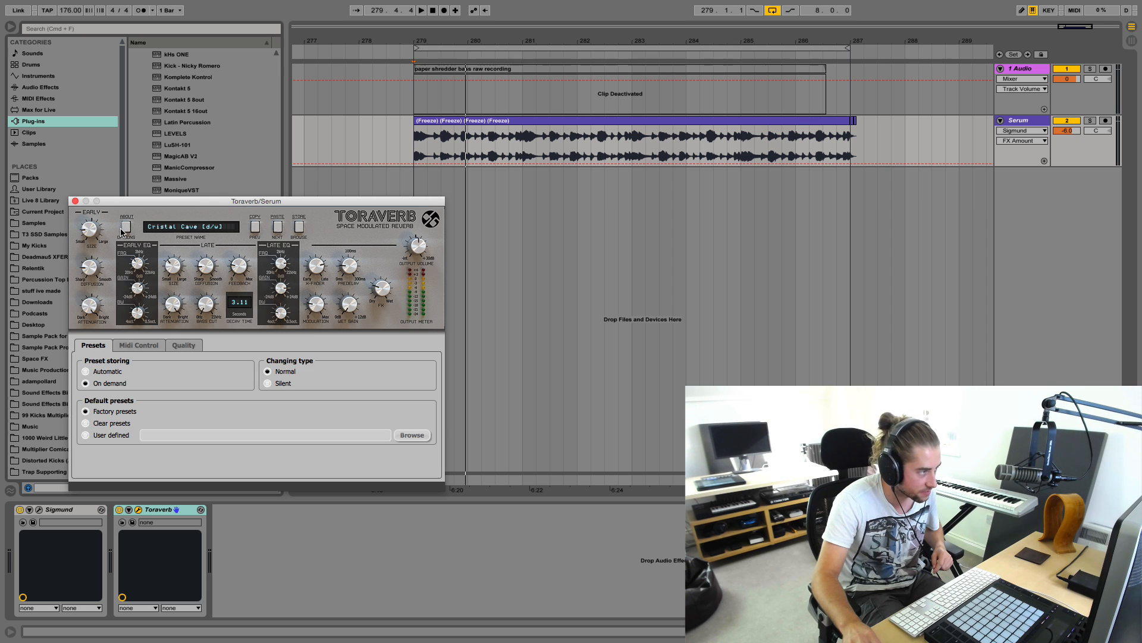
left_click(185, 345)
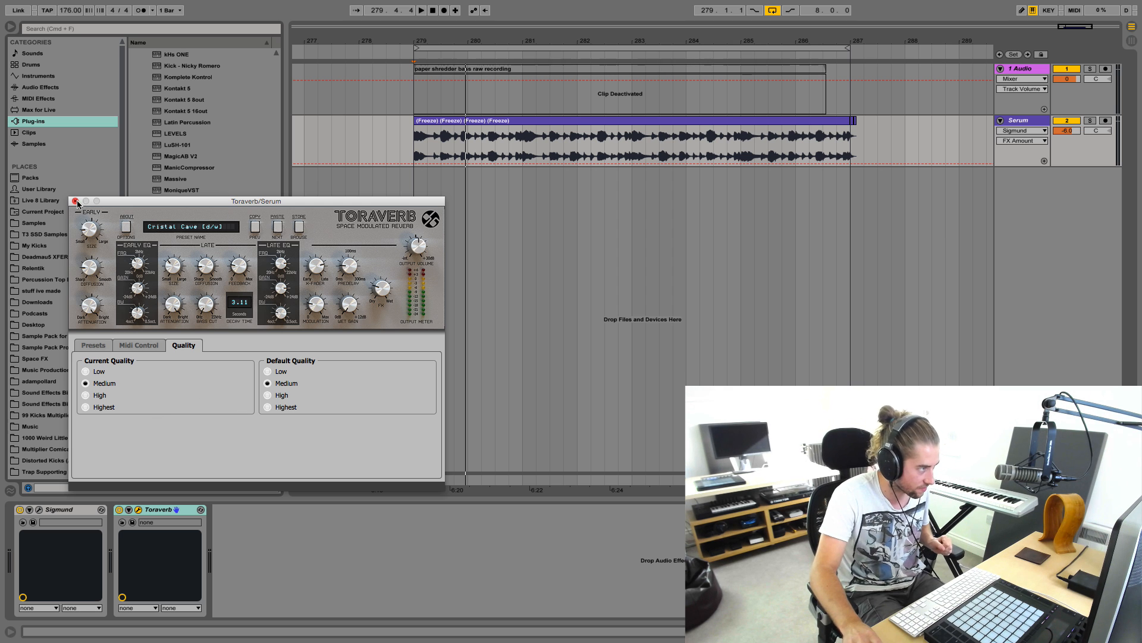
left_click(95, 346)
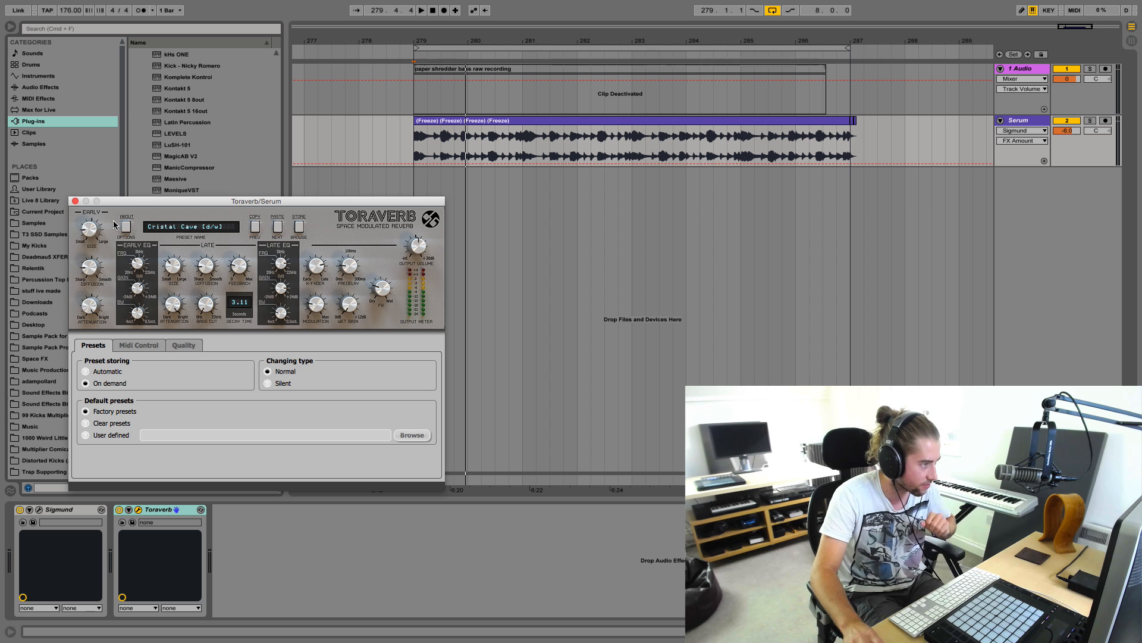
Load the Hard Walls [d/w] preset from Toraverb's Dry/Wet bank and audition it on the loop
left_click(299, 227)
scroll(283, 410, "down", 3)
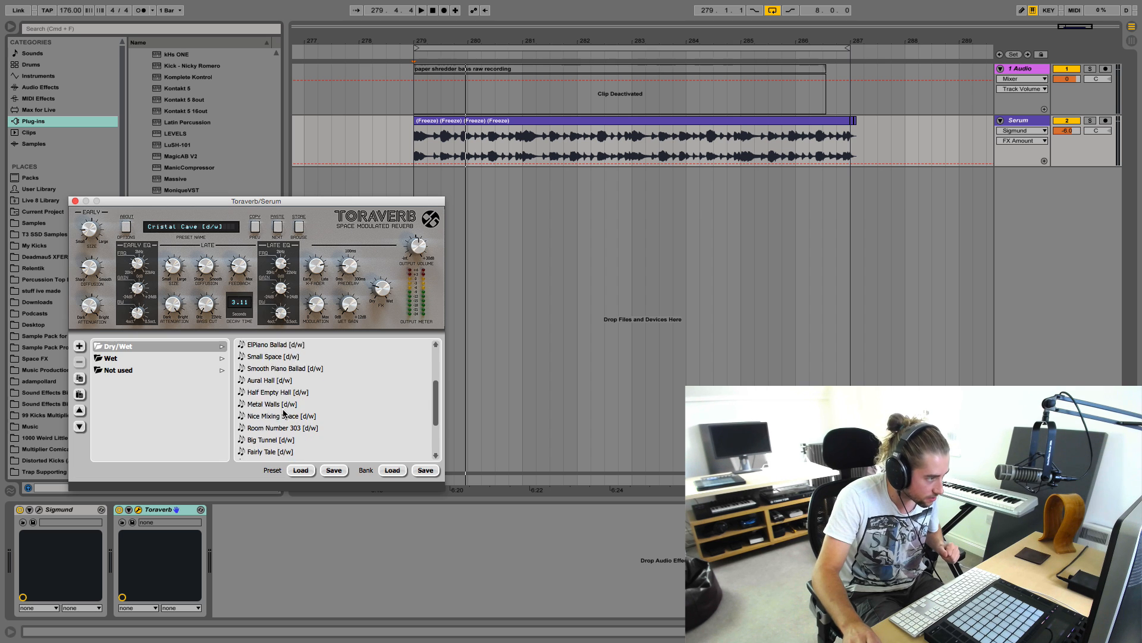
scroll(285, 410, "up", 5)
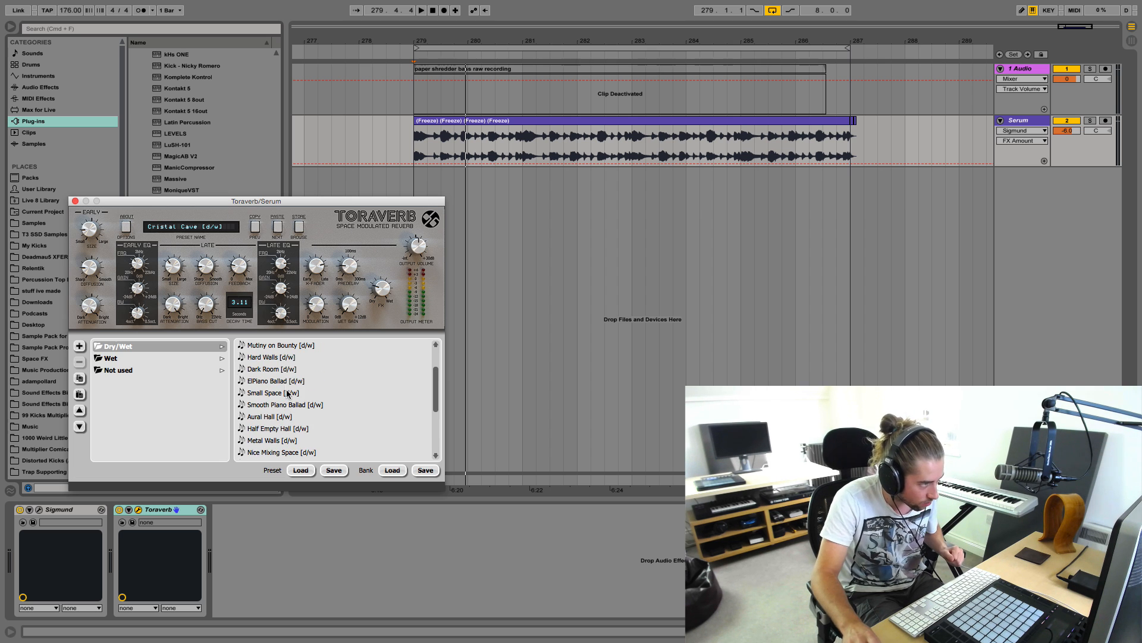
left_click(271, 357)
key("space")
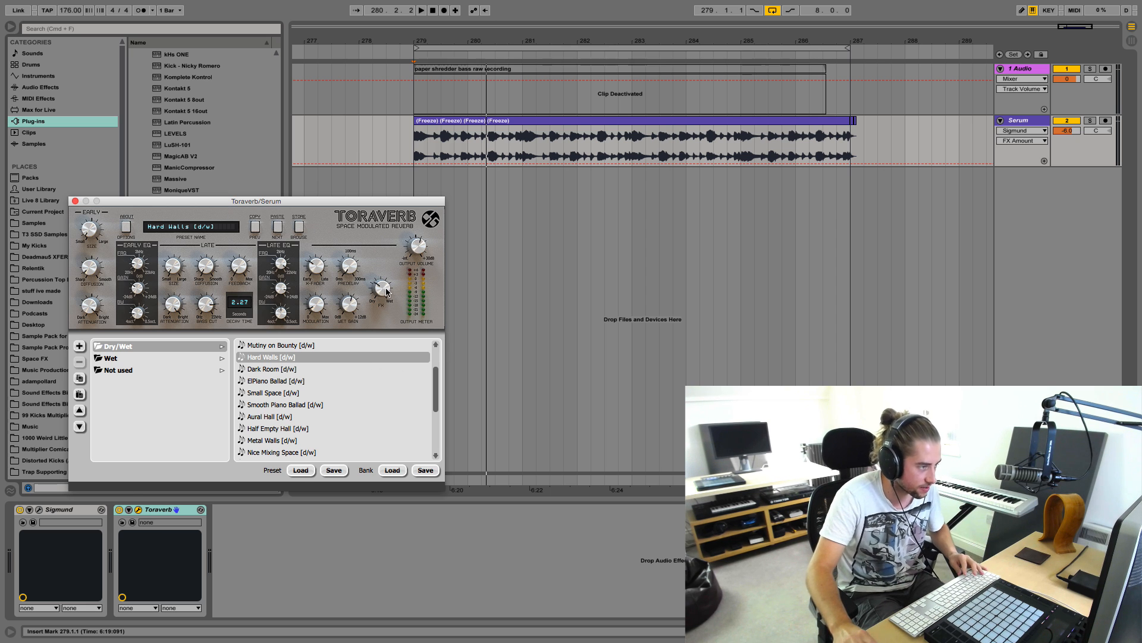
Set Toraverb's FX amount to 94/6 % dry/wet while auditioning the loop, and close the plug-in window
left_click(386, 291)
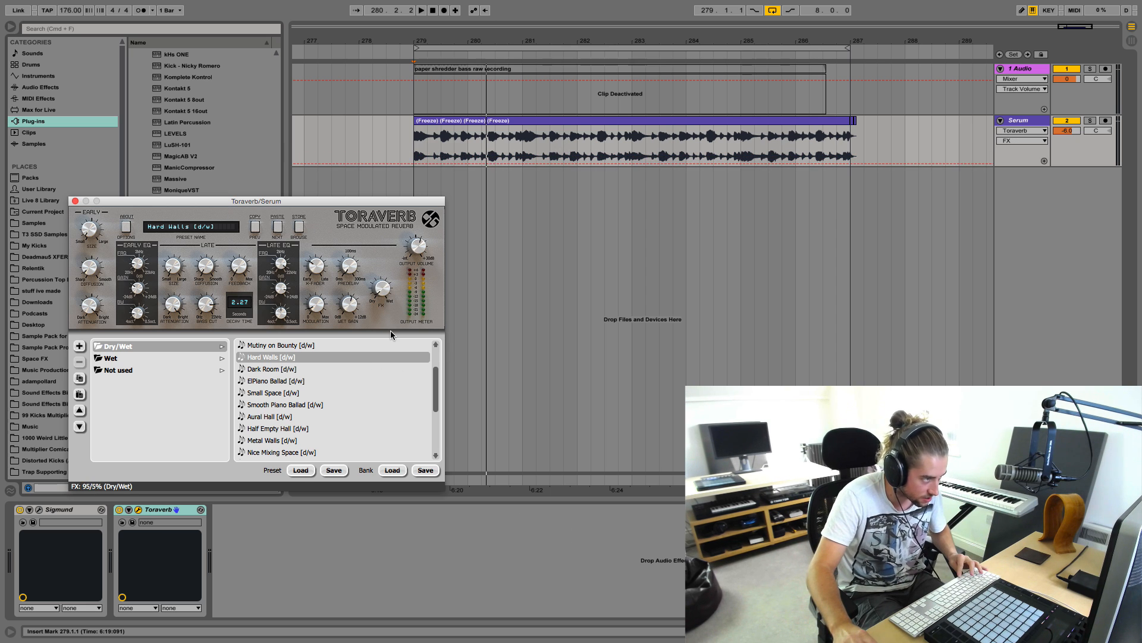
left_click_drag(391, 332, 392, 329)
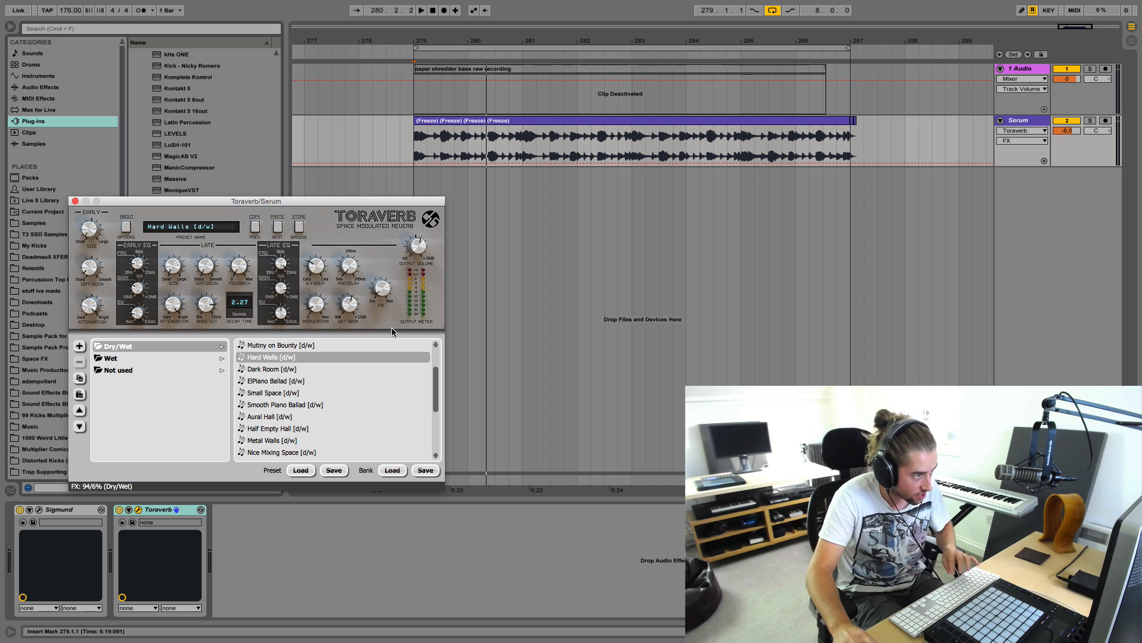
key("space")
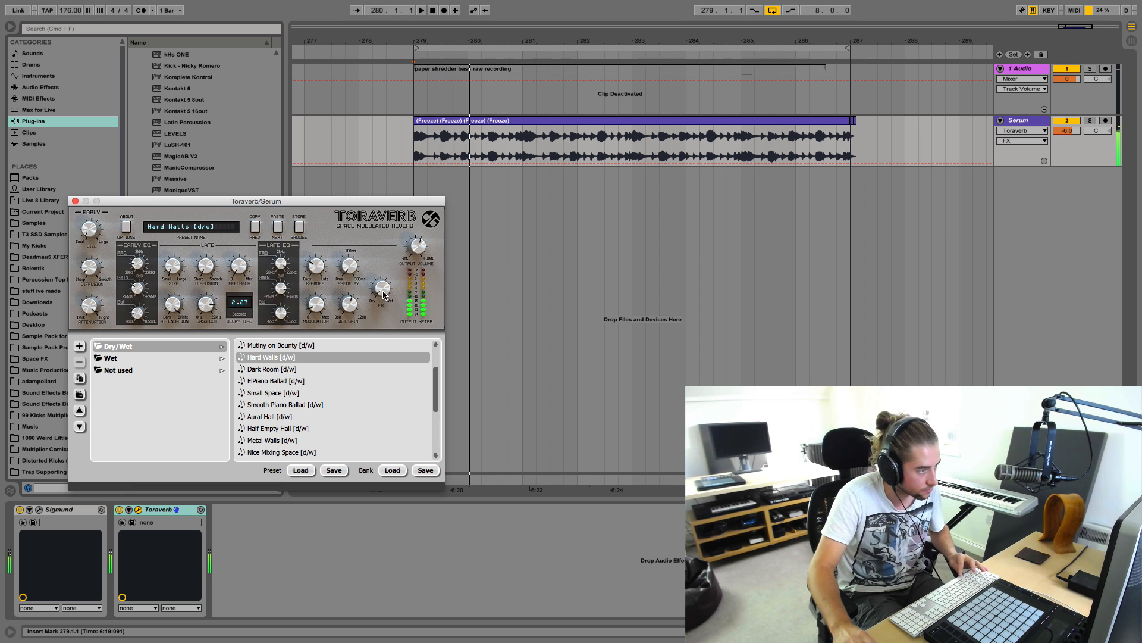
key("space")
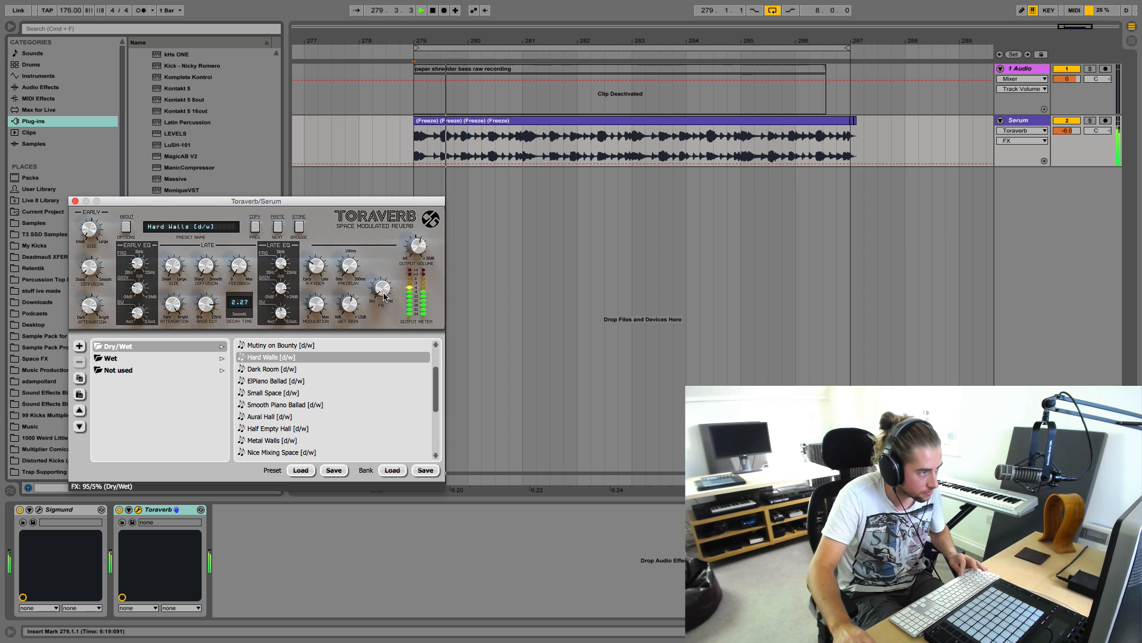
key("space")
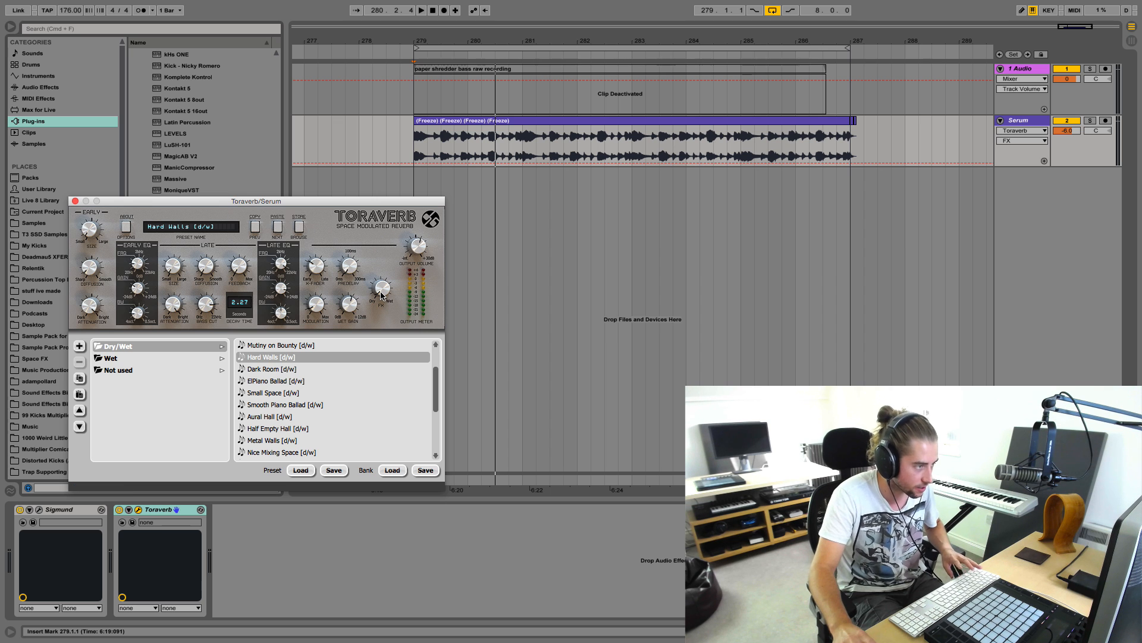
key("space")
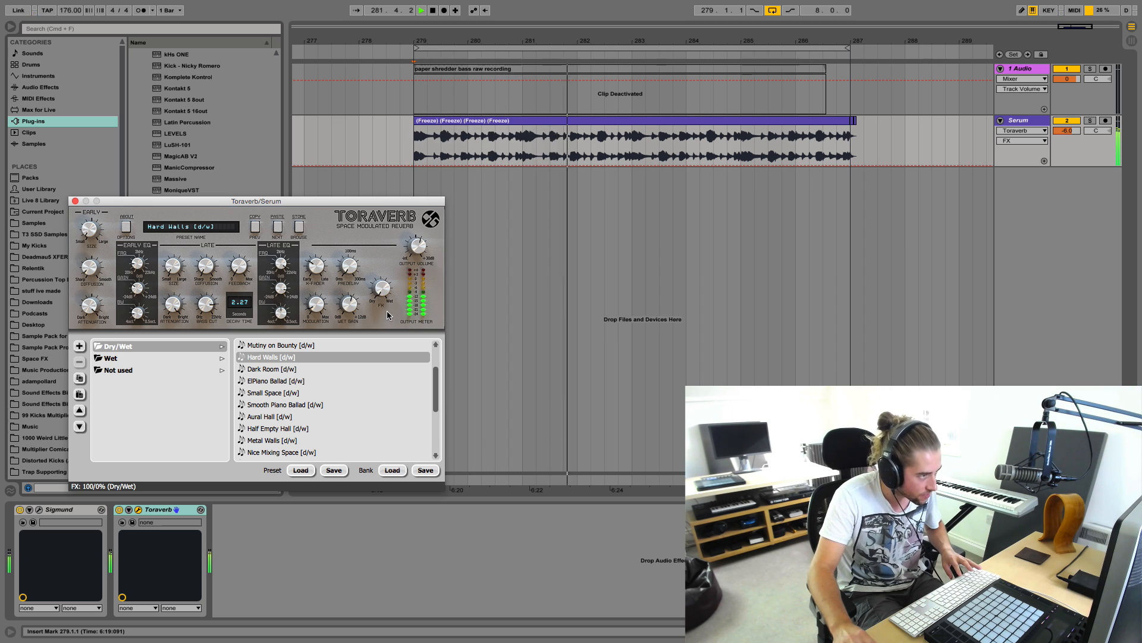
left_click_drag(387, 323, 381, 292)
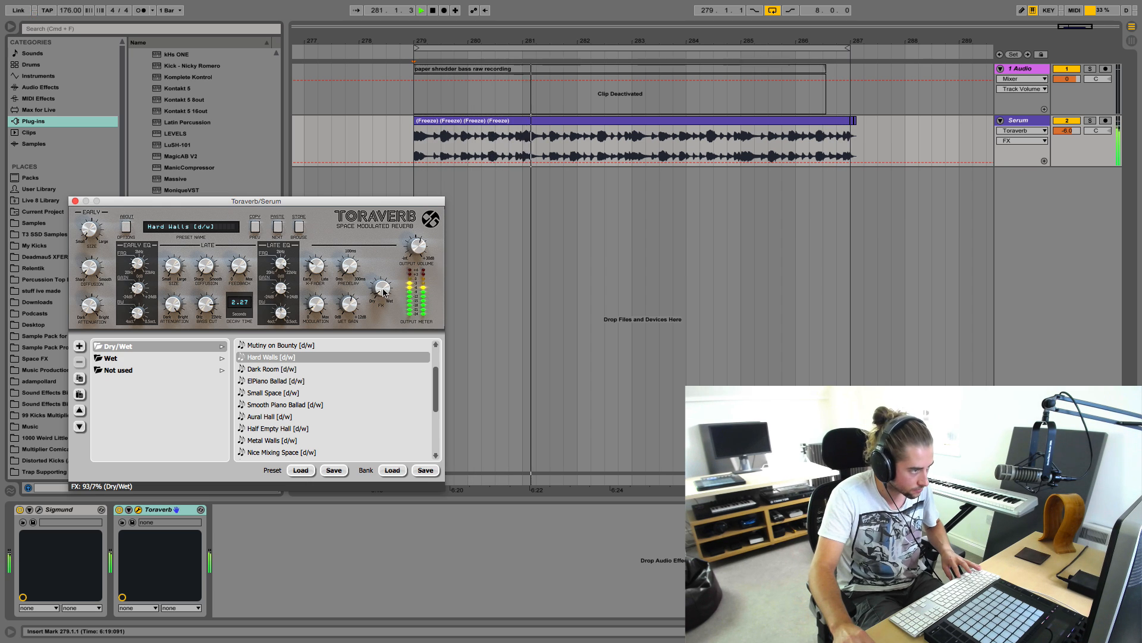
left_click_drag(386, 293, 385, 295)
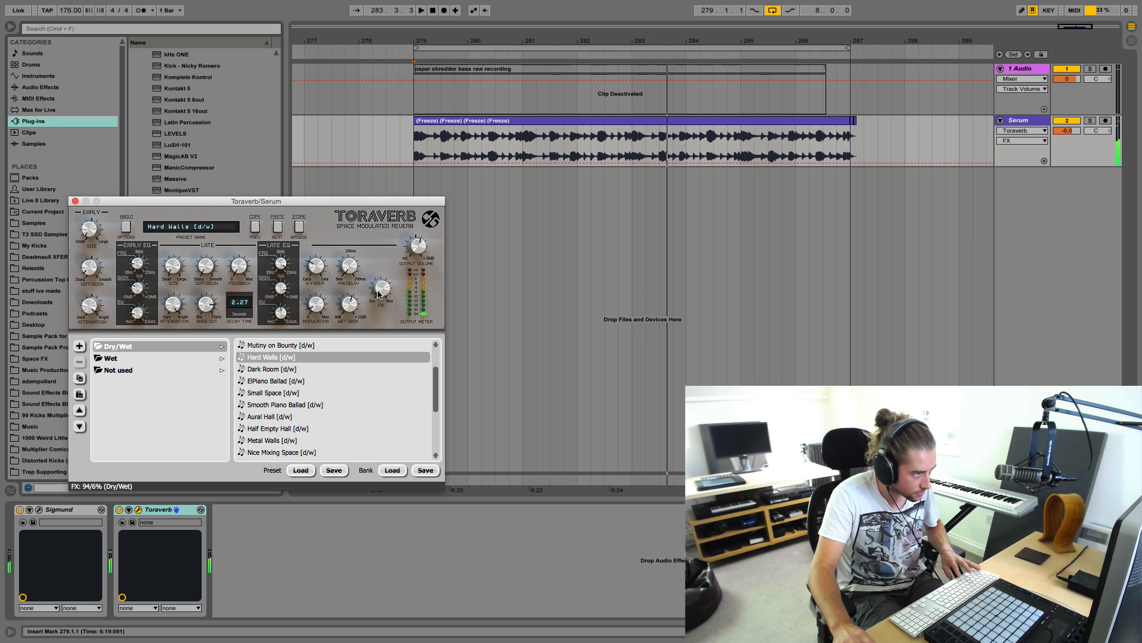
left_click(72, 201)
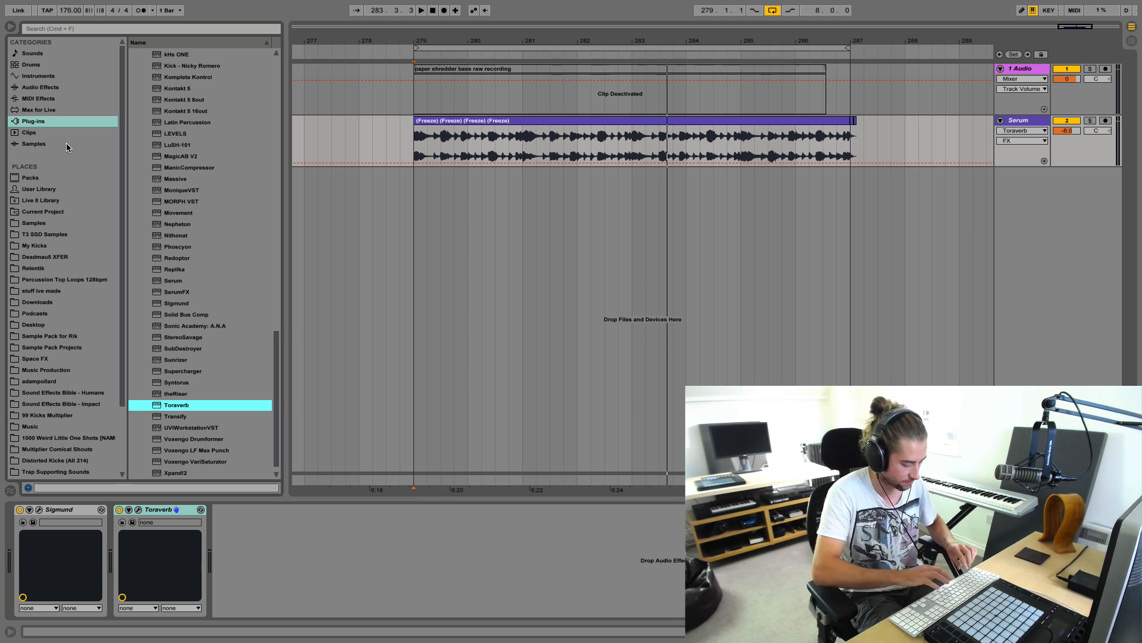
Hide the browser and device view, enlarge the Serum track's height, and fit its clip to the arrangement's width
key("super+alt+b")
key("super+alt+l")
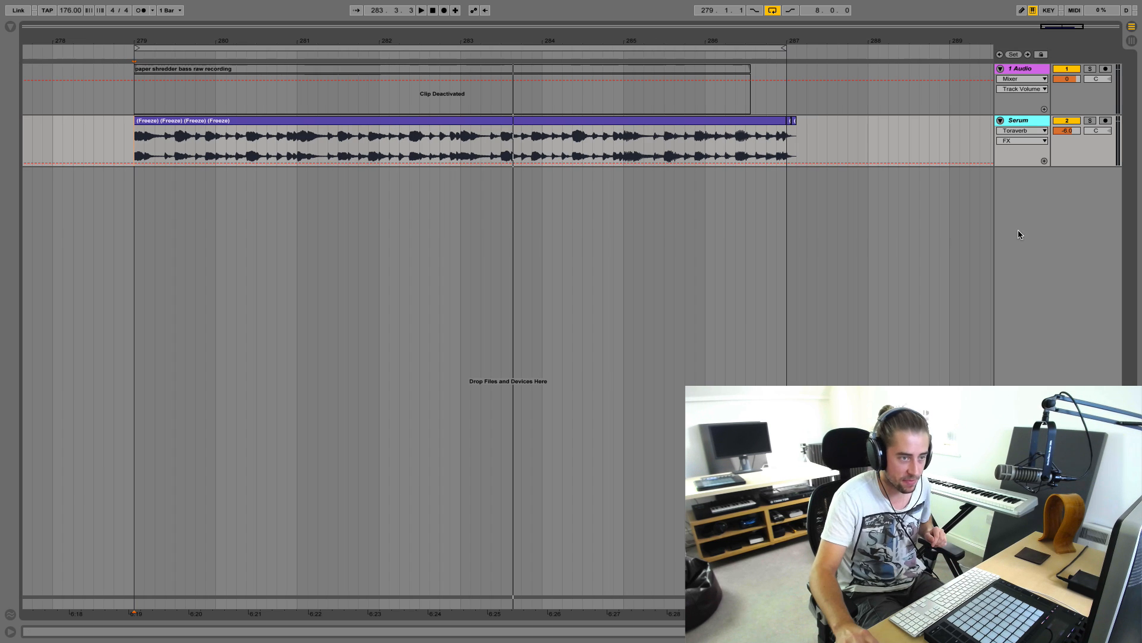
left_click_drag(1014, 165, 1011, 257)
left_click(199, 120)
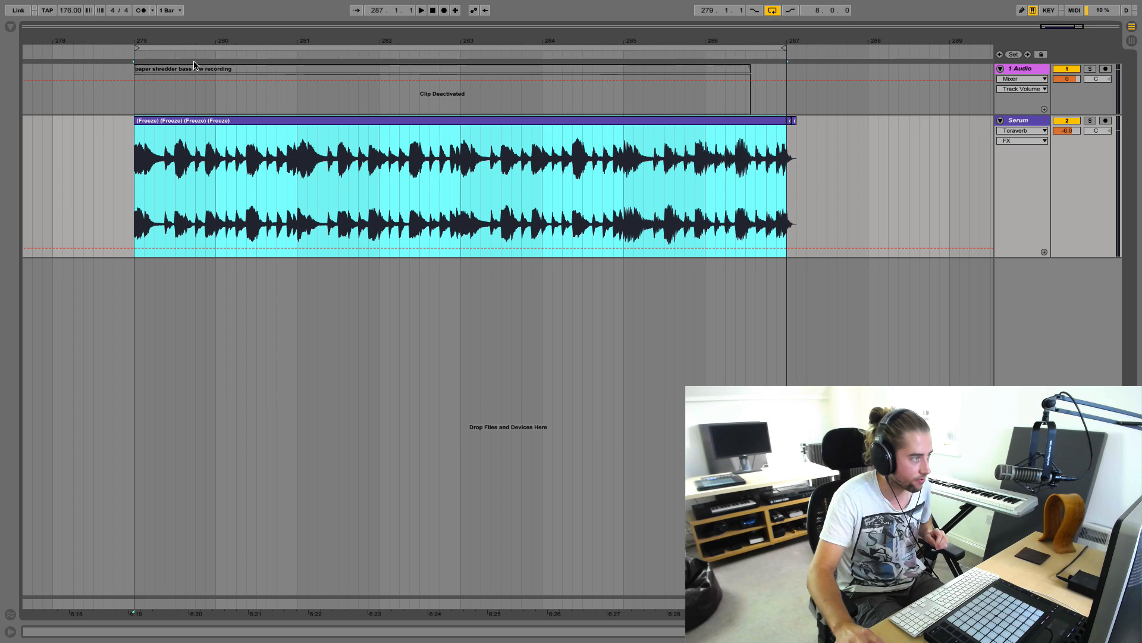
left_click_drag(189, 45, 131, 50)
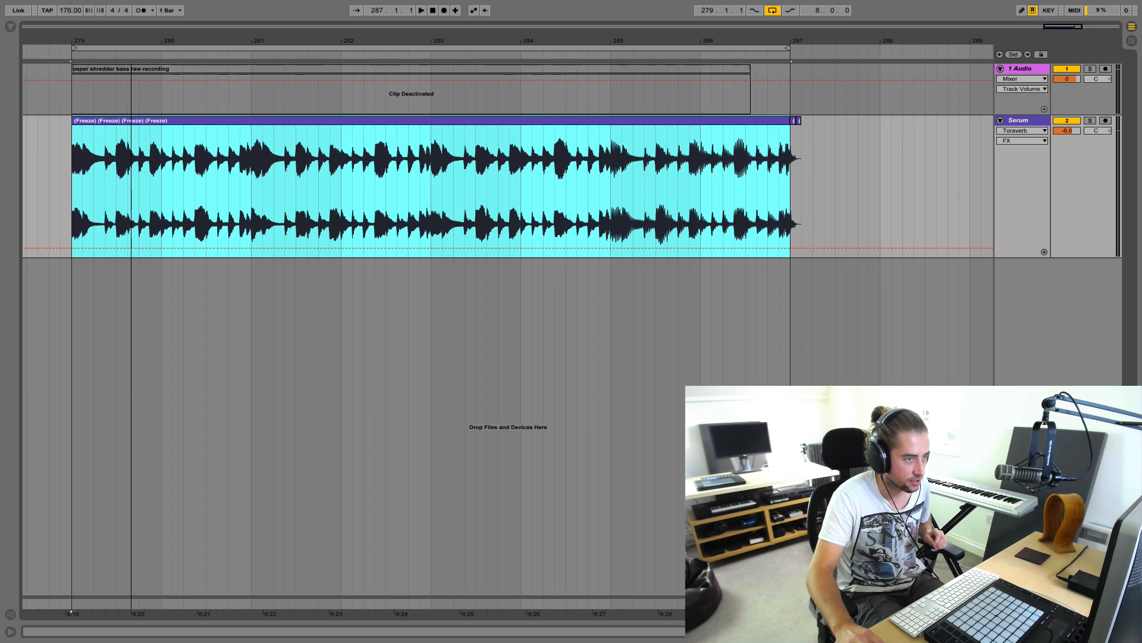
Audition the Serum clip with the added delay and reverb from the start of bar 279
left_click(76, 199)
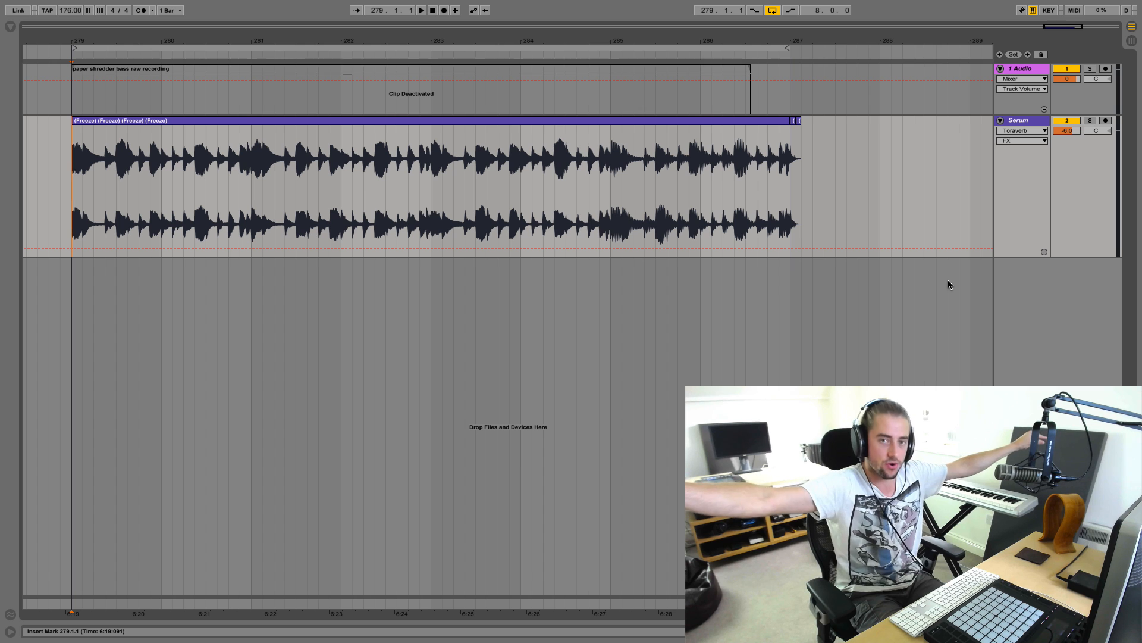
key("space")
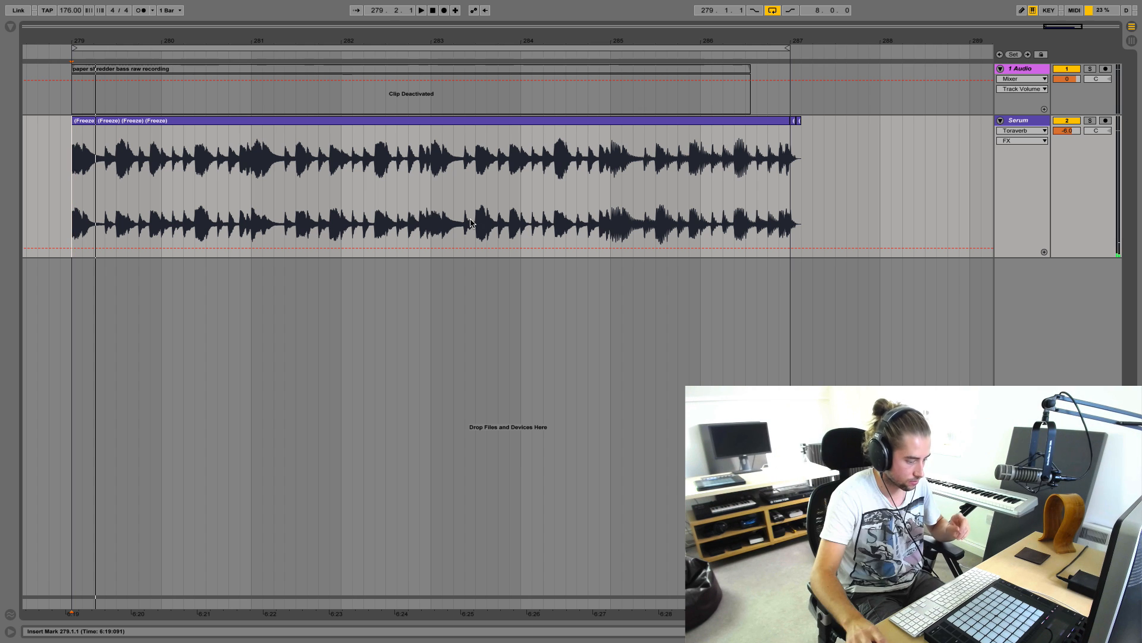
key("space")
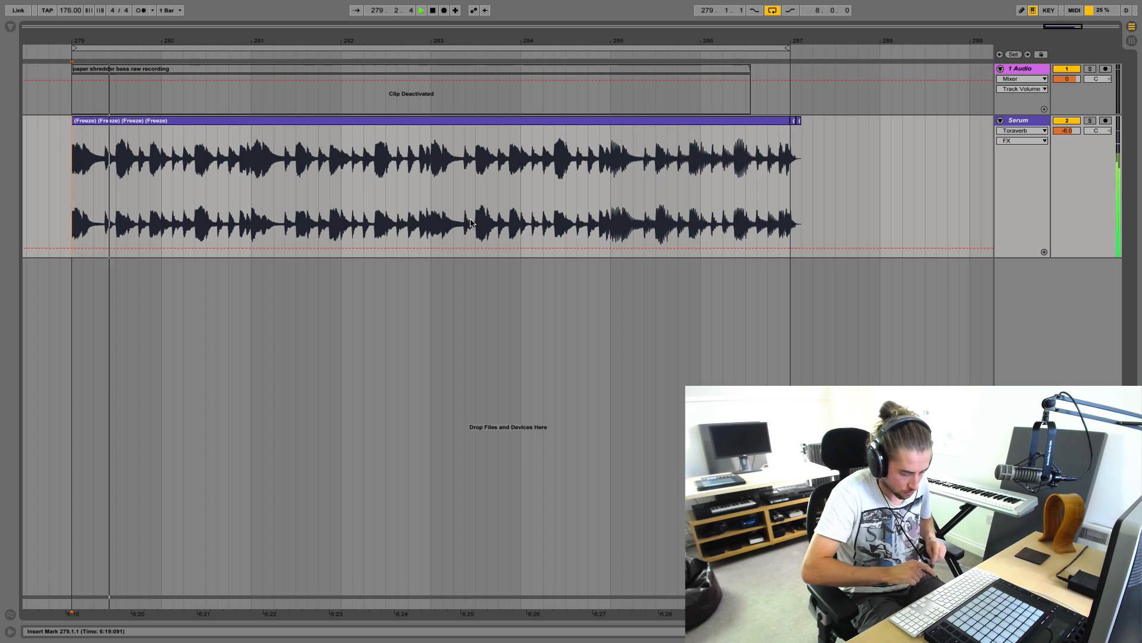